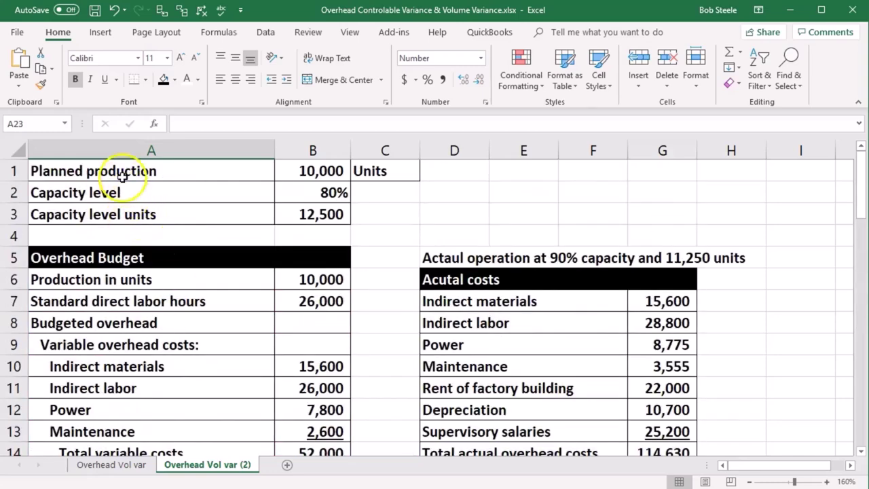
# Step: Examine the planned production, capacity level and capacity level units in rows 1 to 3
pyautogui.click(170, 175)
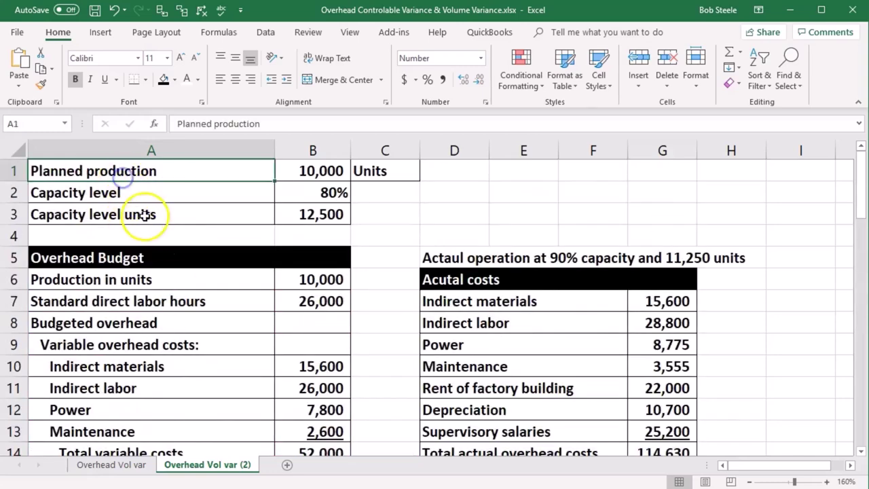
pyautogui.click(318, 172)
pyautogui.click(239, 198)
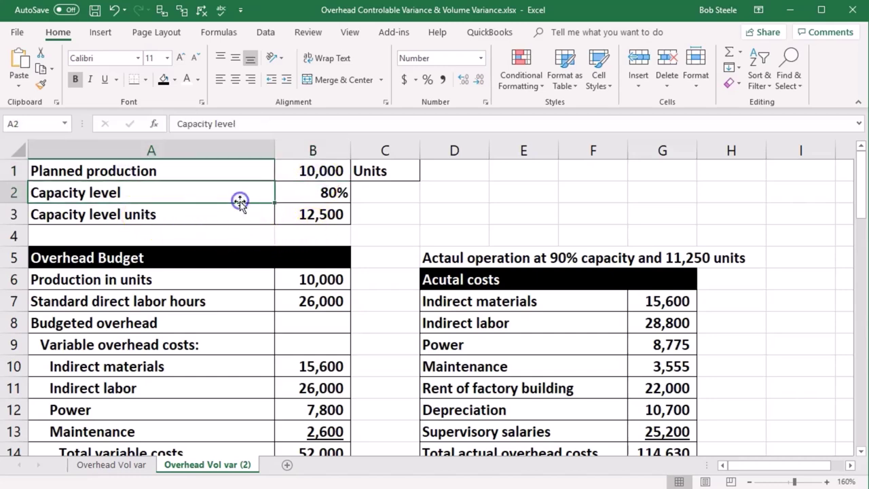
pyautogui.click(305, 197)
pyautogui.click(232, 219)
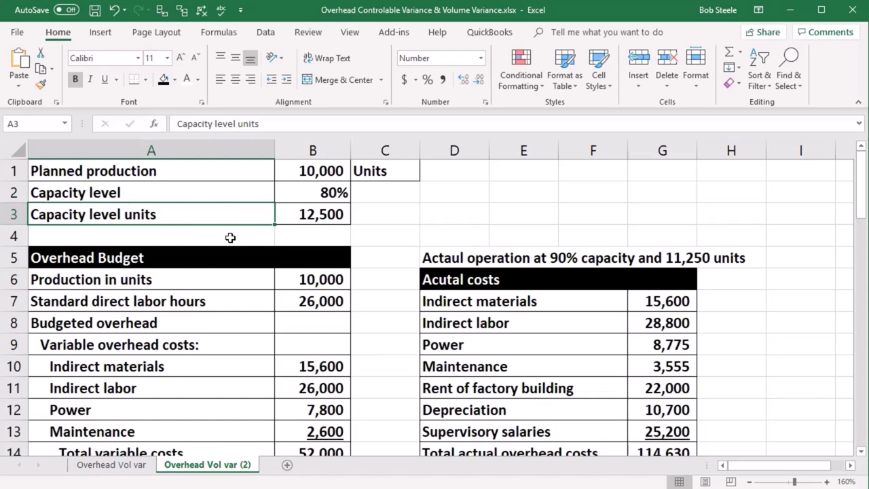
pyautogui.click(217, 176)
pyautogui.click(291, 171)
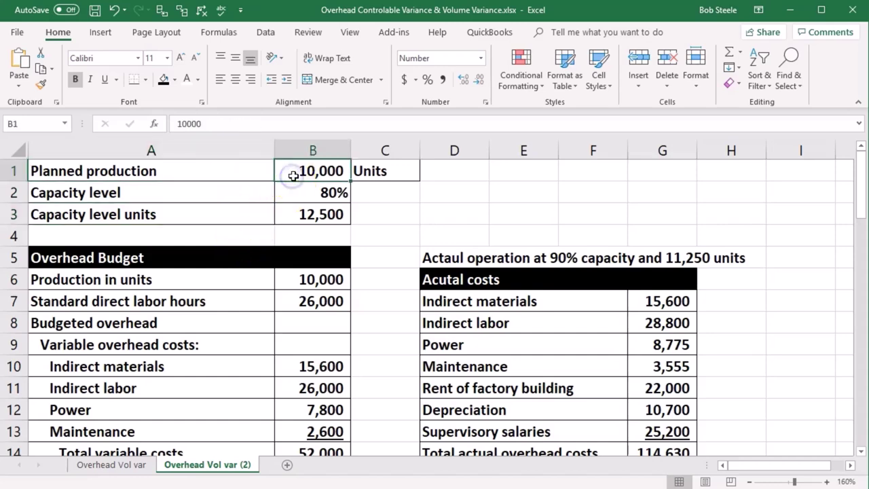
pyautogui.click(400, 165)
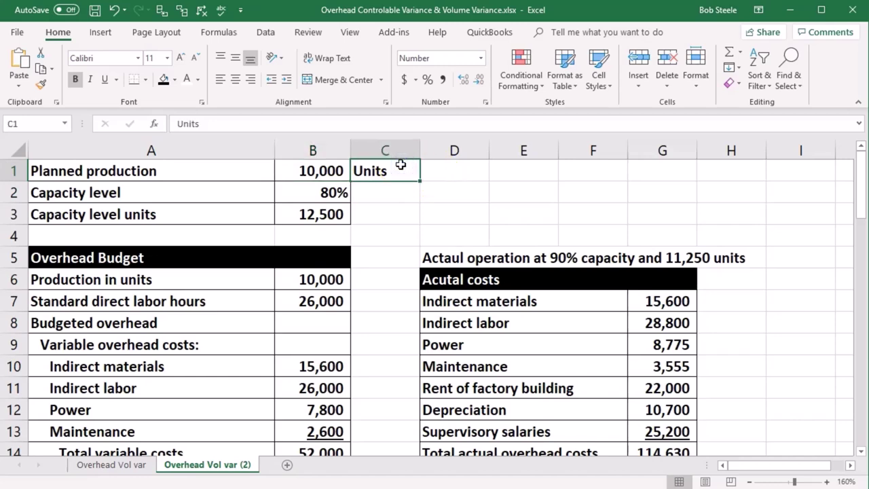
pyautogui.click(339, 167)
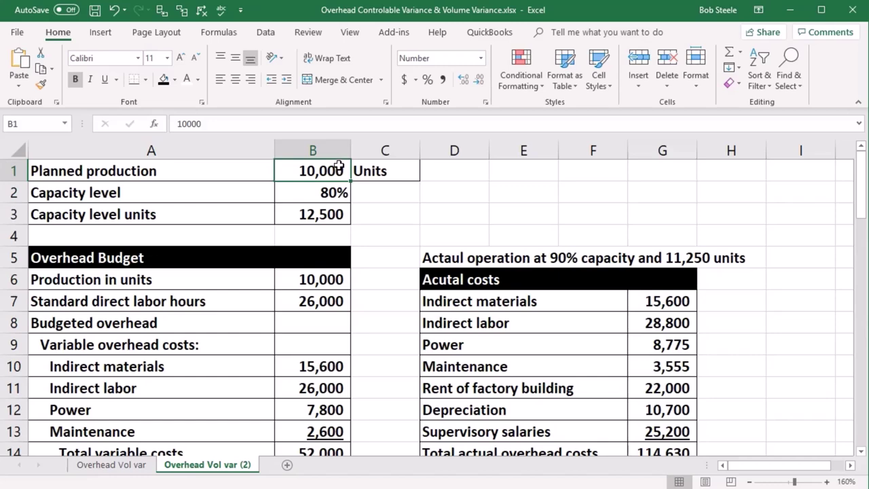
# Step: Review the Overhead Budget's production units, standard direct labor hours and variable overhead costs
pyautogui.scroll(-1, 333, 174)
pyautogui.click(219, 194)
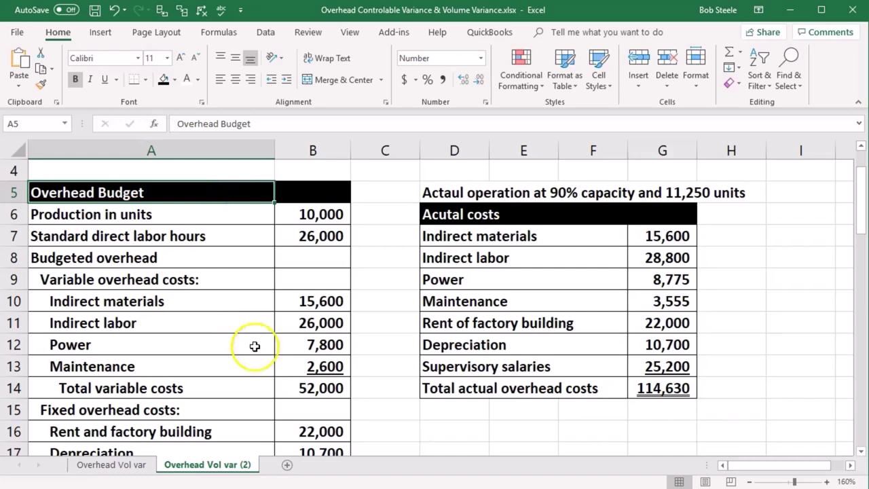
pyautogui.press('Down')
pyautogui.press('Right')
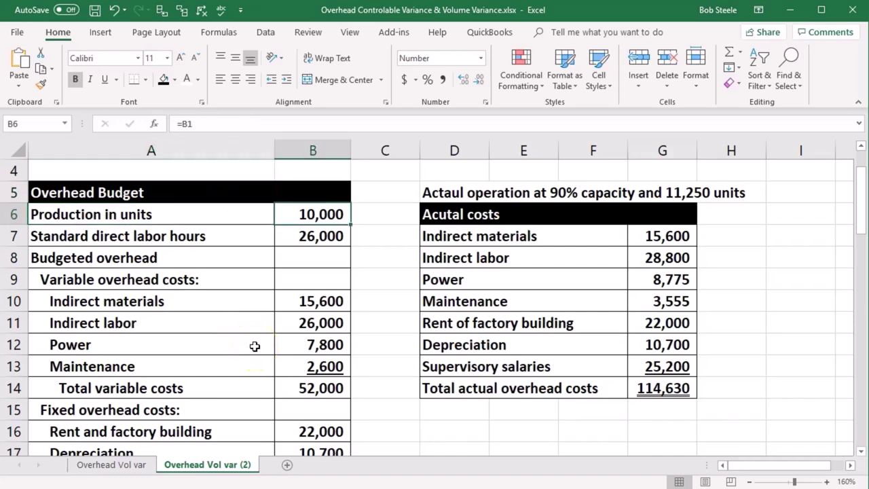
pyautogui.press('Down')
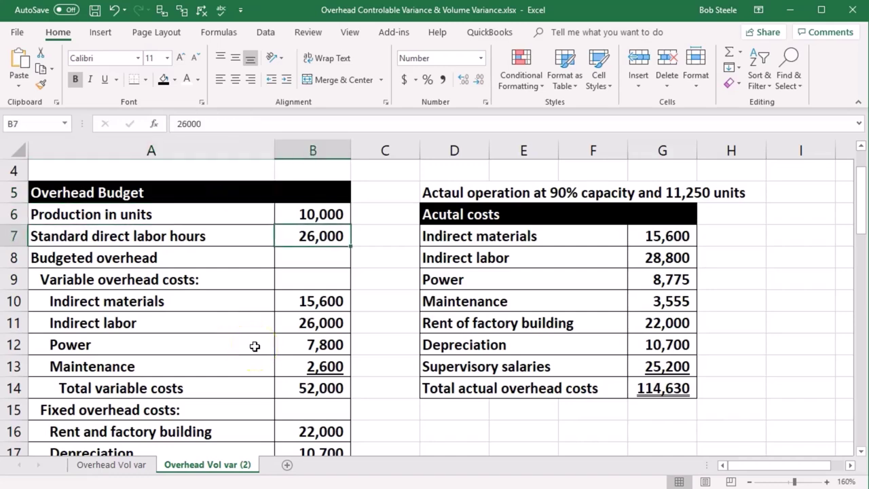
pyautogui.press('Down')
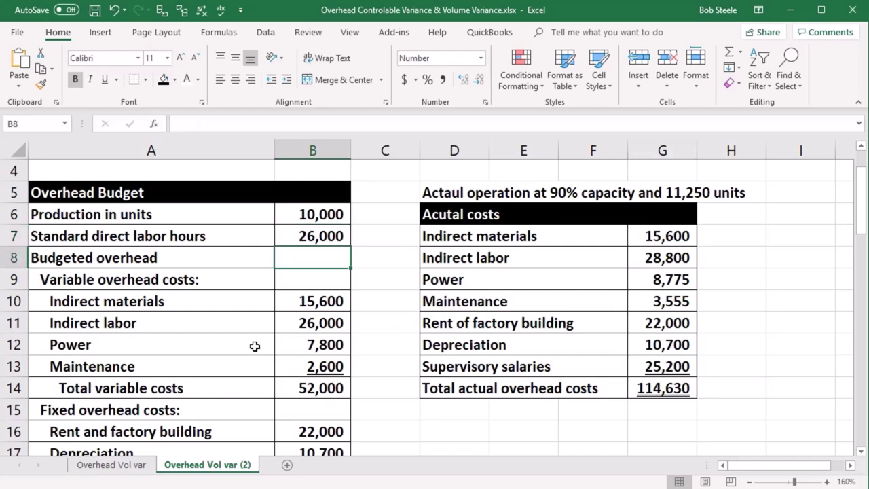
pyautogui.press('Left')
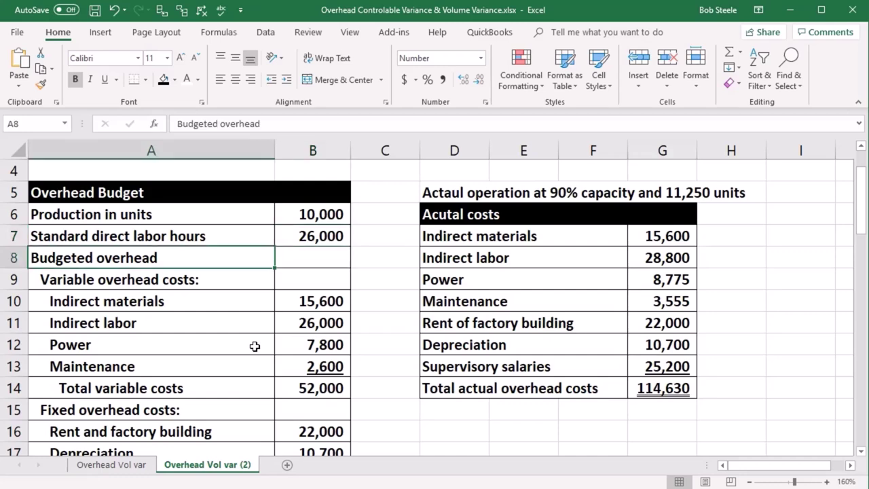
pyautogui.press('Down')
pyautogui.press('Down')
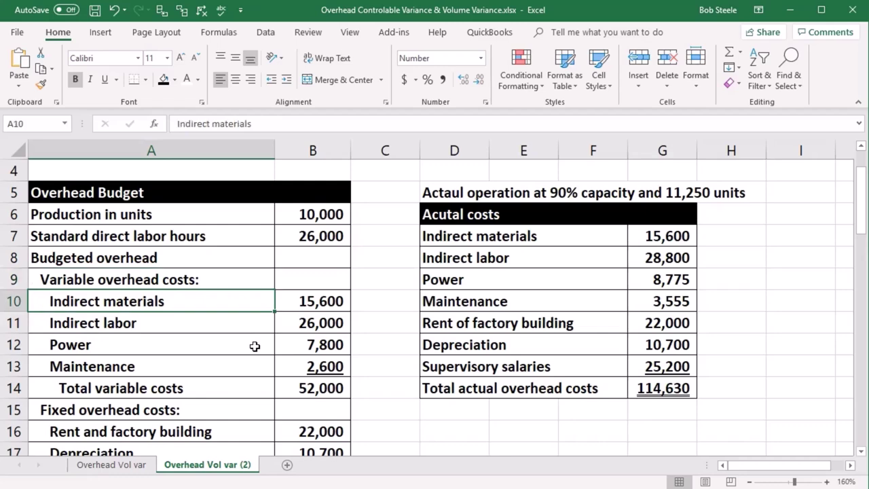
pyautogui.press('Down')
pyautogui.press('Down')
pyautogui.press('Down')
pyautogui.press('Down')
pyautogui.press('Down')
# Step: Review the budgeted fixed overhead costs and inspect the total overhead costs formula in B20
pyautogui.press('Down')
pyautogui.press('Down')
pyautogui.press('Down')
pyautogui.press('Down')
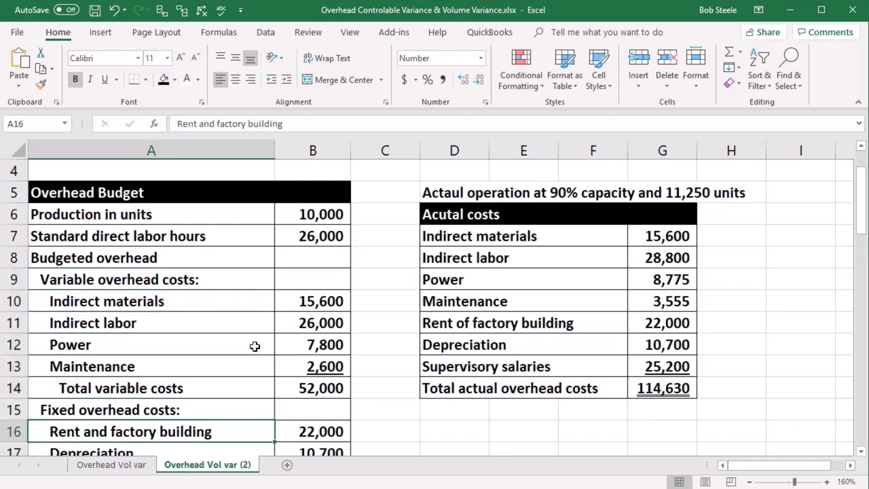
pyautogui.press('Up')
pyautogui.press('Up')
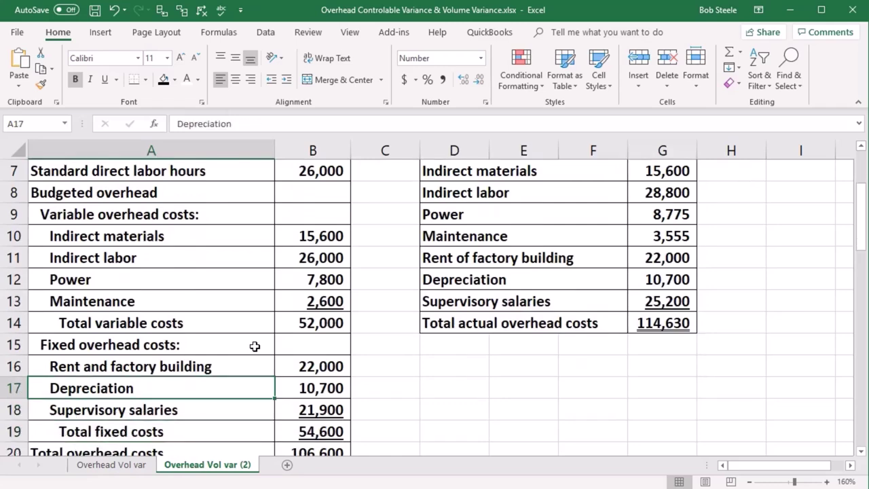
pyautogui.press('Up')
pyautogui.press('Down')
pyautogui.press('Down')
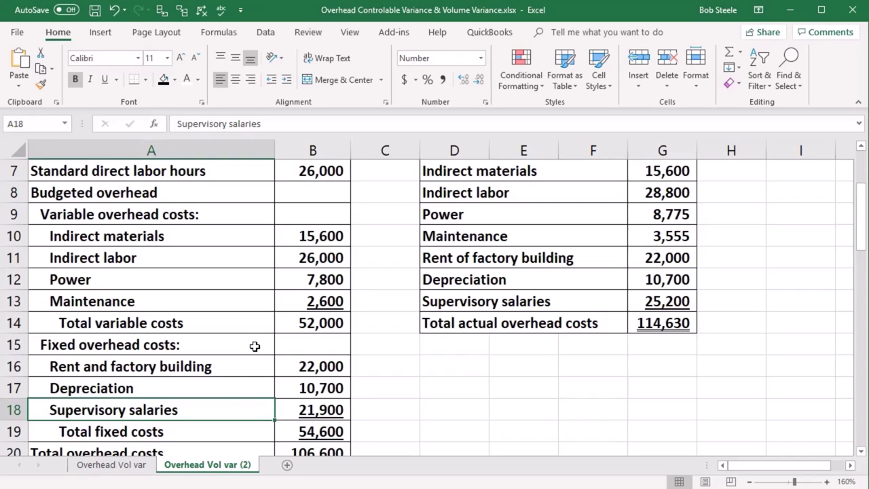
pyautogui.press('Down')
pyautogui.press('Down')
pyautogui.press('Down')
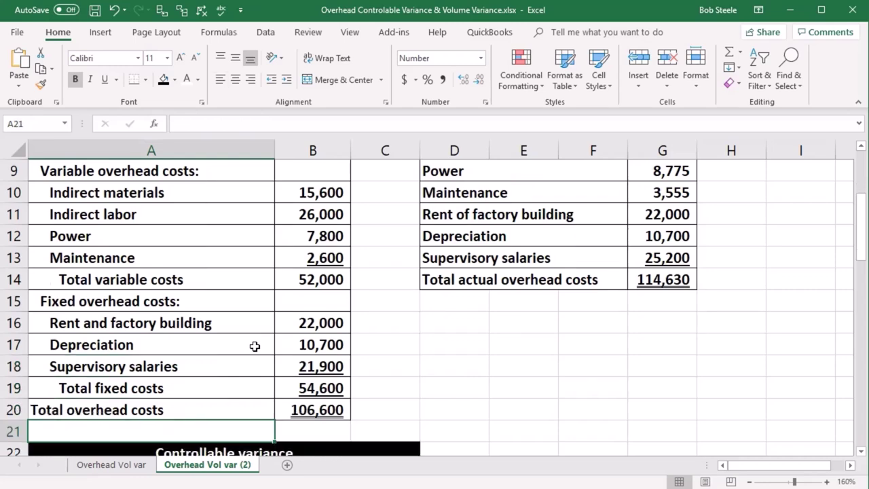
pyautogui.doubleClick(311, 411)
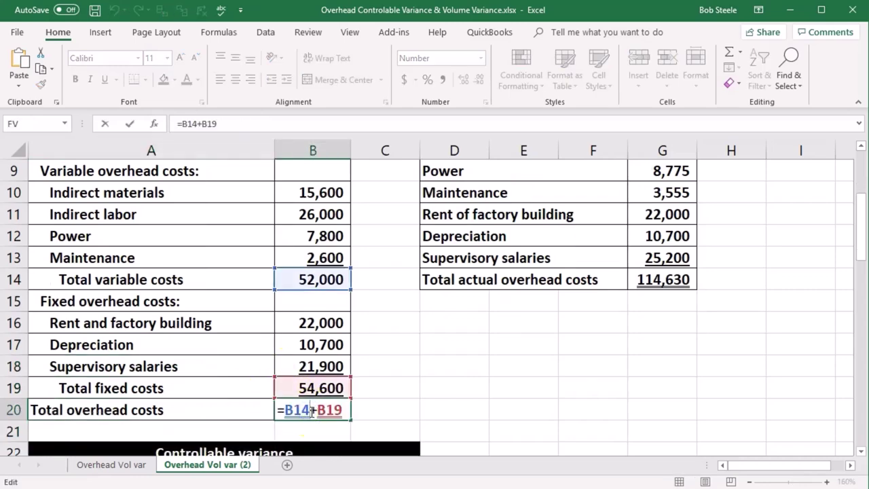
pyautogui.press('Return')
# Step: Examine the actual cost items from indirect materials through total actual overhead costs, alongside the overhead budget
pyautogui.scroll(2, 339, 381)
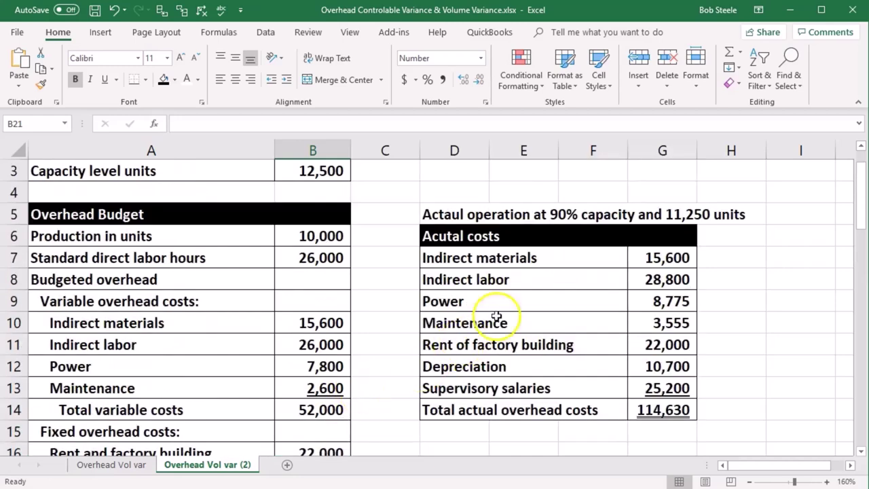
pyautogui.click(652, 257)
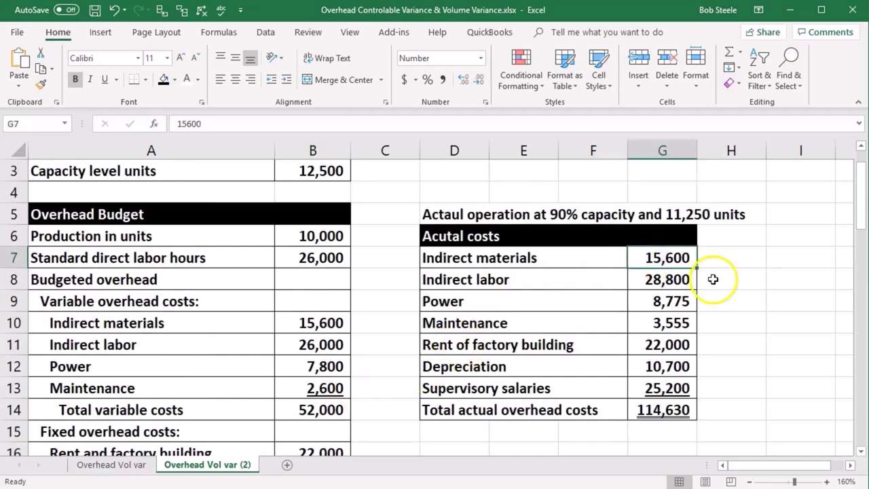
pyautogui.scroll(1, 713, 279)
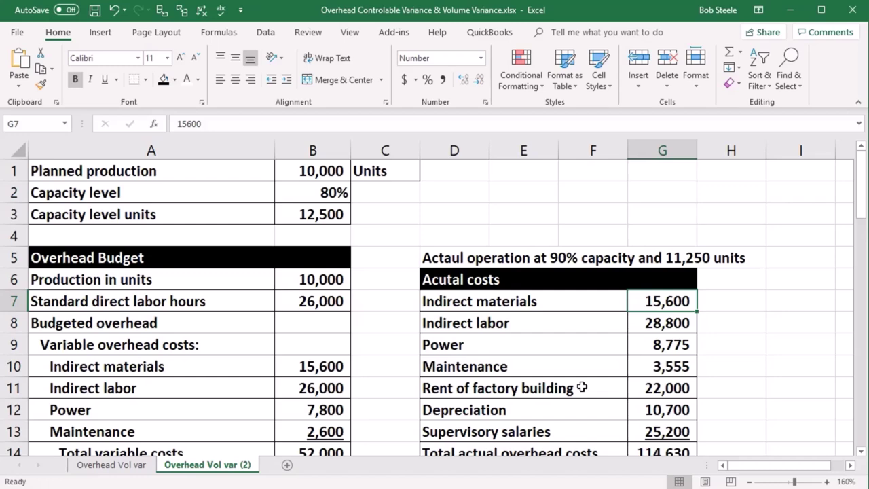
pyautogui.click(226, 357)
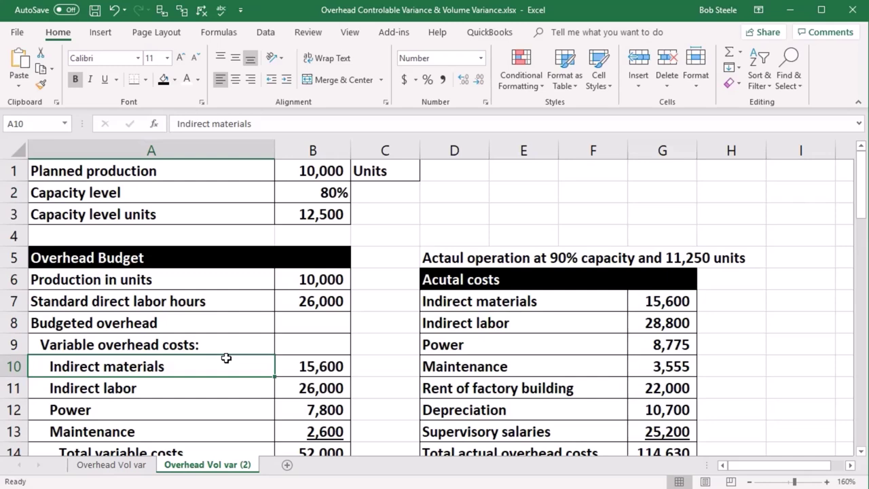
pyautogui.click(463, 282)
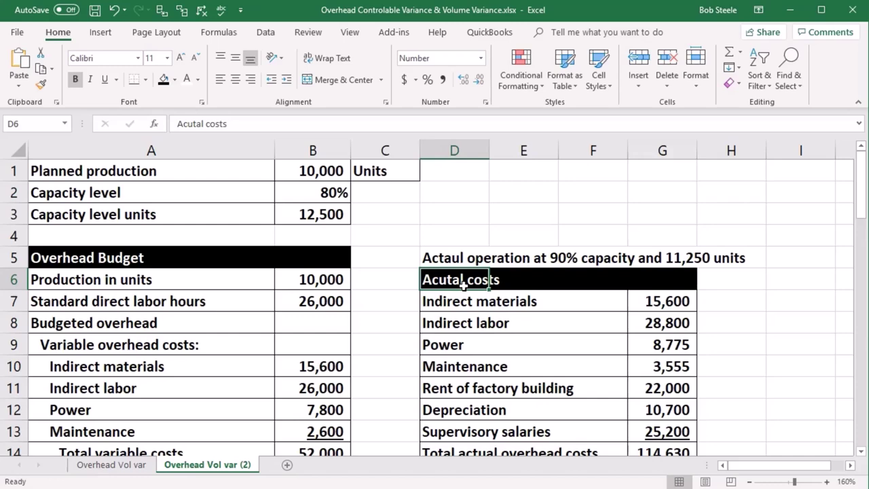
pyautogui.press('Down')
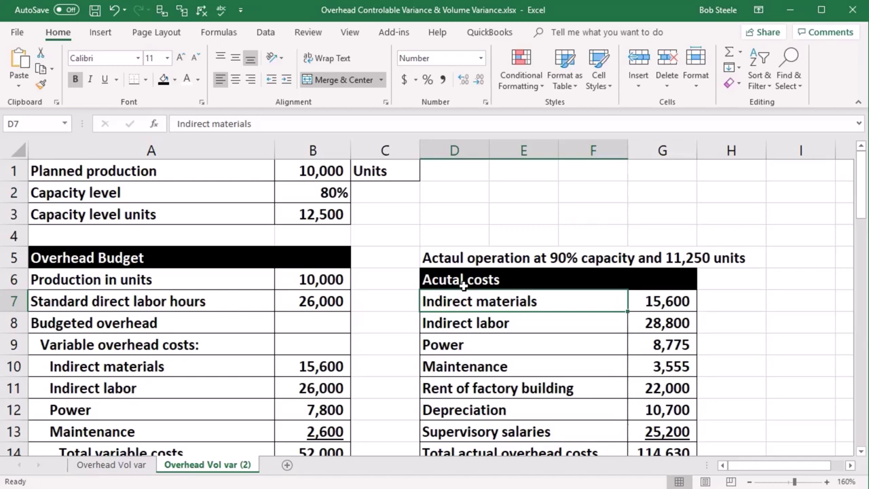
pyautogui.scroll(-3, 439, 312)
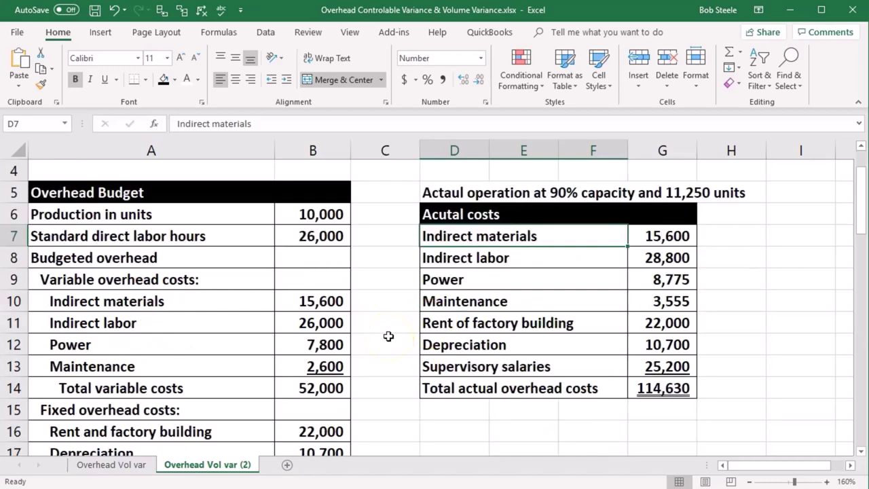
pyautogui.press('Down')
pyautogui.press('Down')
pyautogui.press('Down')
pyautogui.press('Down')
pyautogui.press('Down')
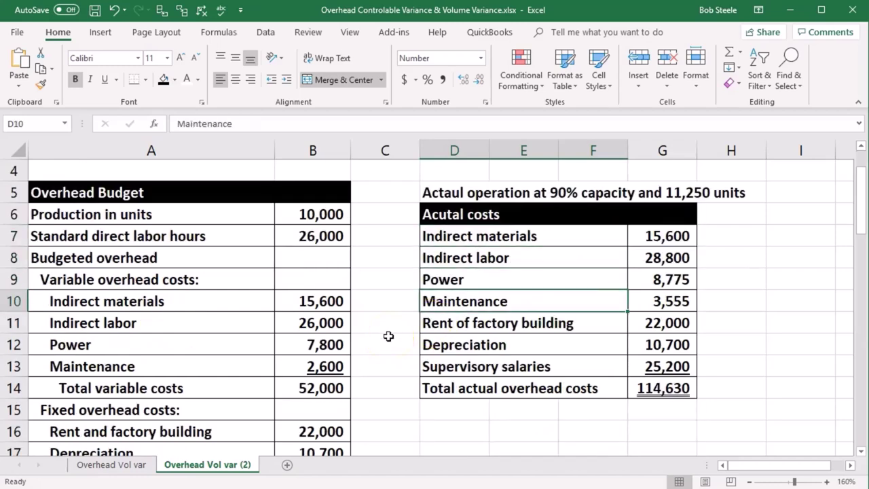
pyautogui.press('Down')
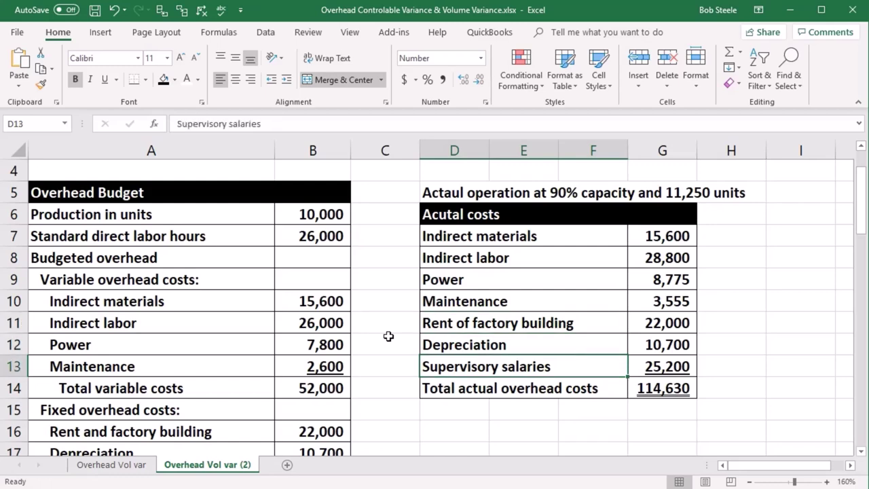
pyautogui.press('Down')
# Step: Copy the label "Total actual overhead" into cell A23, the first row of the Controllable variance table
pyautogui.scroll(-1, 387, 343)
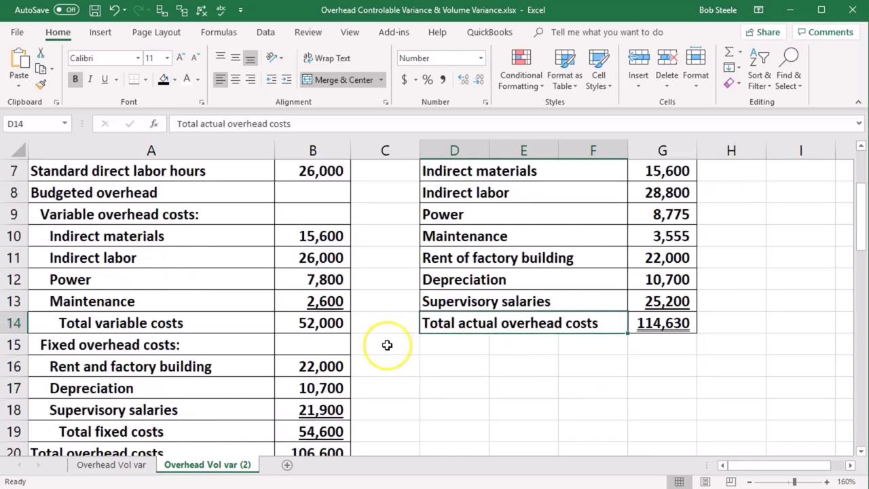
pyautogui.scroll(-3, 387, 345)
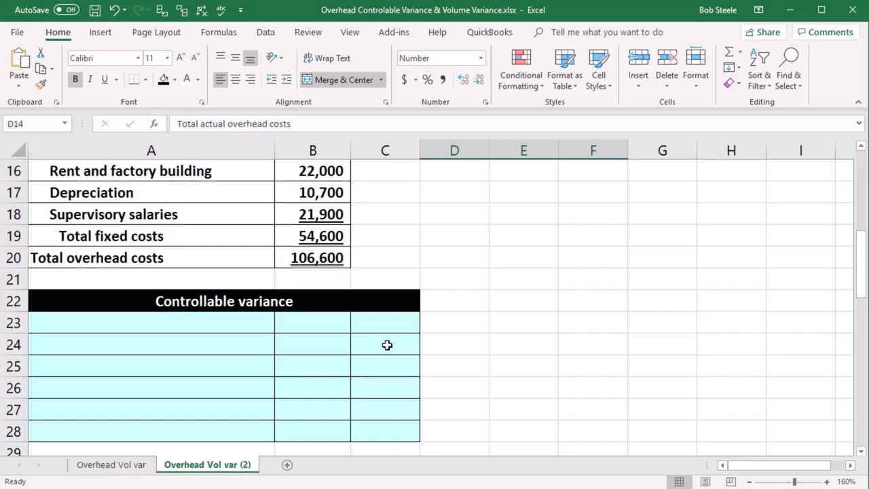
pyautogui.scroll(-1, 387, 345)
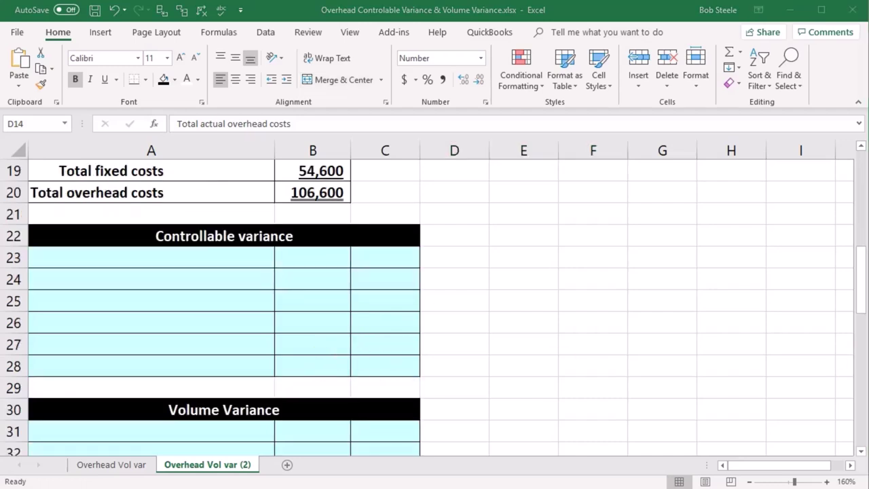
pyautogui.hotkey('ctrl', 'c')
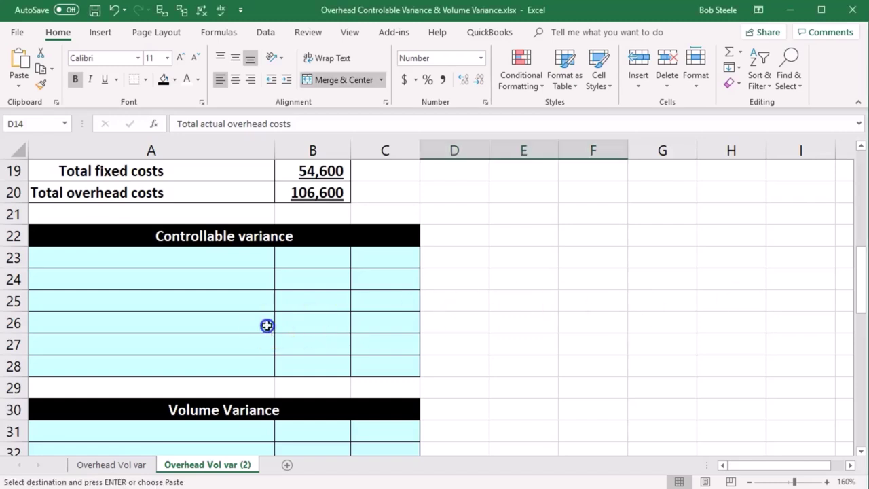
pyautogui.click(111, 258)
pyautogui.hotkey('ctrl', 'v')
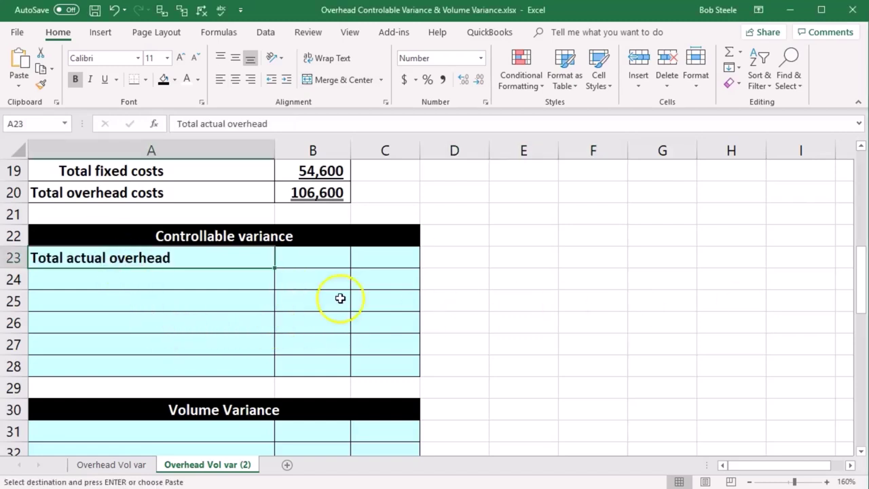
# Step: Link cell C23 to the total actual overhead costs in G14
pyautogui.click(390, 263)
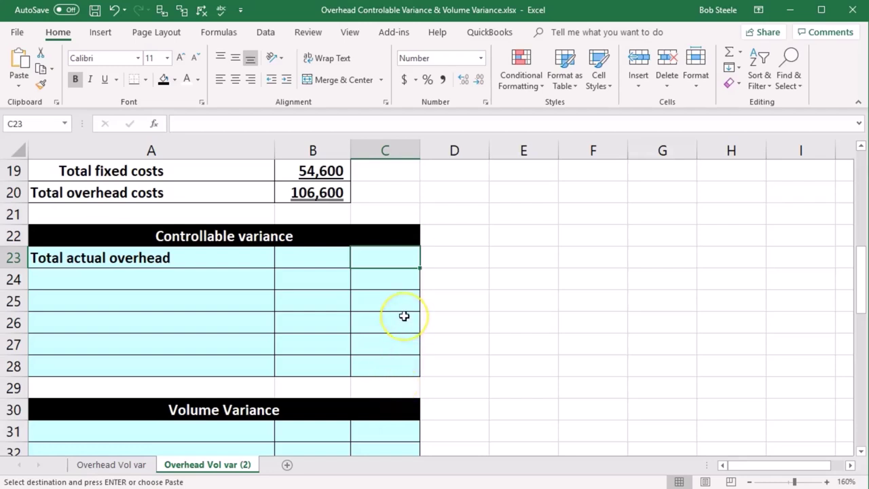
pyautogui.write('=')
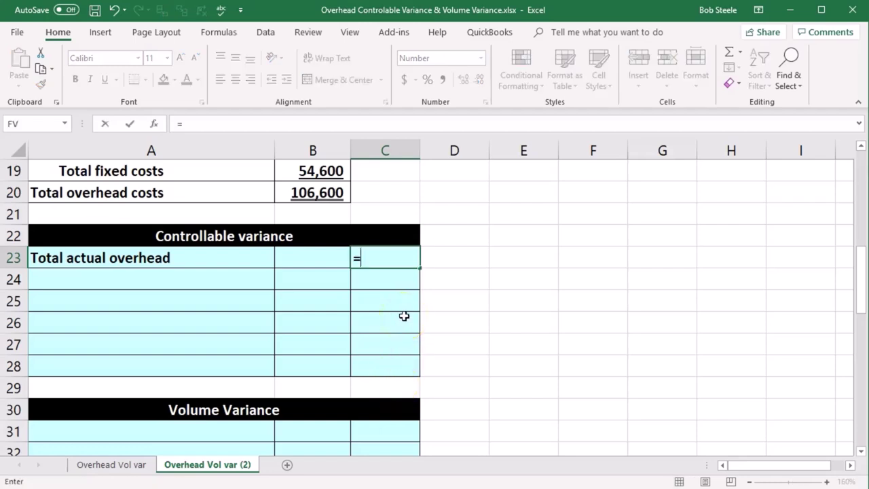
pyautogui.scroll(3, 405, 316)
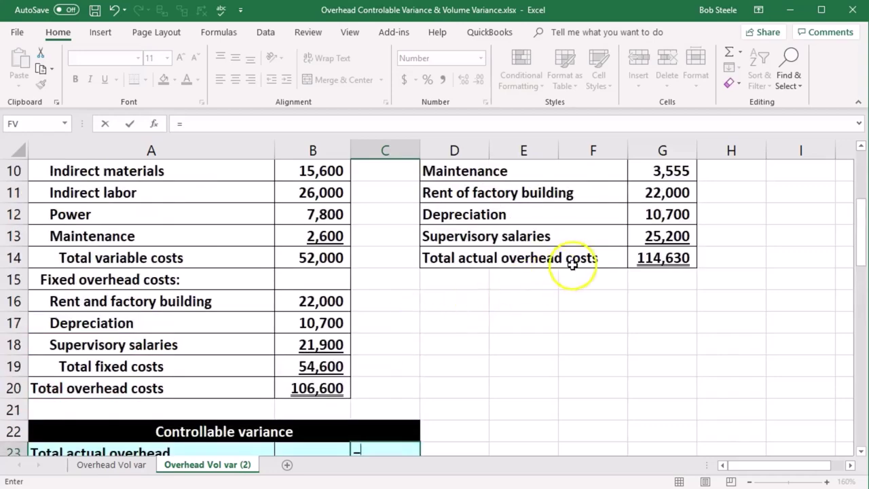
pyautogui.click(646, 258)
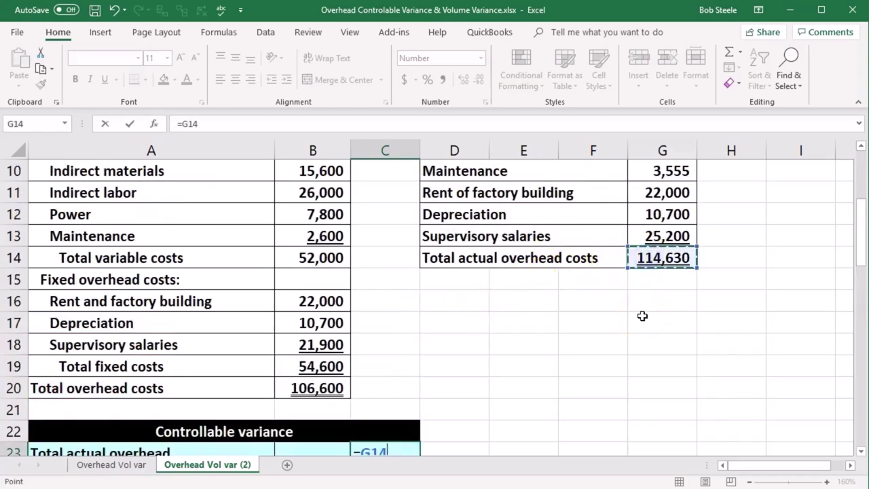
pyautogui.press('Return')
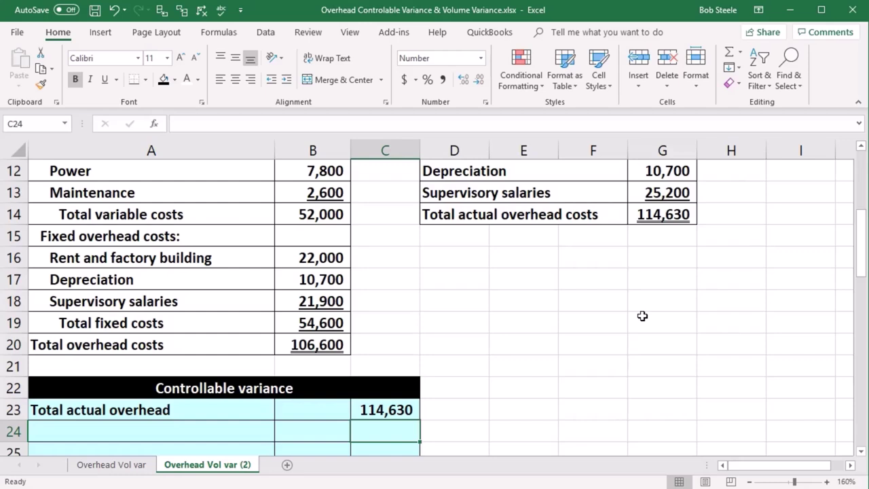
# Step: Copy the label "Flexible budget overhead:" into cell A24 of the Controllable variance table
pyautogui.scroll(-1, 642, 316)
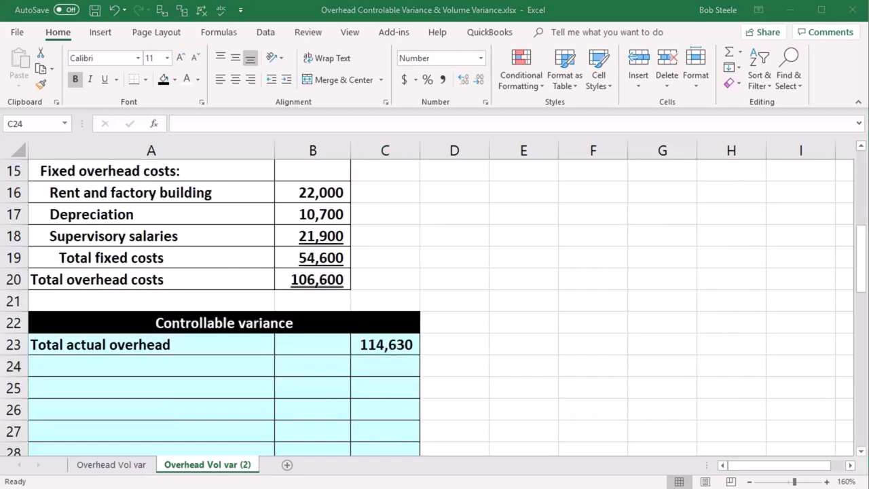
pyautogui.click(132, 364)
pyautogui.hotkey('ctrl', 'v')
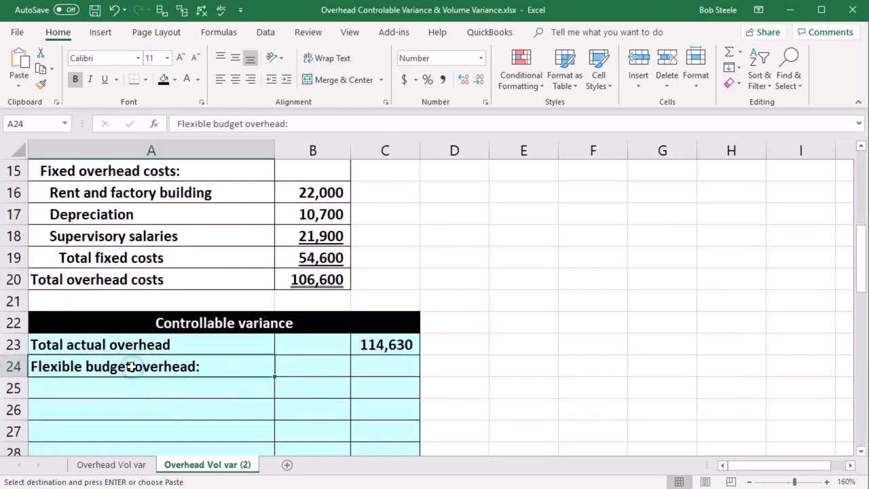
# Step: Review the planned production in B1 and copy the label "Variable" into cell A25 of the Controllable variance table
pyautogui.scroll(-1, 203, 398)
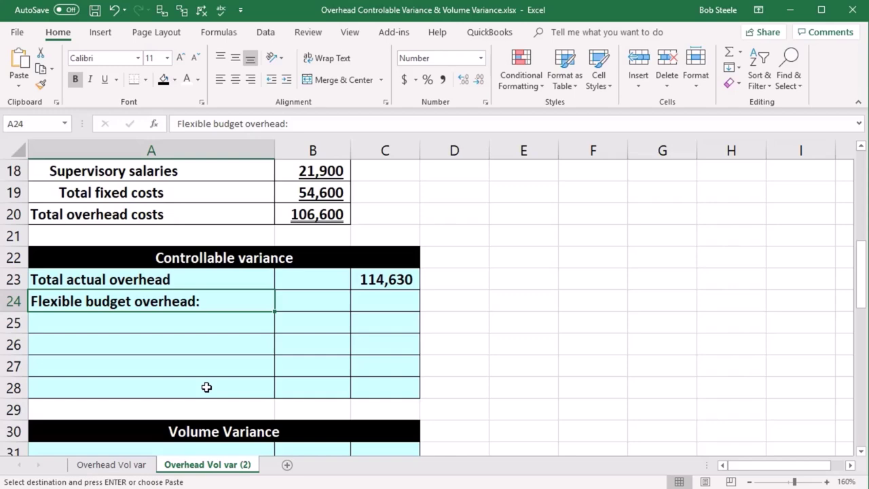
pyautogui.scroll(6, 207, 387)
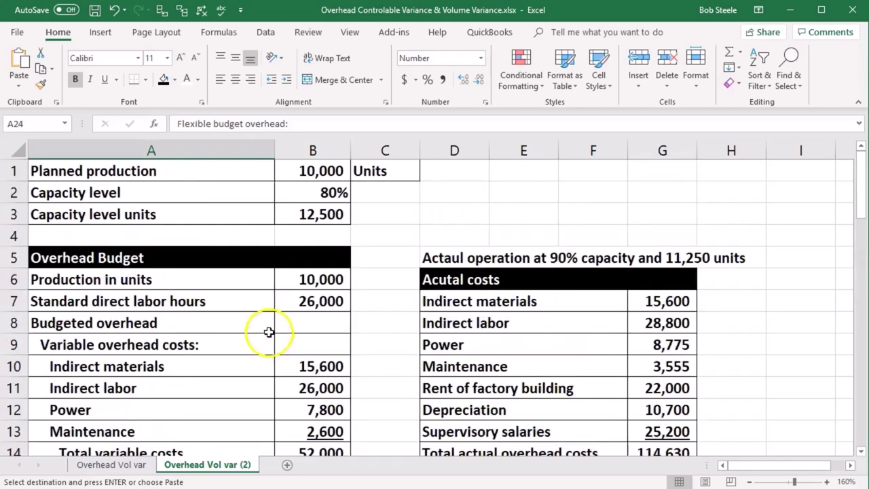
pyautogui.click(313, 172)
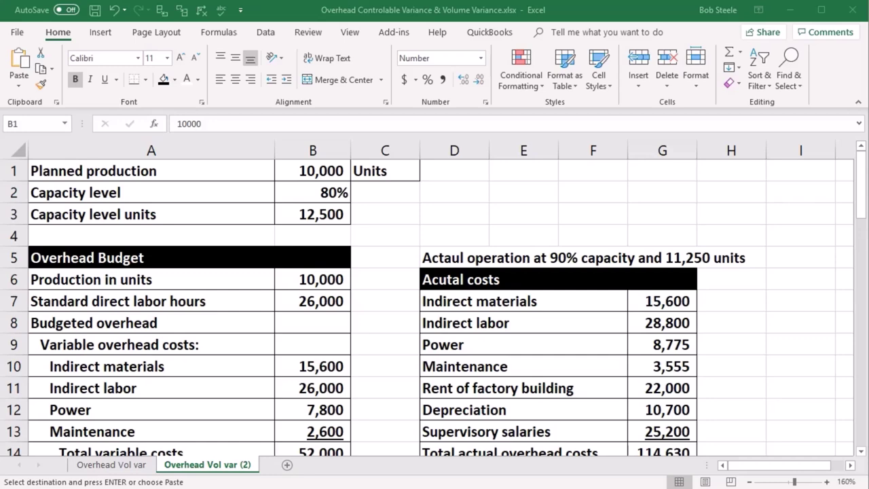
pyautogui.scroll(-4, 262, 367)
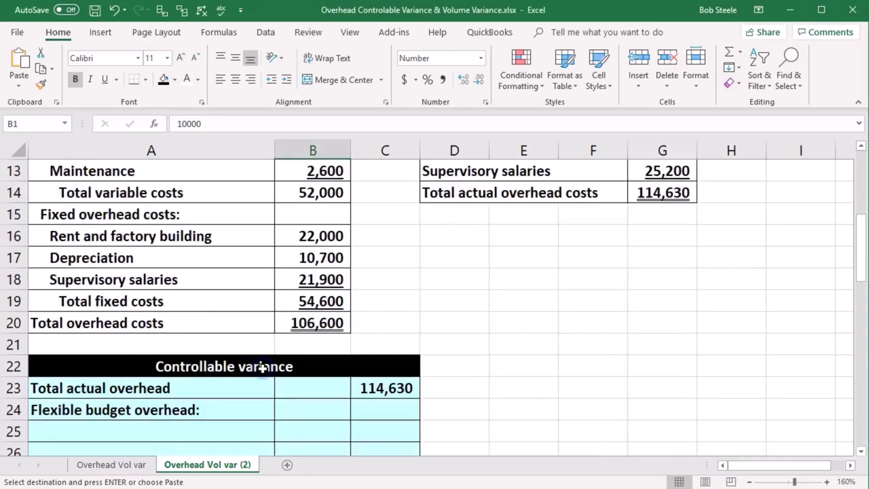
pyautogui.scroll(-2, 262, 367)
pyautogui.click(138, 298)
pyautogui.hotkey('ctrl', 'v')
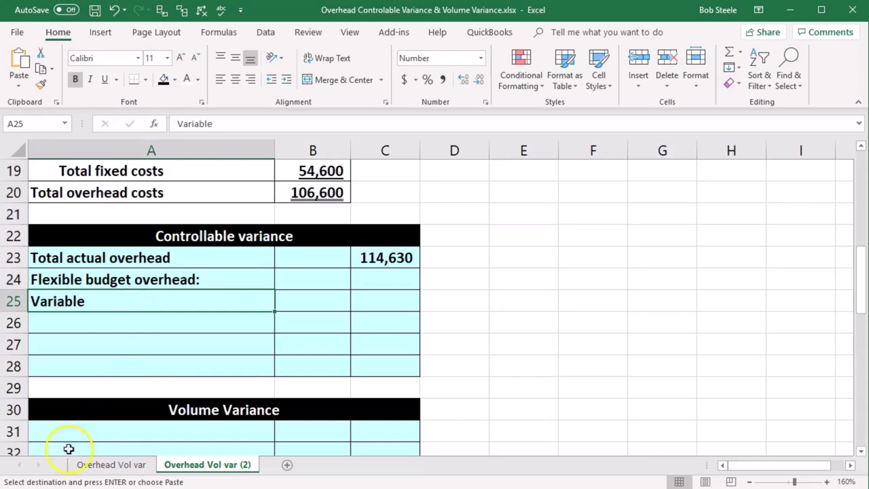
pyautogui.press('Escape')
# Step: Switch to Calculator and divide the budgeted total variable costs of 52,000 by the 10,000 production units
pyautogui.click(593, 344)
pyautogui.scroll(5, 333, 415)
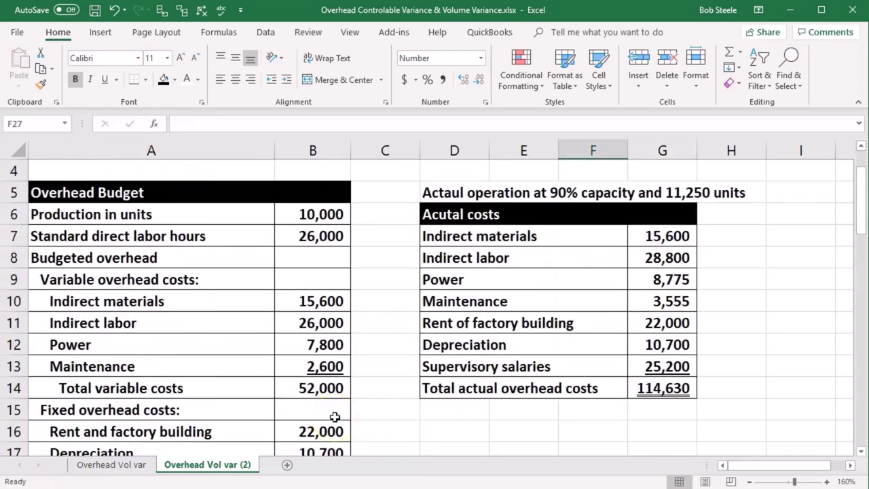
pyautogui.scroll(-1, 335, 417)
pyautogui.click(327, 320)
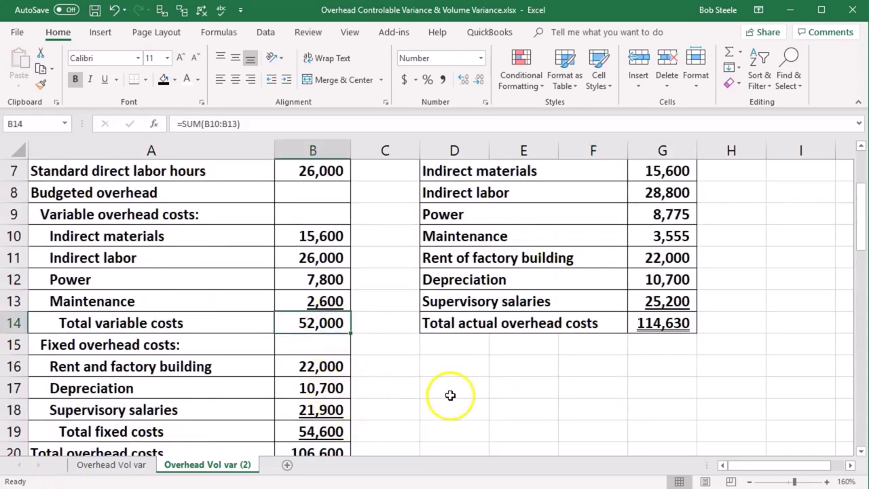
pyautogui.scroll(1, 449, 396)
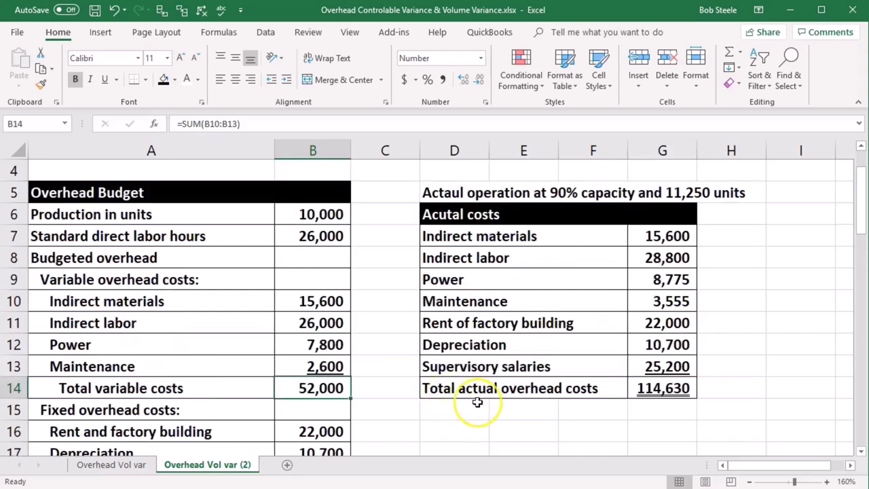
pyautogui.press('XF86Calculator')
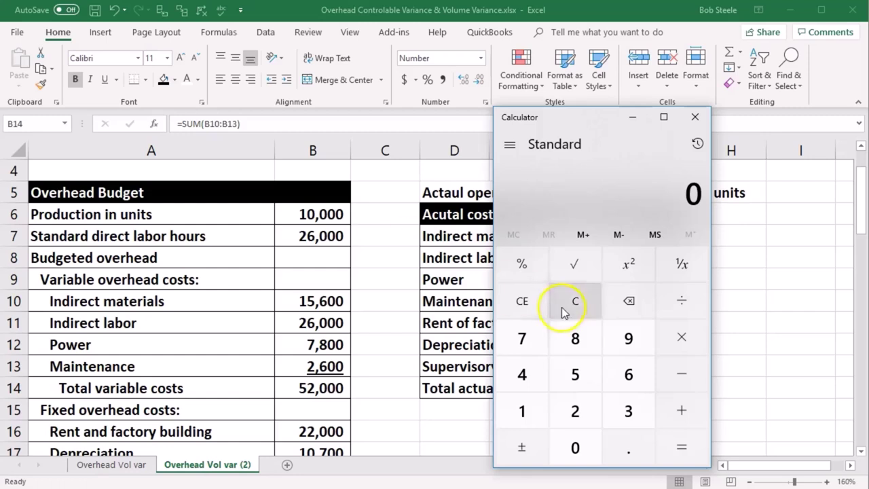
pyautogui.write('520000')
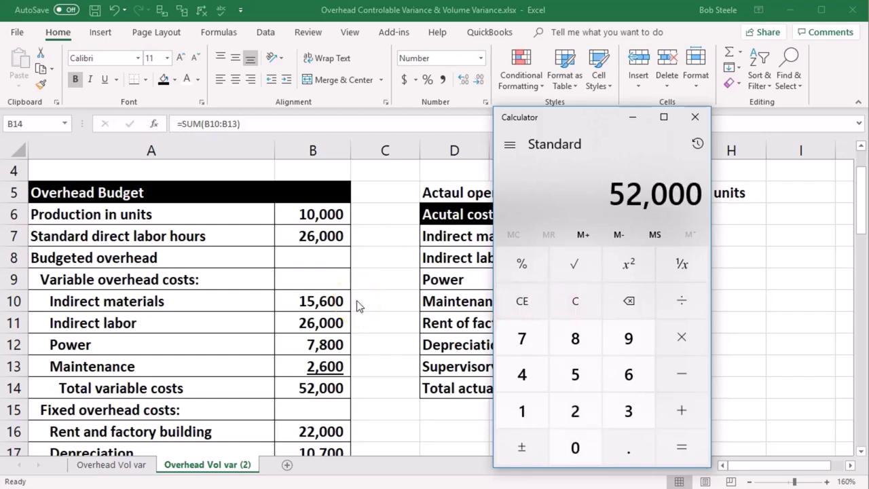
pyautogui.press('/')
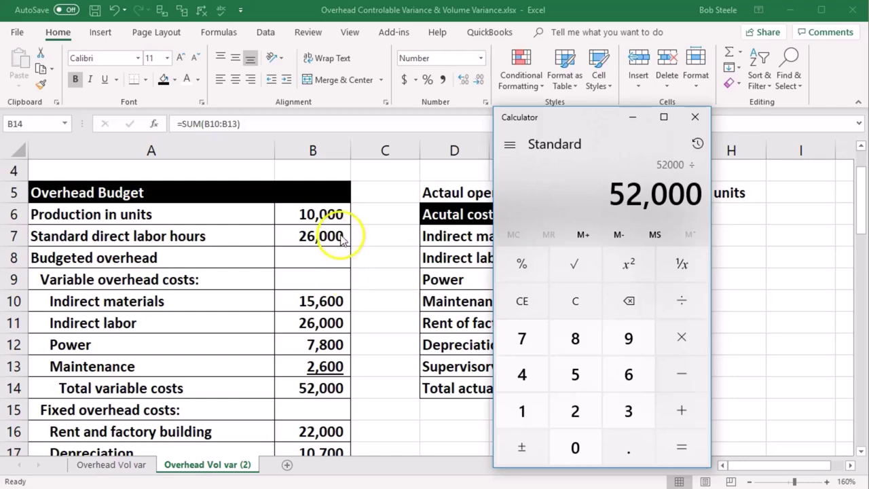
pyautogui.write('10000')
pyautogui.press('Return')
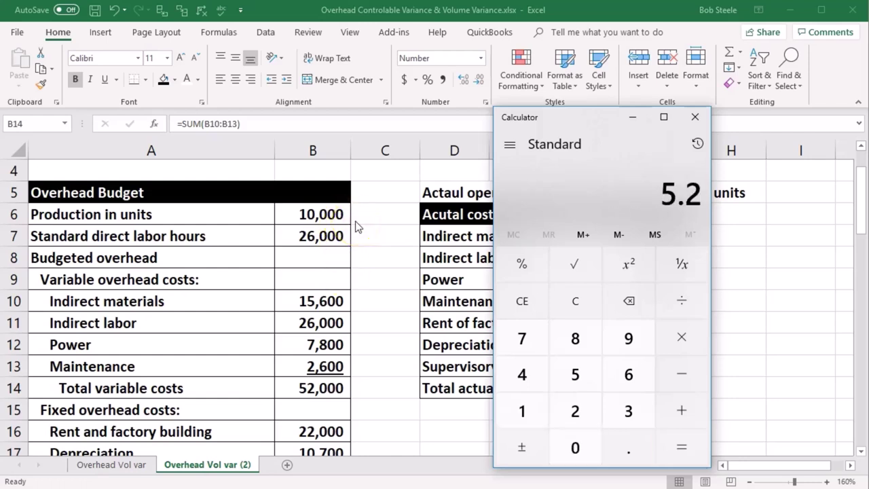
# Step: Multiply the variable cost per unit by the 11,250 actual units, and close the calculator
pyautogui.moveTo(584, 122); pyautogui.dragTo(259, 139)
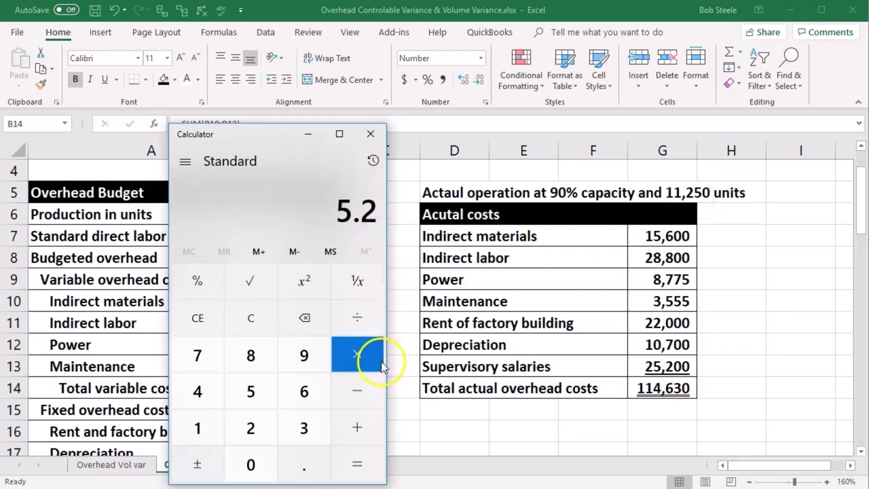
pyautogui.click(358, 354)
pyautogui.write('11250')
pyautogui.press('Return')
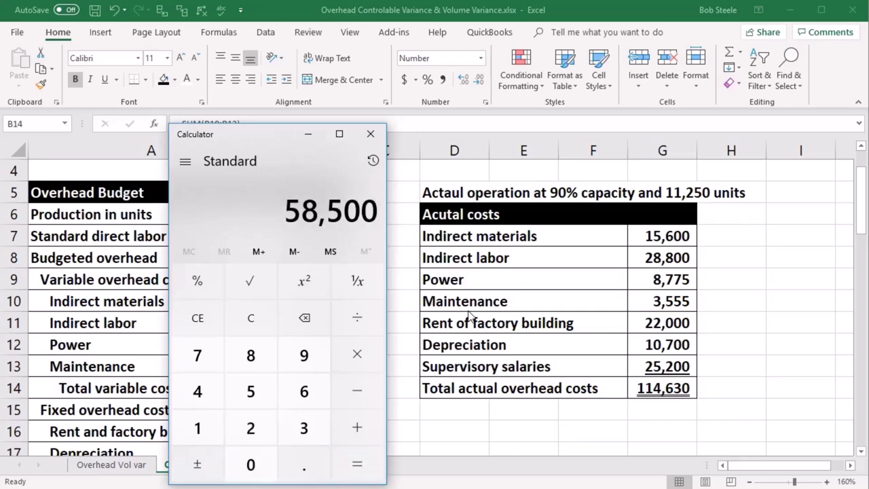
pyautogui.click(373, 138)
# Step: Enter the formula =B14/B6*11250 in B25 for the variable flexible budget overhead, and check the 11,250 units against the actual operation note
pyautogui.scroll(-4, 342, 432)
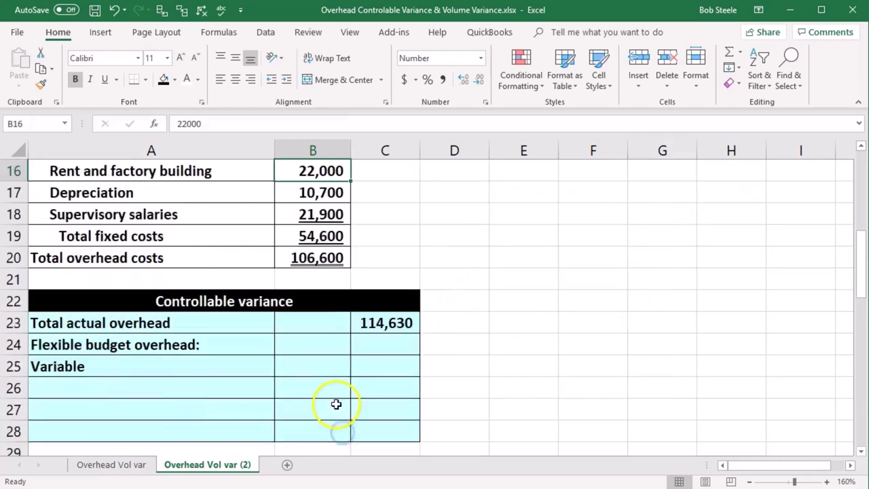
pyautogui.click(316, 367)
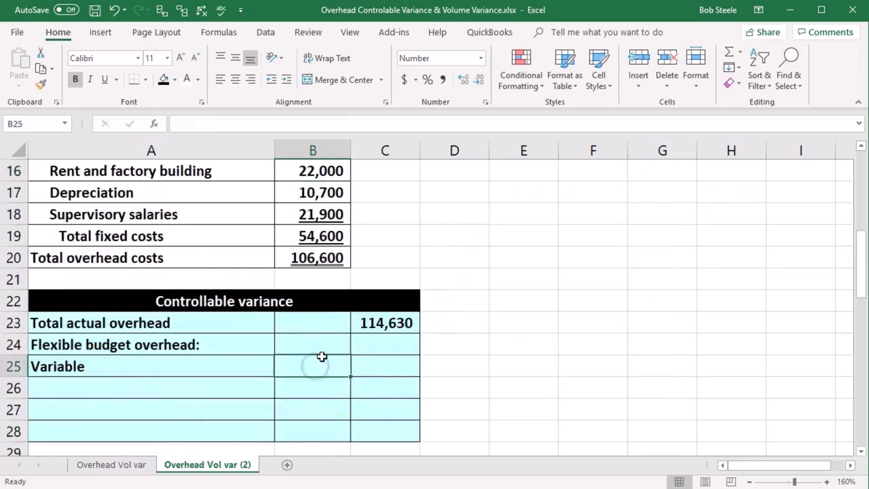
pyautogui.write('=')
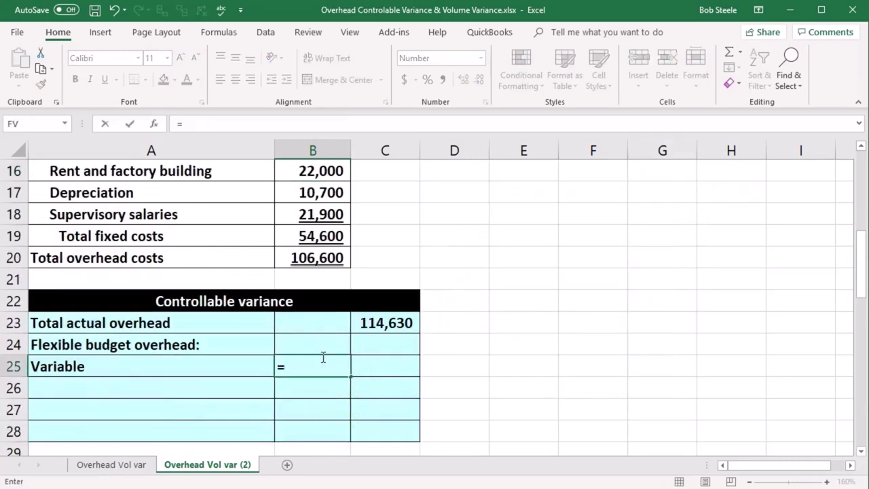
pyautogui.scroll(3, 322, 357)
pyautogui.scroll(1, 322, 357)
pyautogui.click(316, 388)
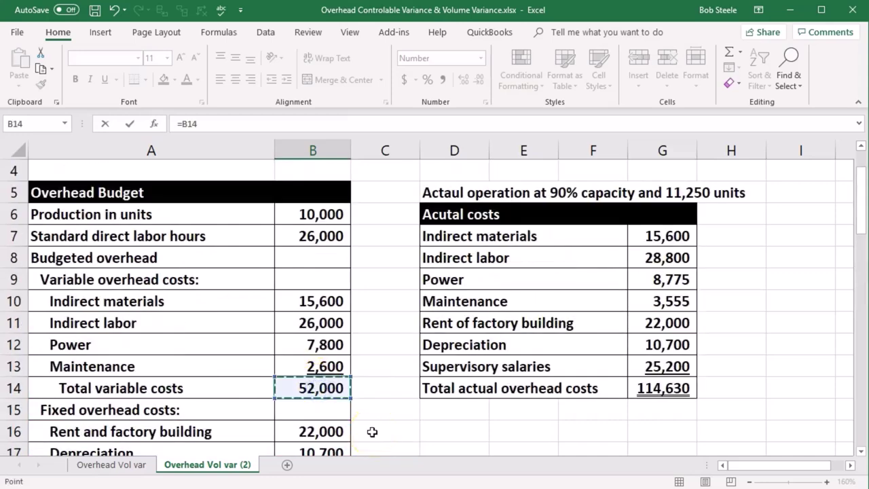
pyautogui.write('/')
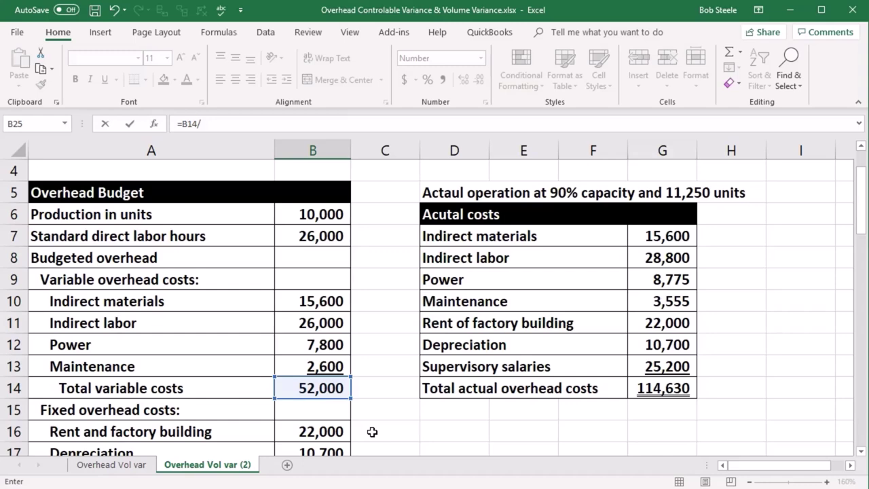
pyautogui.scroll(1, 372, 432)
pyautogui.click(320, 282)
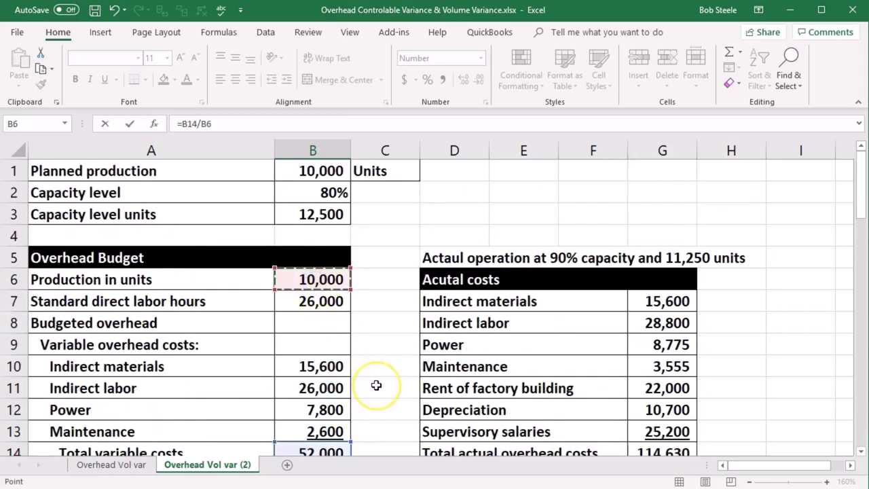
pyautogui.scroll(-1, 376, 385)
pyautogui.write('*')
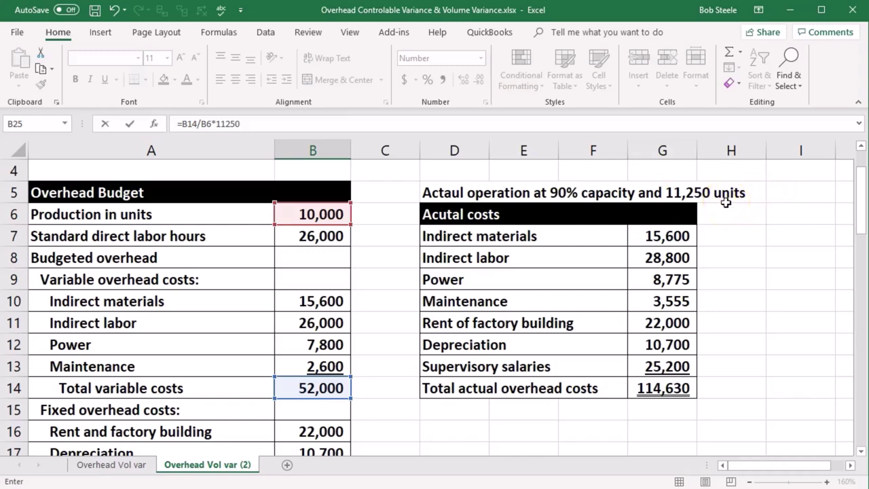
pyautogui.press('Return')
pyautogui.scroll(-1, 713, 231)
pyautogui.scroll(5, 652, 285)
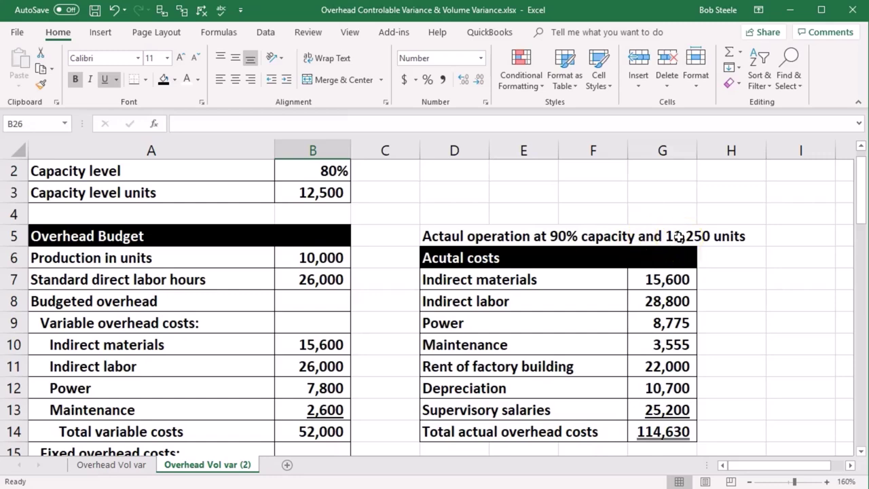
pyautogui.scroll(-5, 679, 236)
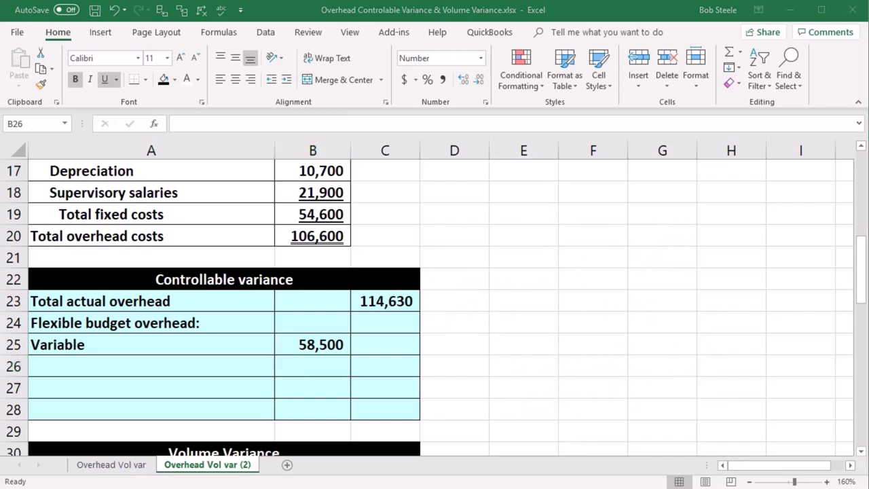
pyautogui.click(170, 382)
pyautogui.hotkey('ctrl', 'v')
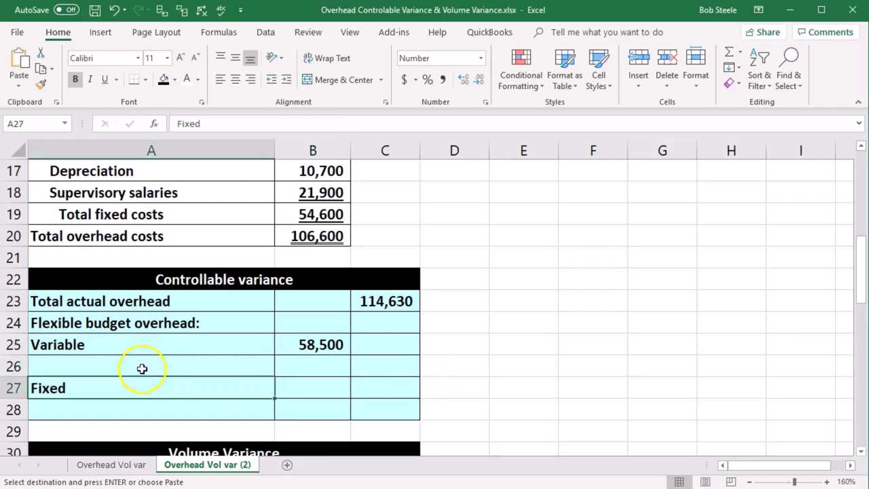
pyautogui.click(114, 9)
# Step: Copy the label "Fixed" into cell A26, directly below the Variable row
pyautogui.click(141, 366)
pyautogui.hotkey('ctrl', 'v')
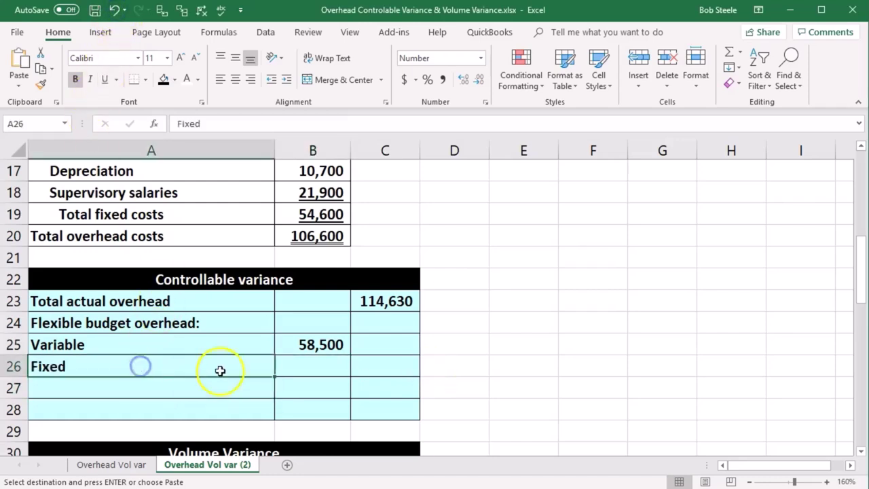
# Step: Enter the formula =B19 in B26 to bring the budgeted total fixed costs into the flexible budget
pyautogui.click(316, 361)
pyautogui.press('F2')
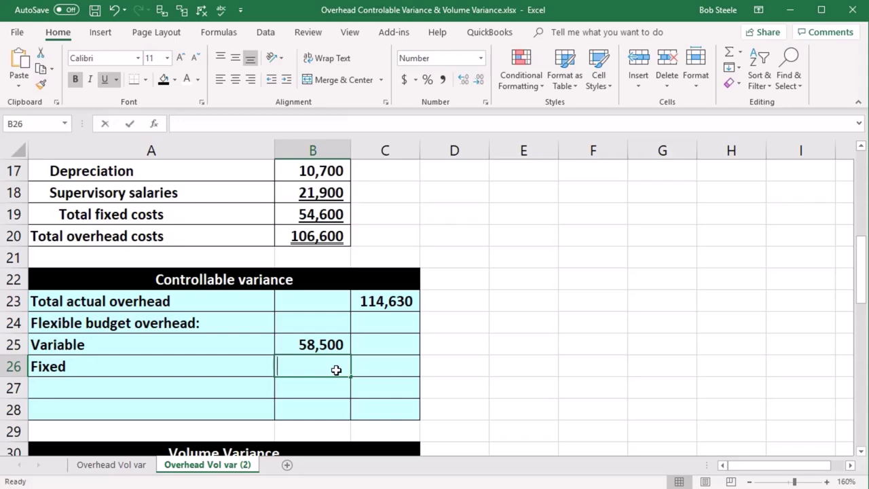
pyautogui.write('=')
pyautogui.scroll(2, 337, 370)
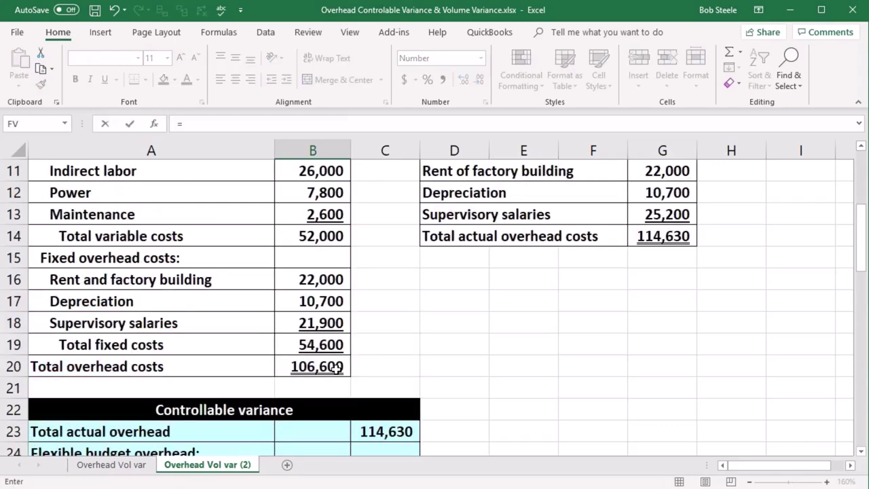
pyautogui.click(331, 346)
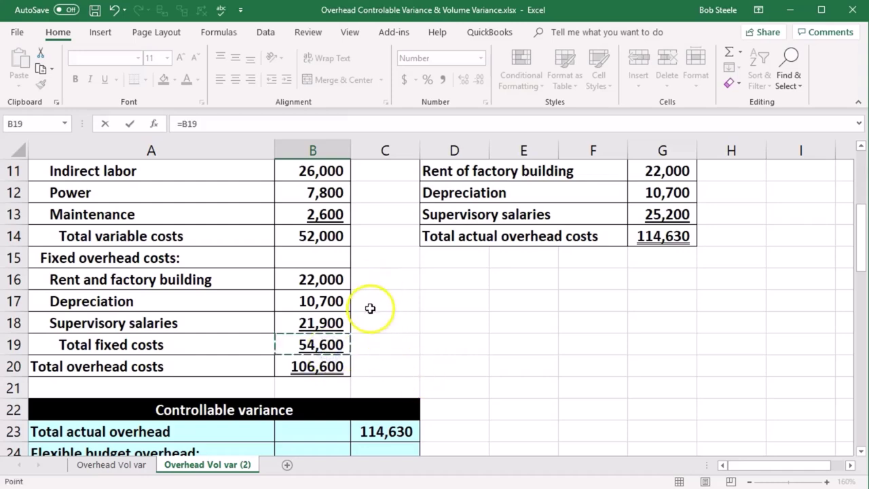
pyautogui.press('Return')
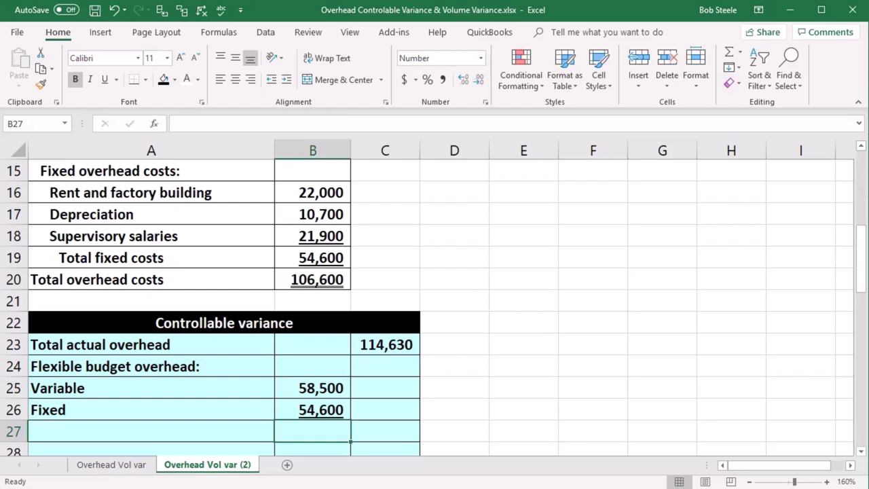
# Step: Copy the label "Total" into cell A27, directly below the Fixed row
pyautogui.hotkey('alt', 'Tab')
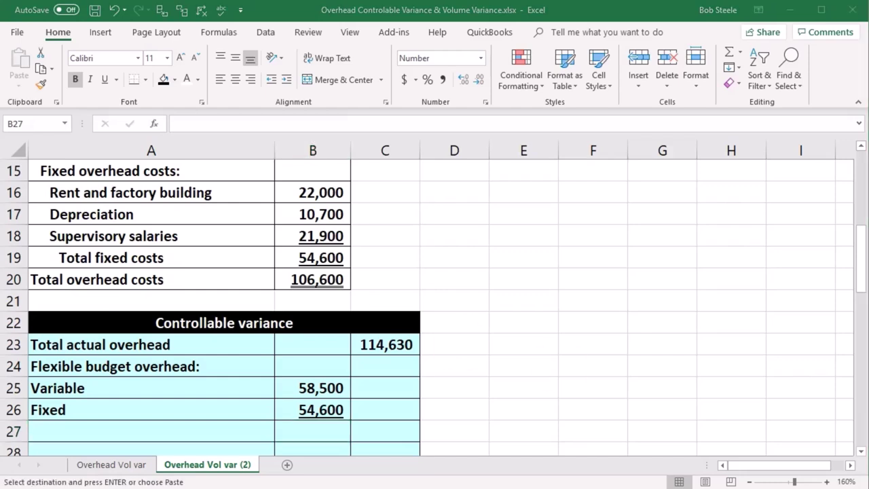
pyautogui.click(178, 435)
pyautogui.hotkey('ctrl', 'v')
pyautogui.scroll(-1, 204, 425)
# Step: Sum the variable and fixed flexible budget overhead, B25 to B26, in cell C27
pyautogui.click(369, 365)
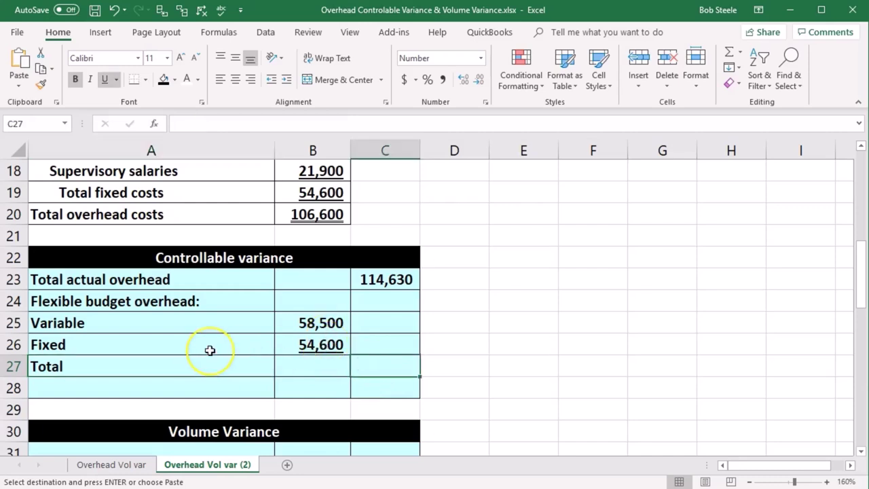
pyautogui.write('=sum')
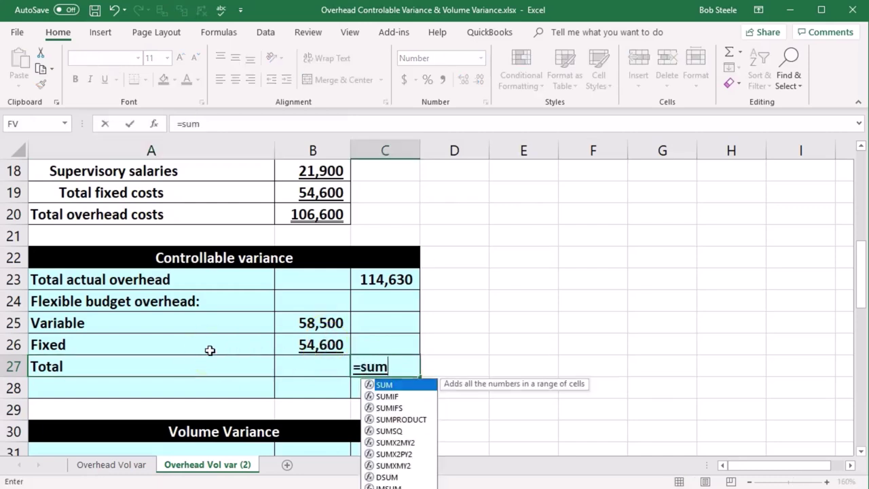
pyautogui.write('(')
pyautogui.press('Left')
pyautogui.press('Up')
pyautogui.press('Up')
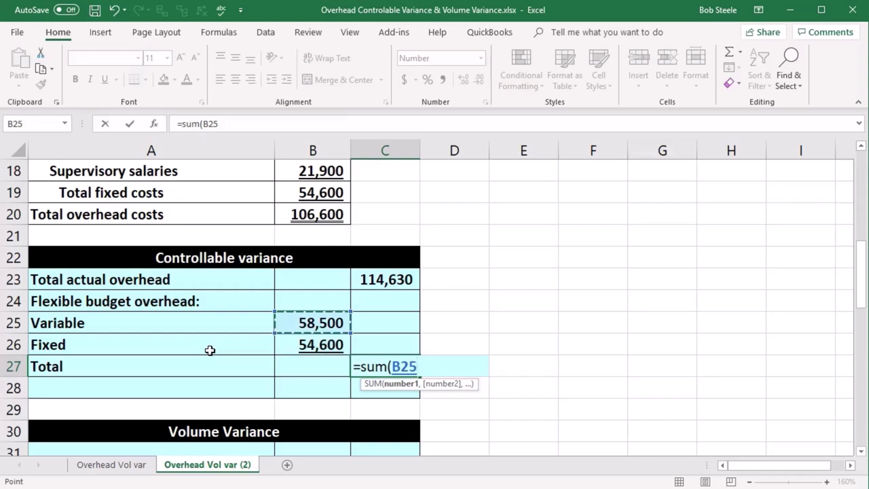
pyautogui.hotkey('shift', 'Down')
pyautogui.press('Return')
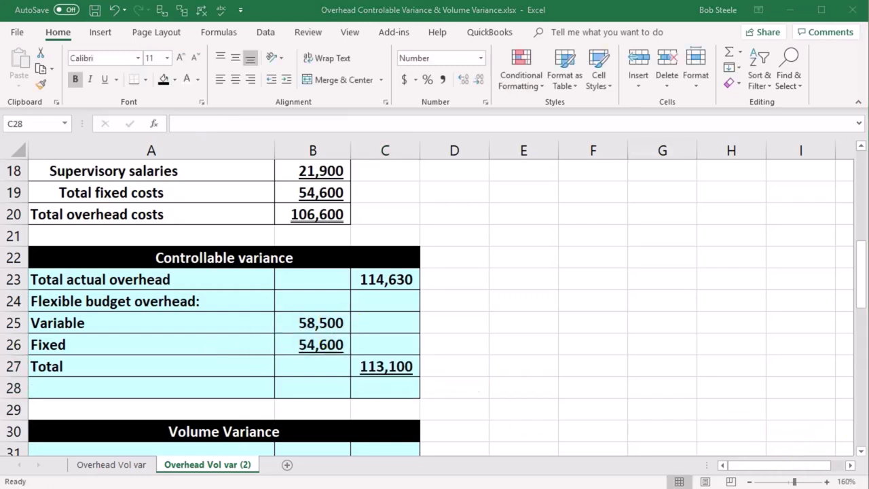
# Step: Copy the label "Overhead controllable variance" into A28 and enter the formula =C23-C27 in C28
pyautogui.click(194, 387)
pyautogui.hotkey('ctrl', 'v')
pyautogui.click(394, 386)
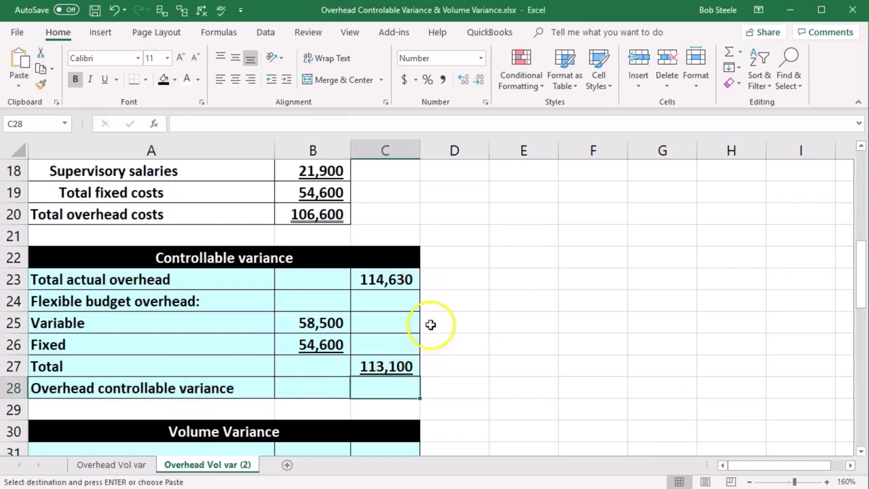
pyautogui.write('=')
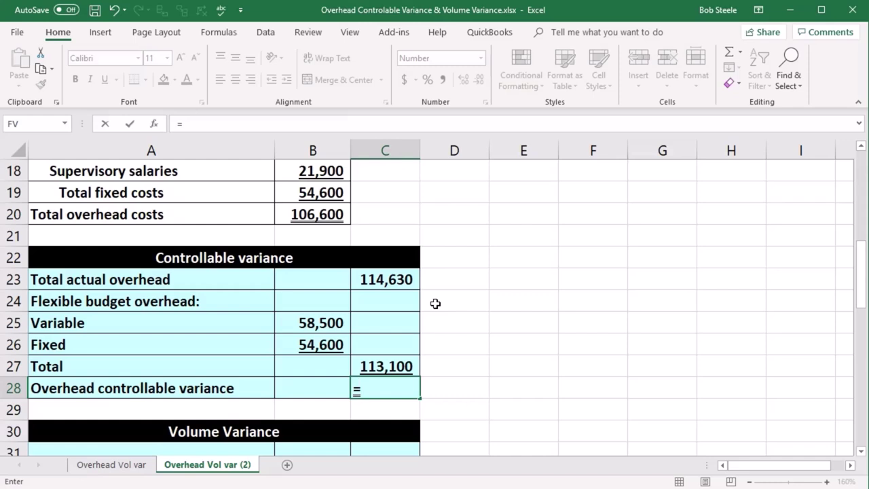
pyautogui.click(409, 284)
pyautogui.write('-')
pyautogui.click(403, 360)
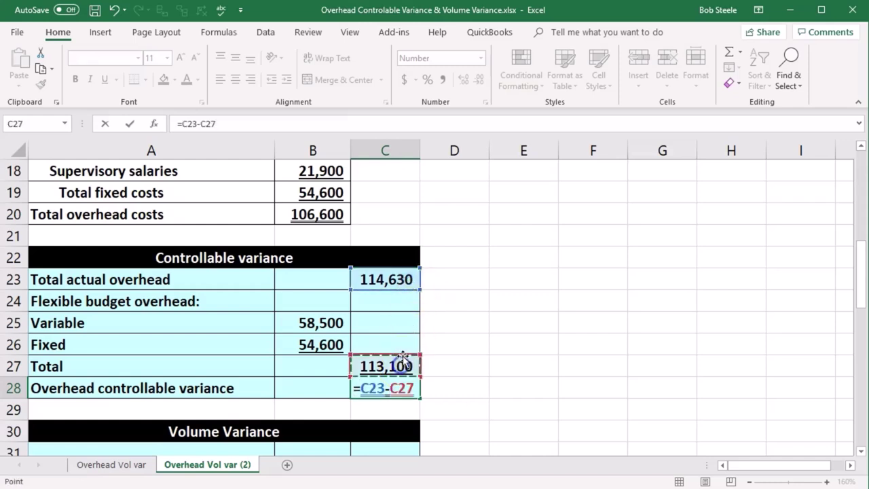
pyautogui.press('Return')
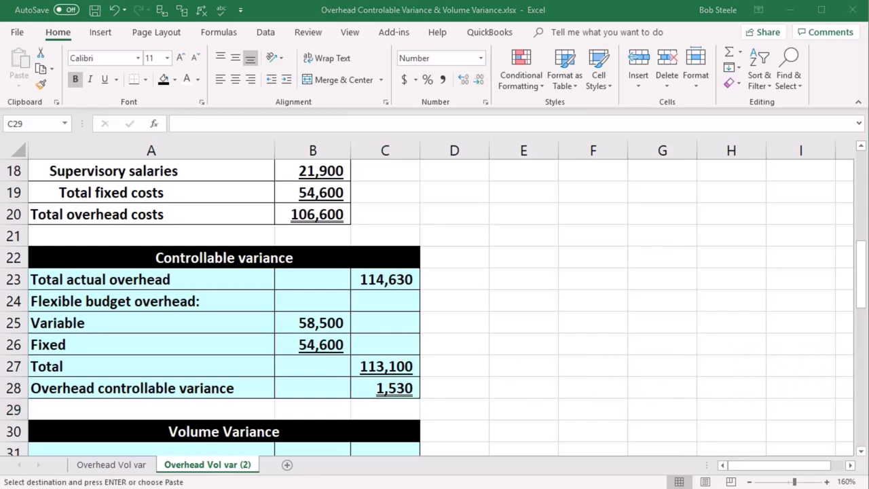
# Step: Change the label in A27 to "Total flexible budget overhead" and indent the flexible budget labels in A24 to A27
pyautogui.doubleClick(95, 365)
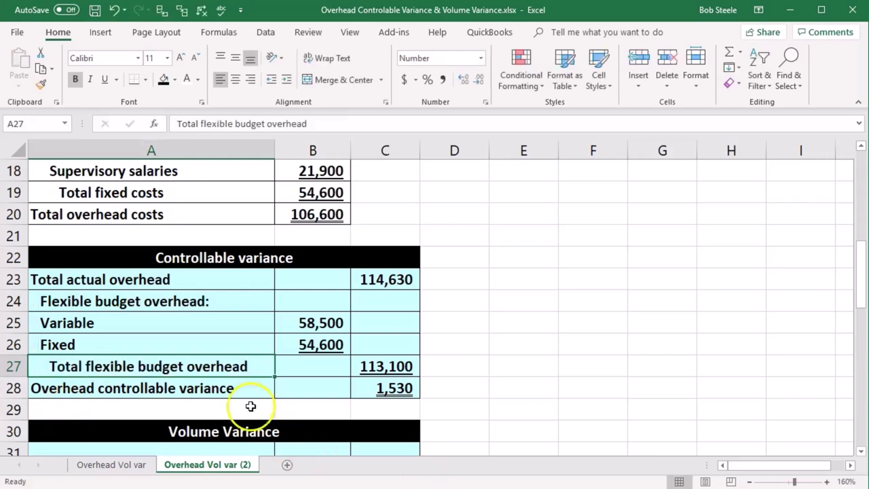
pyautogui.click(249, 406)
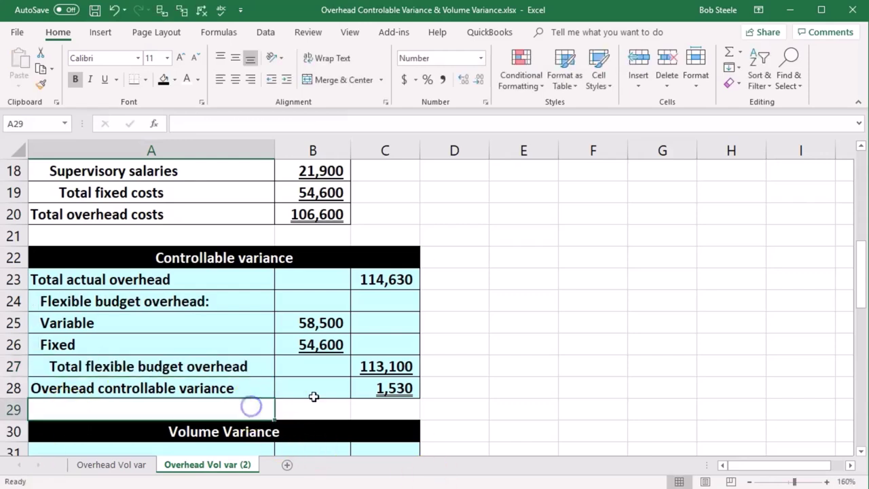
# Step: Copy the label "Total budgeted fixed OH" into A31, the first row of the Volume Variance block
pyautogui.scroll(-1, 249, 404)
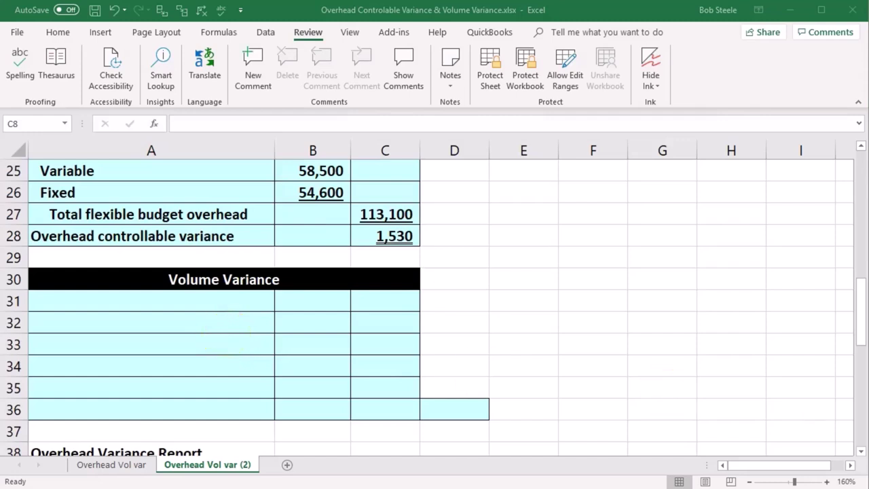
pyautogui.hotkey('ctrl', 'c')
pyautogui.click(174, 299)
pyautogui.hotkey('ctrl', 'v')
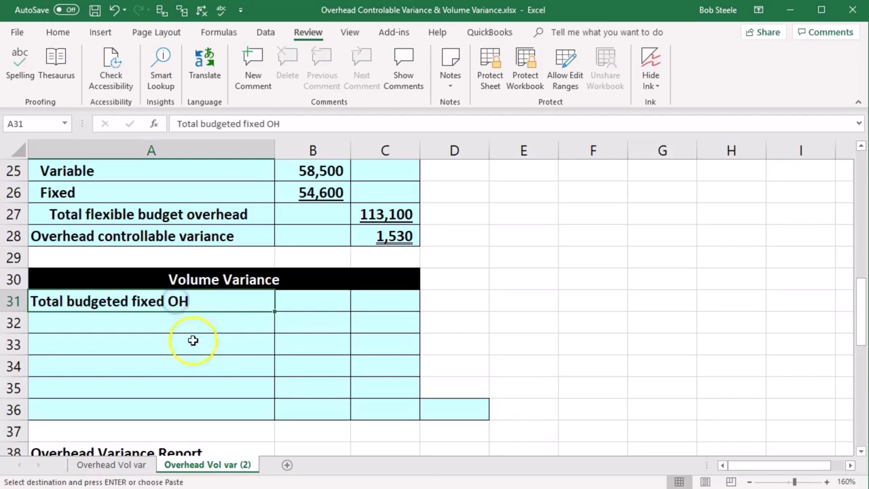
# Step: Enter the formula =B19 in C31 for the total budgeted fixed overhead
pyautogui.click(386, 304)
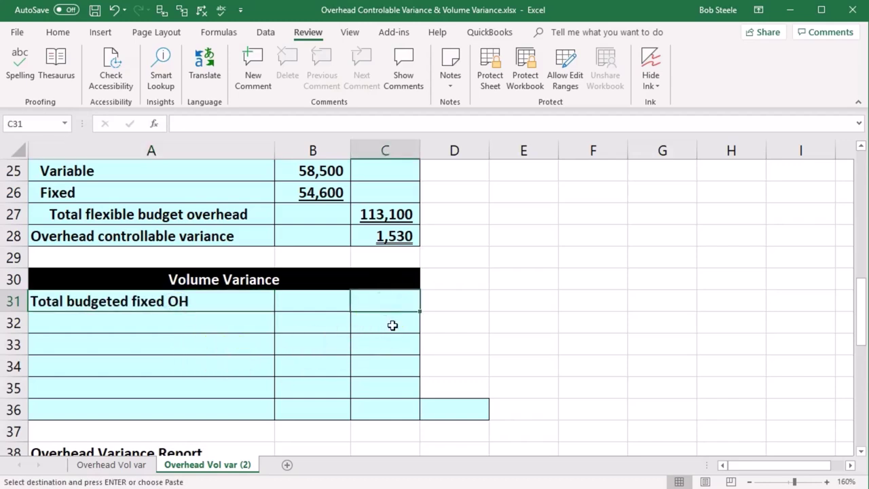
pyautogui.write('=')
pyautogui.scroll(3, 393, 325)
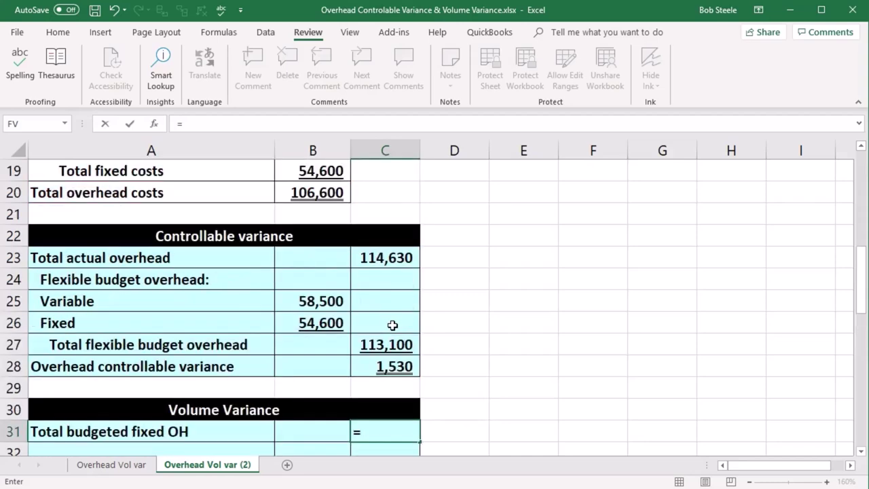
pyautogui.click(393, 322)
pyautogui.click(339, 236)
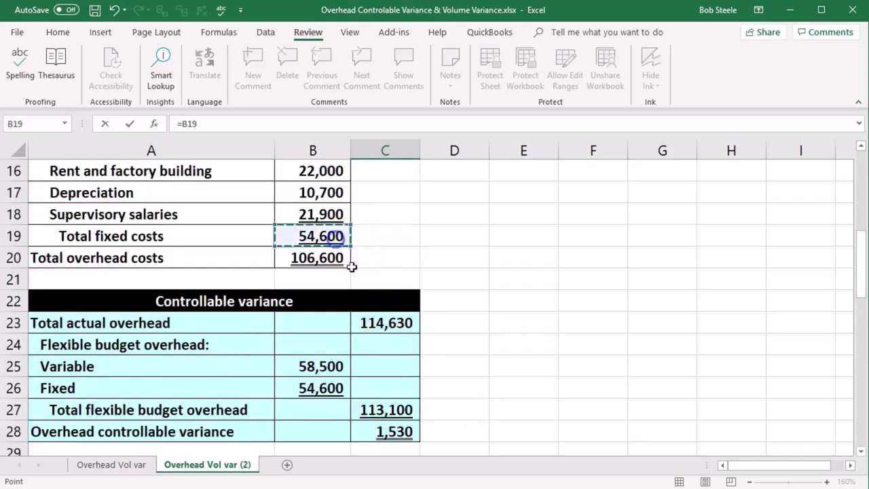
pyautogui.scroll(3, 351, 266)
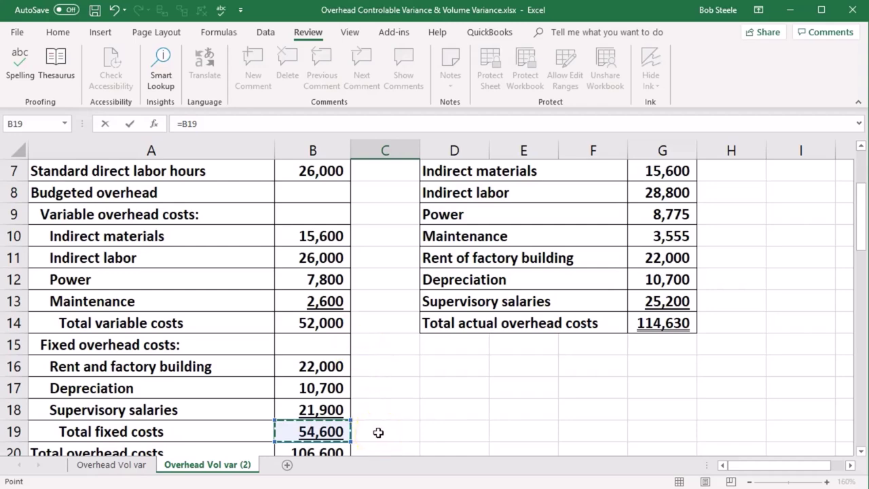
pyautogui.press('Return')
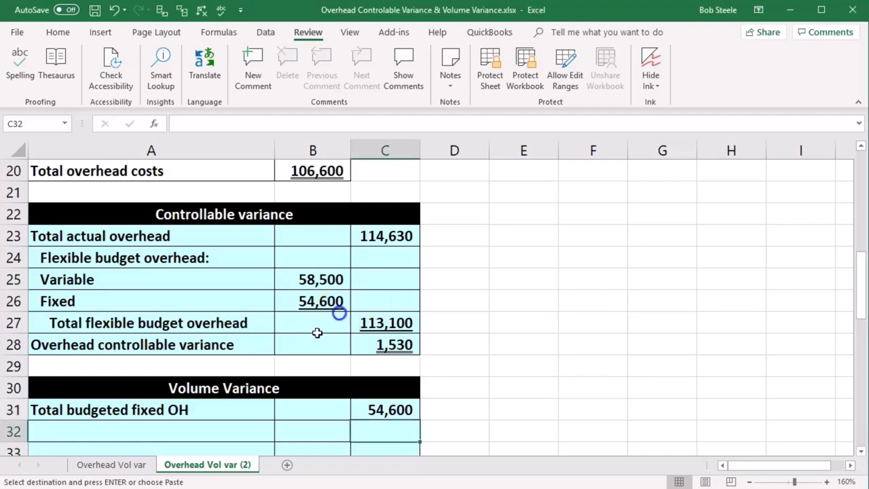
# Step: Copy the label "Total fixed overhead applied:" into cell A32
pyautogui.scroll(-1, 339, 311)
pyautogui.click(220, 362)
pyautogui.hotkey('ctrl', 'v')
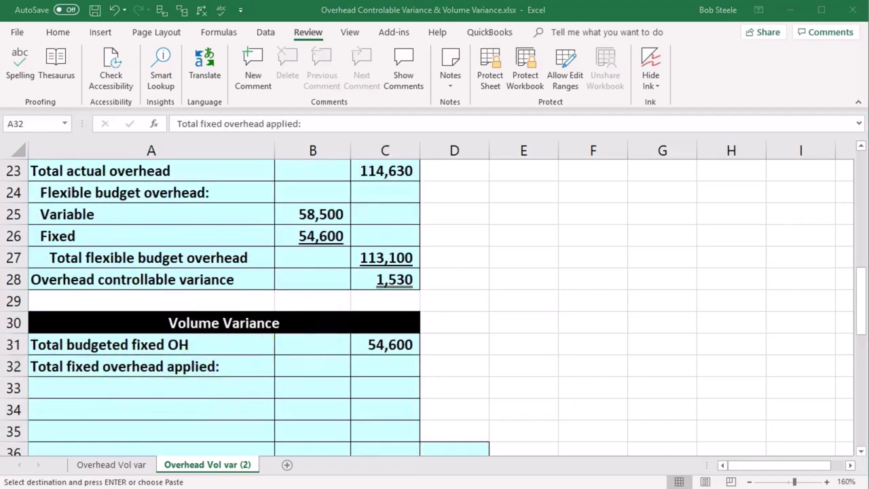
# Step: Label A33 "Variable overhead rate per DL hour" with a rate of 2.10 in B33, and label A34 "Standard number of DL hour"
pyautogui.click(141, 382)
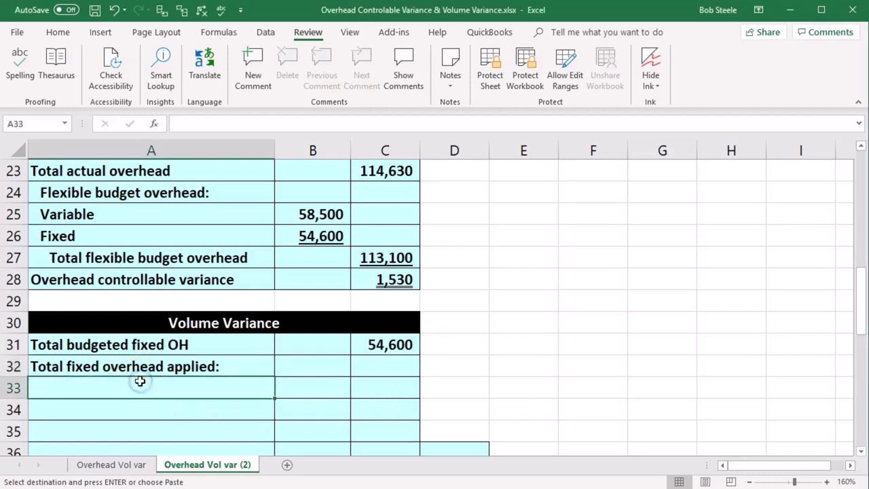
pyautogui.hotkey('ctrl', 'v')
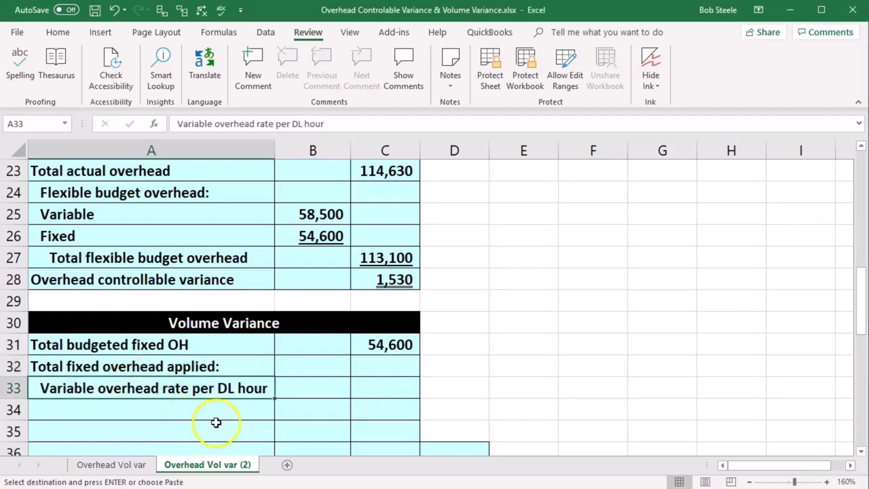
pyautogui.click(319, 394)
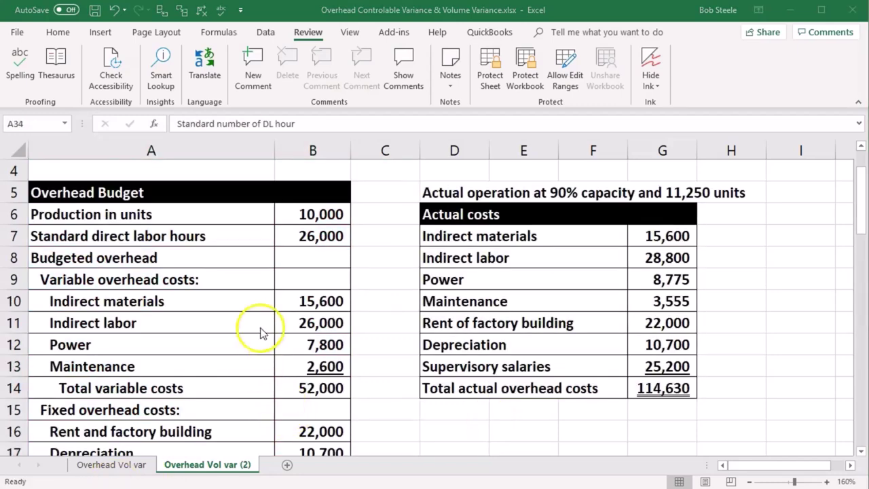
# Step: Switch to Calculator, divide the total fixed costs of 54,600 by the 26,000 standard direct labor hours, and return to the Volume Variance block
pyautogui.scroll(-2, 259, 339)
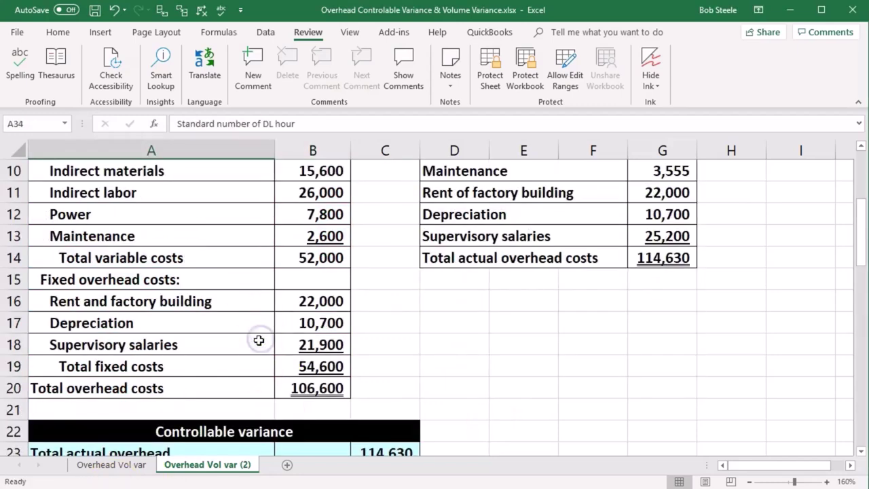
pyautogui.click(309, 367)
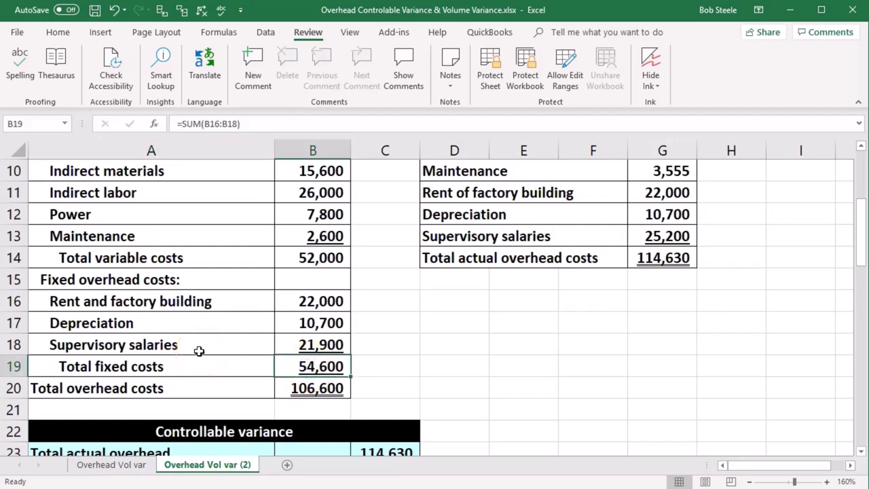
pyautogui.press('XF86Calculator')
pyautogui.click(519, 329)
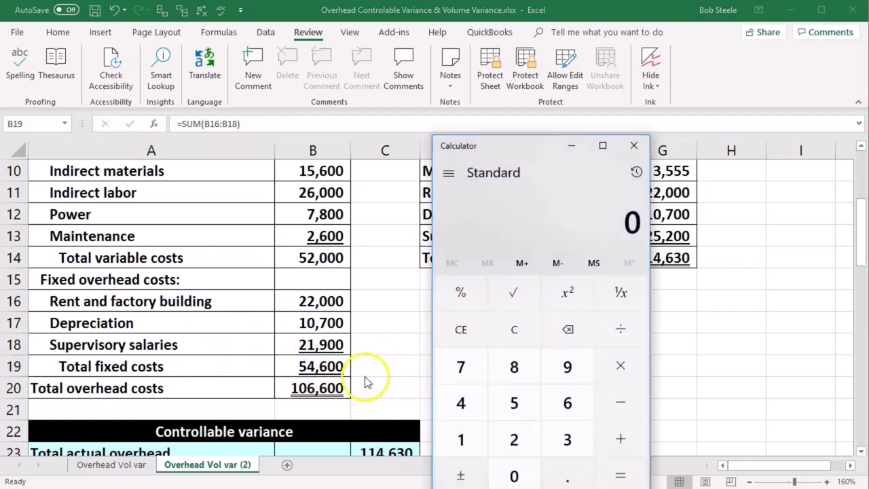
pyautogui.write('54600')
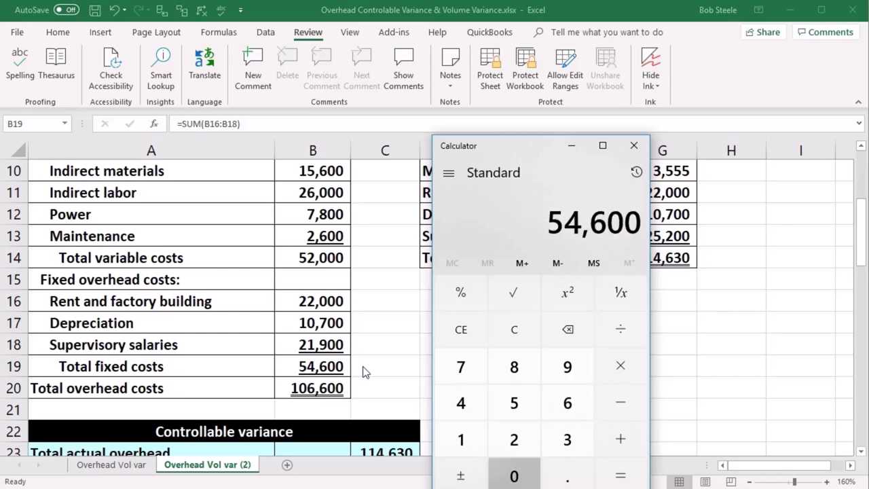
pyautogui.press('/')
pyautogui.scroll(1, 367, 372)
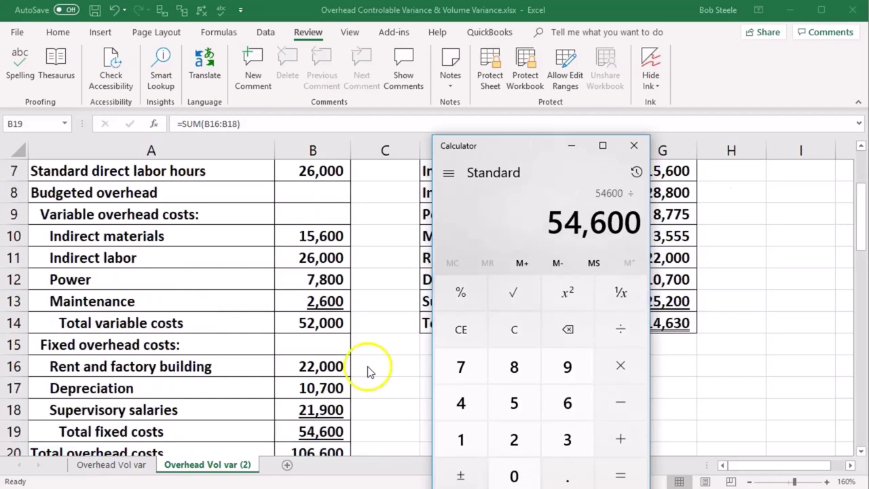
pyautogui.scroll(1, 367, 372)
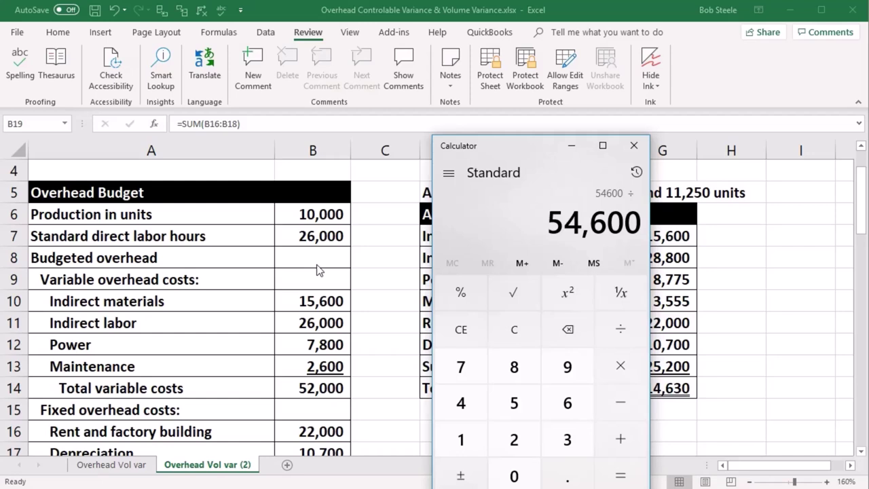
pyautogui.write('26000')
pyautogui.press('Return')
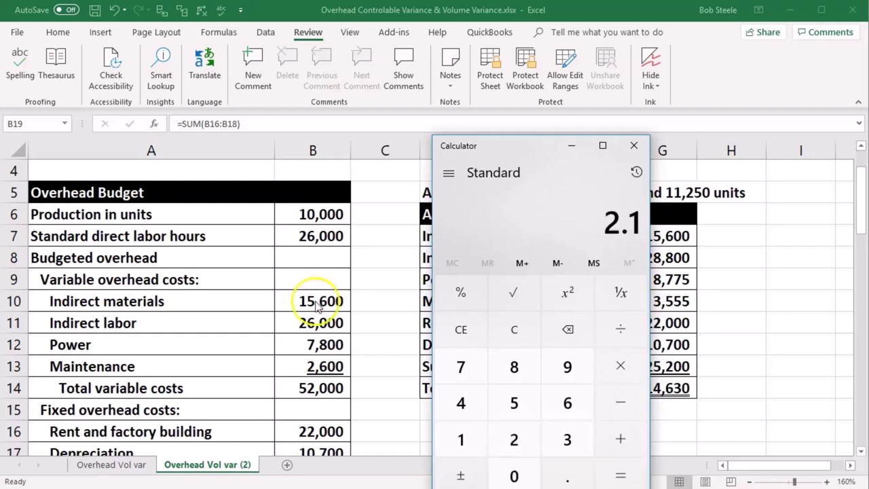
pyautogui.click(632, 154)
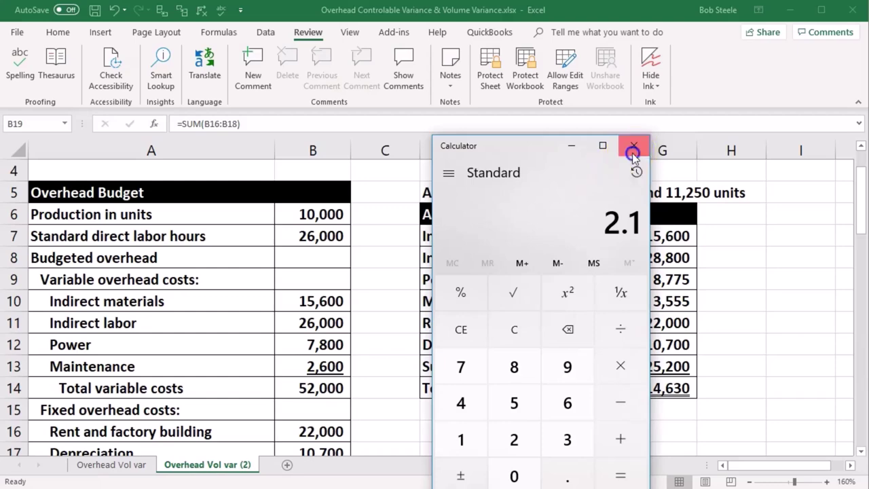
pyautogui.click(398, 343)
pyautogui.scroll(-7, 398, 337)
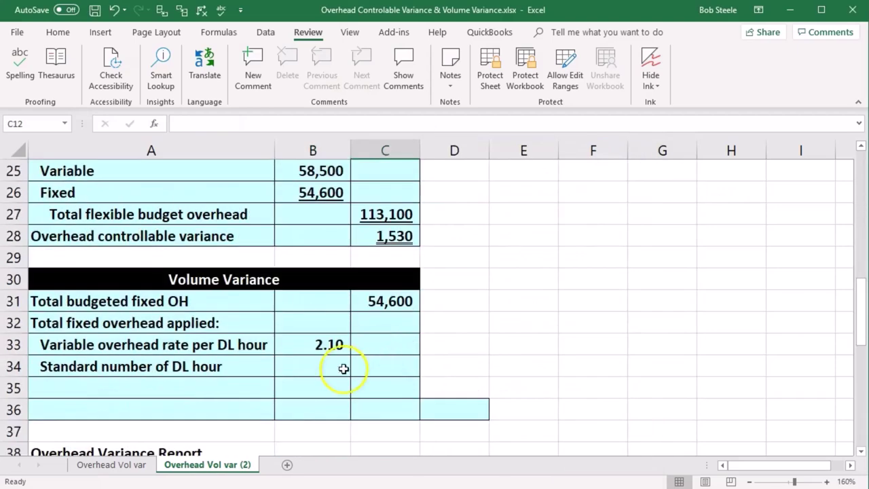
# Step: Replace the overhead rate per DL hour in B33 with the formula =B19/B7, total fixed costs over standard direct labor hours
pyautogui.click(321, 344)
pyautogui.press('Delete')
pyautogui.write('=')
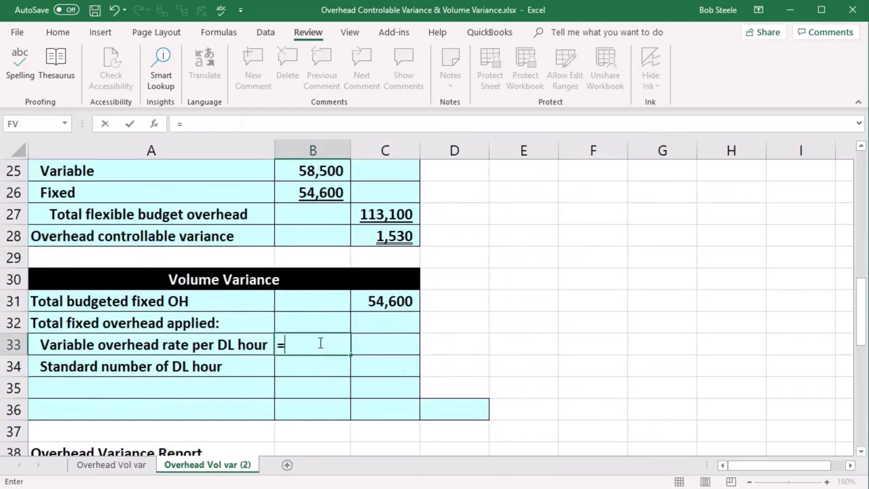
pyautogui.scroll(7, 321, 343)
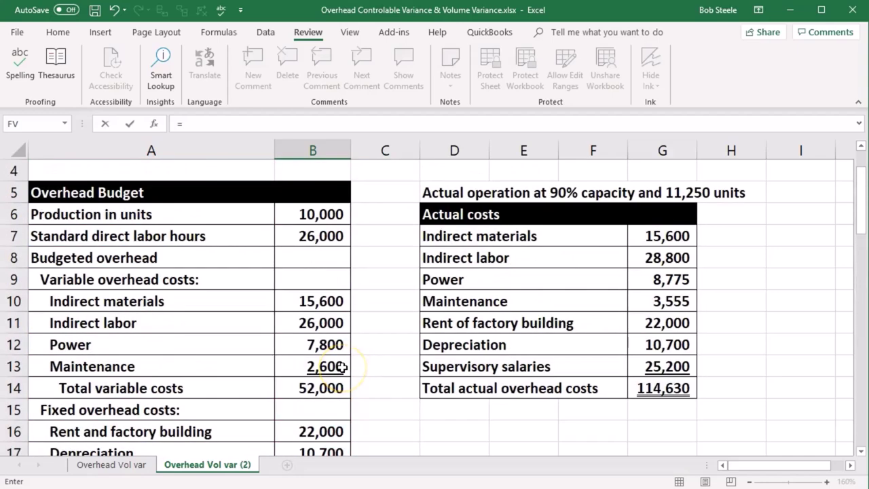
pyautogui.scroll(-2, 343, 414)
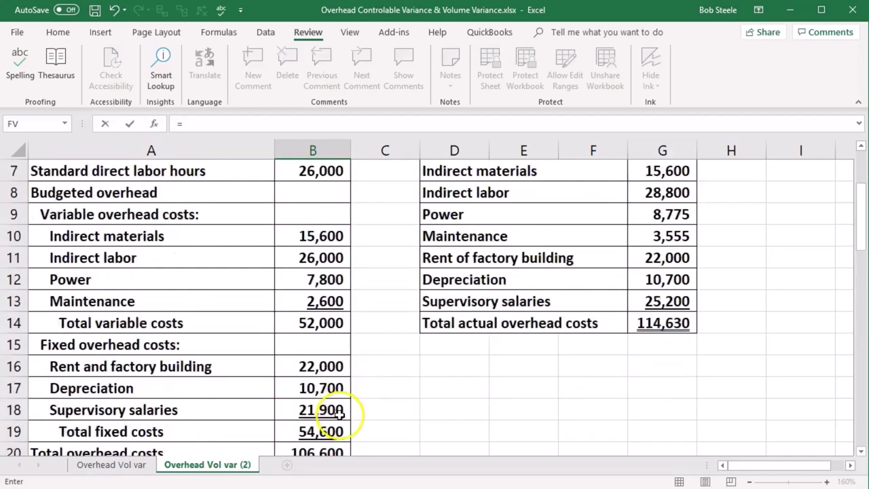
pyautogui.click(324, 366)
pyautogui.write('/')
pyautogui.scroll(3, 390, 366)
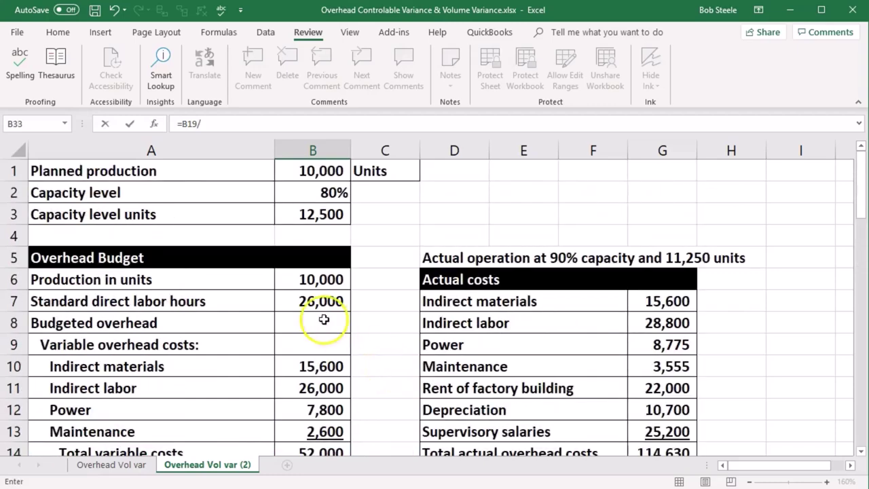
pyautogui.click(313, 304)
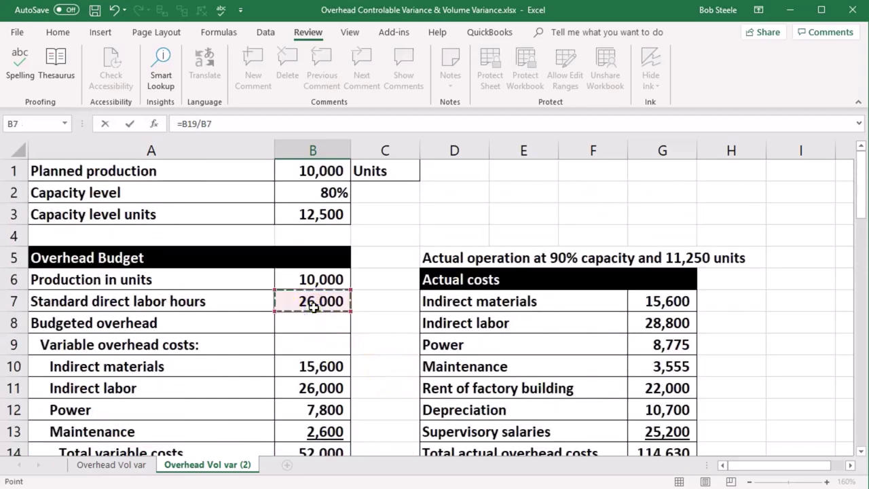
pyautogui.press('Return')
pyautogui.scroll(-1, 313, 307)
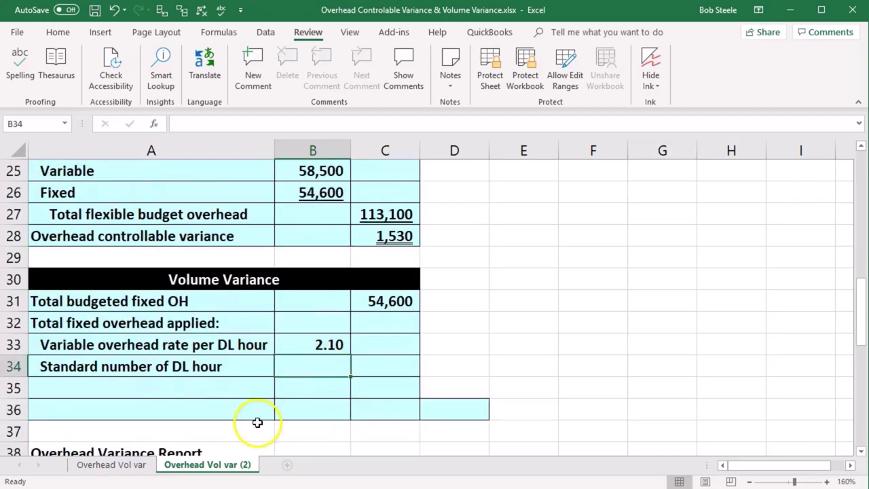
# Step: Switch to Calculator, divide the 26,000 standard labor hours by 10,000 units and multiply by 11,250 units, then close it
pyautogui.scroll(2, 395, 416)
pyautogui.scroll(5, 397, 417)
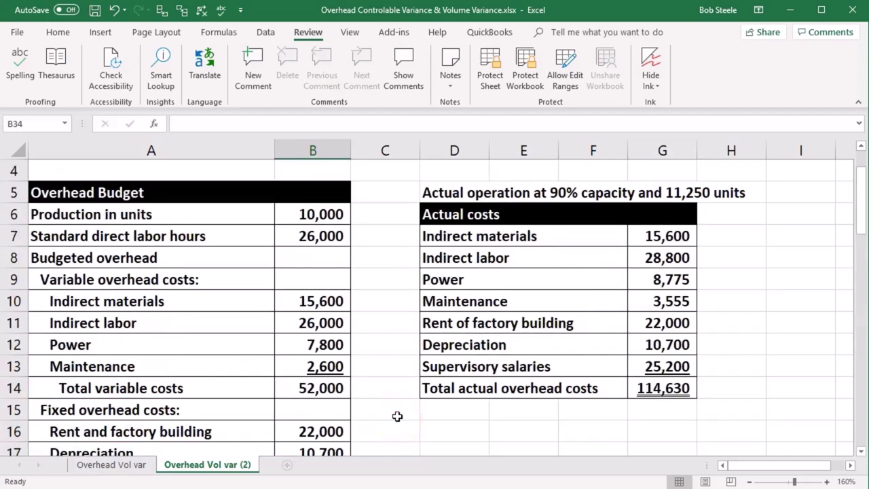
pyautogui.click(318, 239)
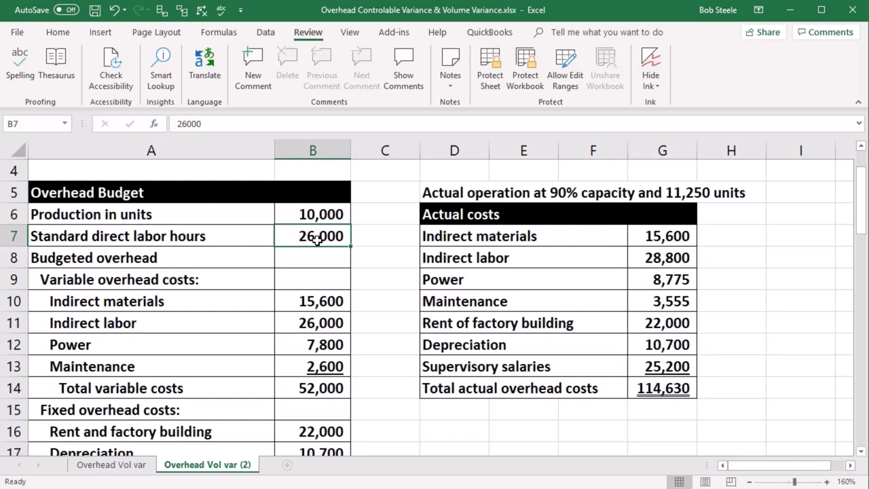
pyautogui.click(354, 221)
pyautogui.press('XF86Calculator')
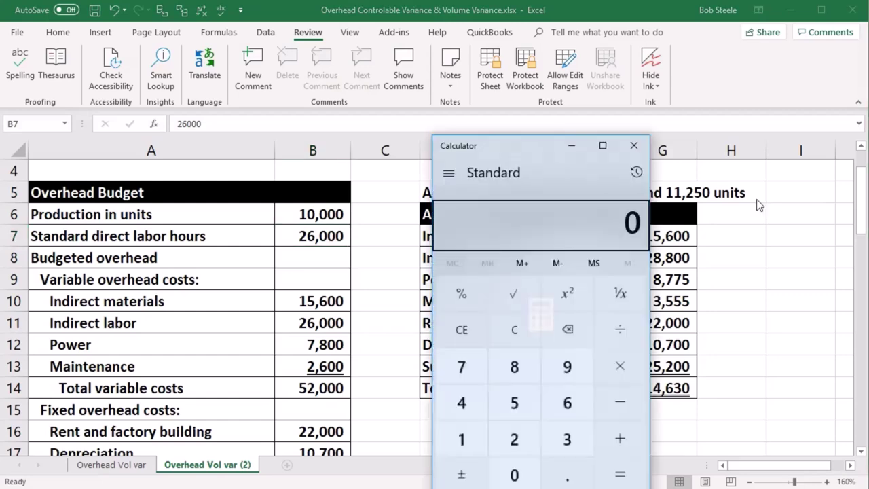
pyautogui.moveTo(531, 161); pyautogui.dragTo(540, 245)
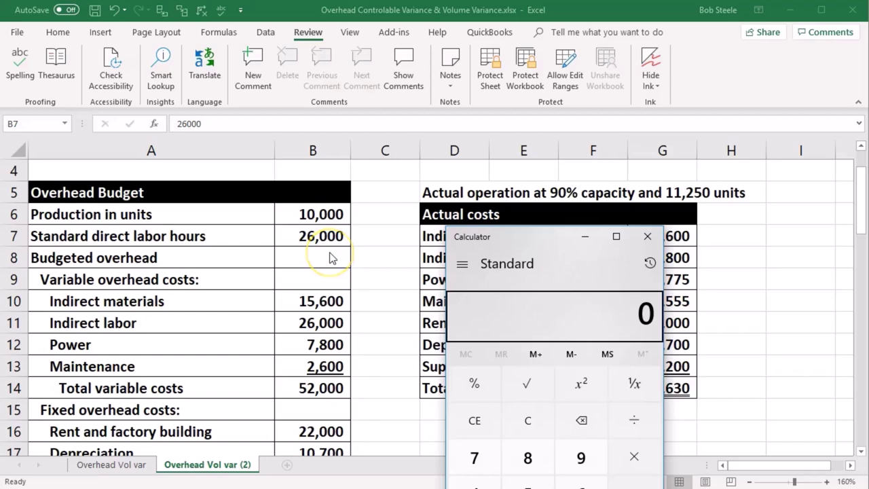
pyautogui.write('26000')
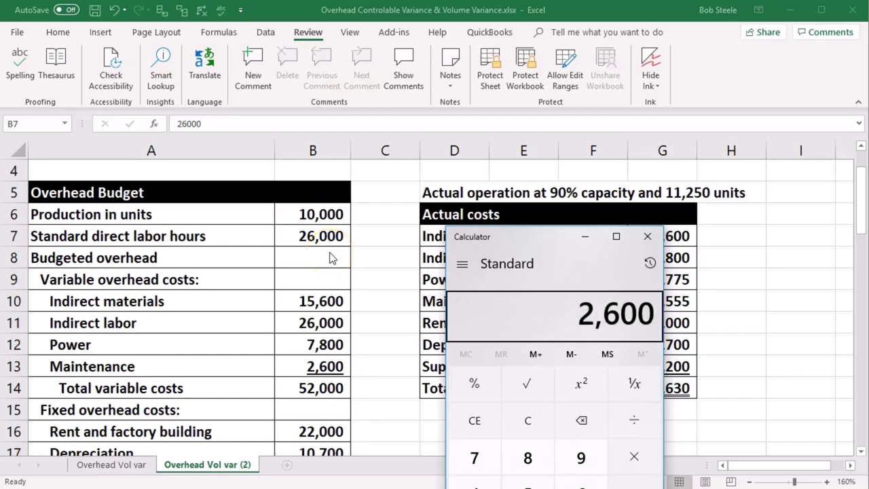
pyautogui.write('10000')
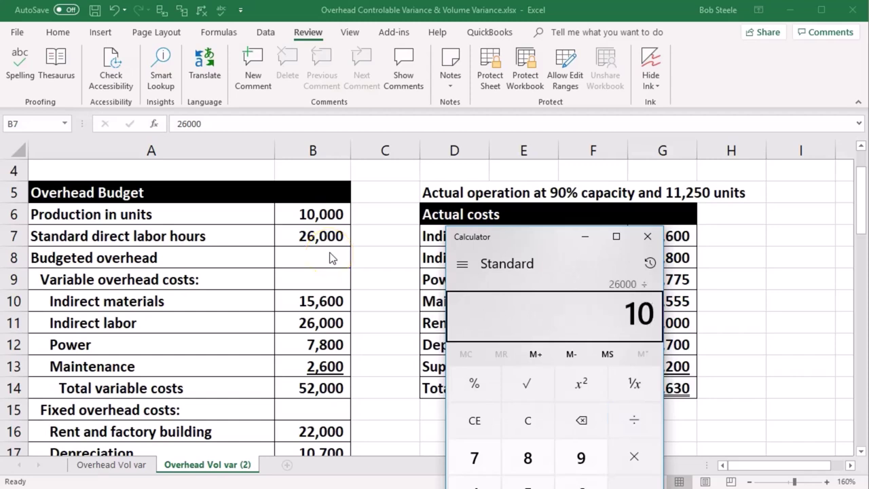
pyautogui.press('Return')
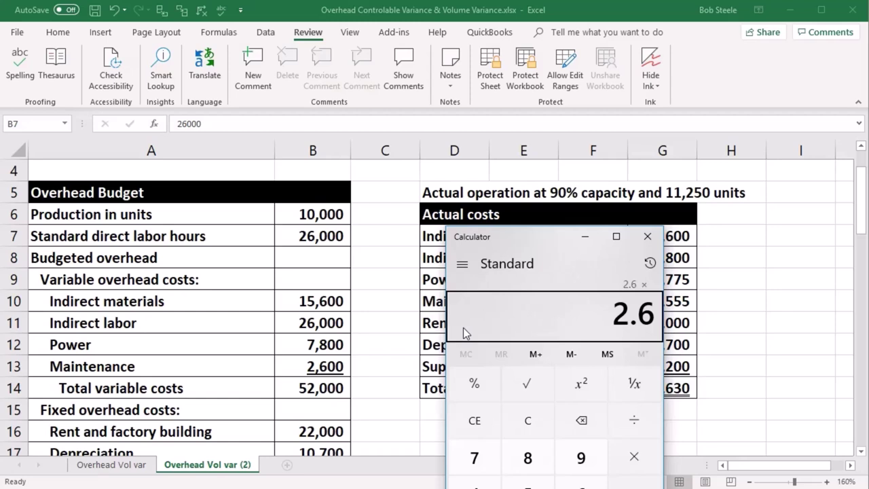
pyautogui.write('11250')
pyautogui.press('Return')
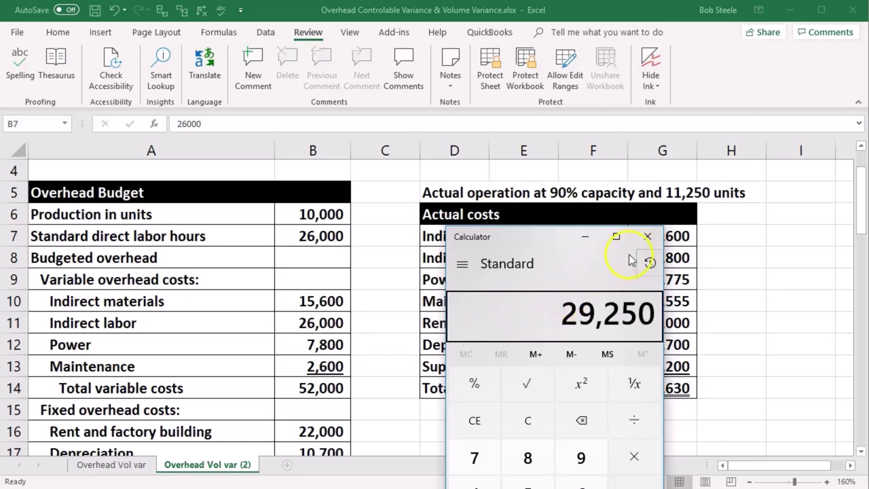
pyautogui.click(648, 238)
pyautogui.click(448, 325)
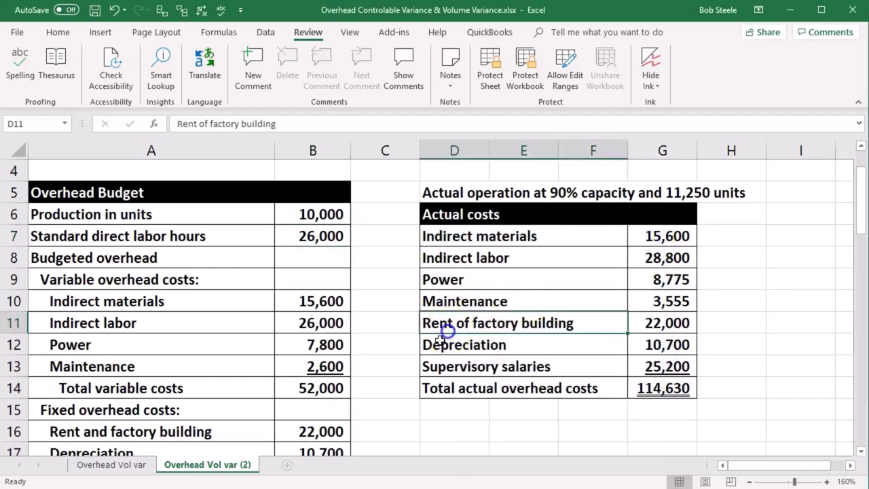
# Step: Enter the formula =B7/B6*11250 in B34 for the standard number of DL hours and recheck it
pyautogui.scroll(-7, 442, 354)
pyautogui.click(333, 363)
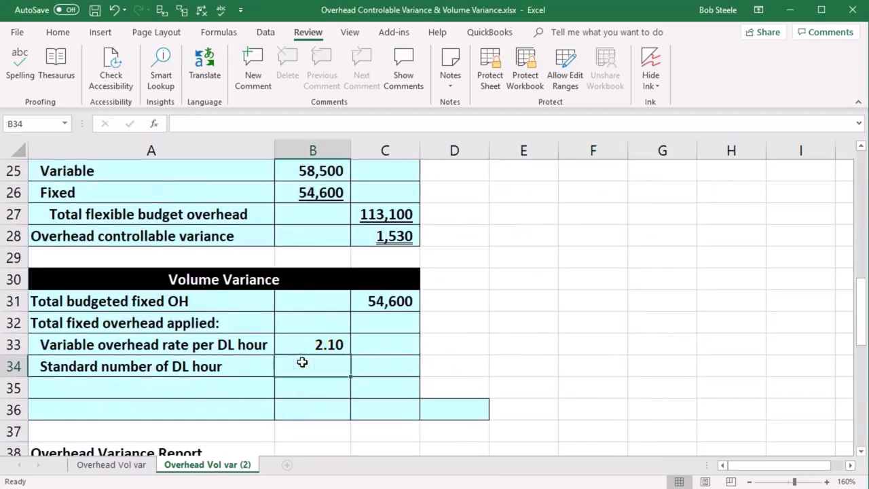
pyautogui.write('=')
pyautogui.scroll(8, 303, 363)
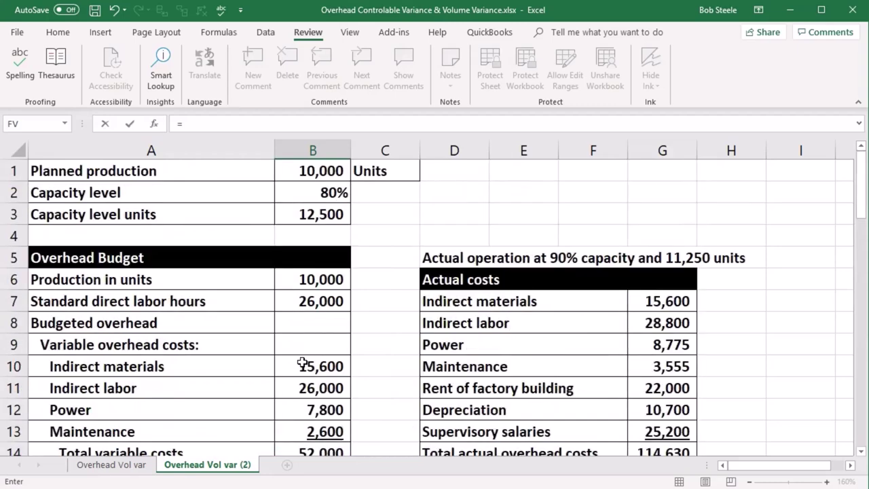
pyautogui.click(317, 305)
pyautogui.write('/')
pyautogui.click(314, 280)
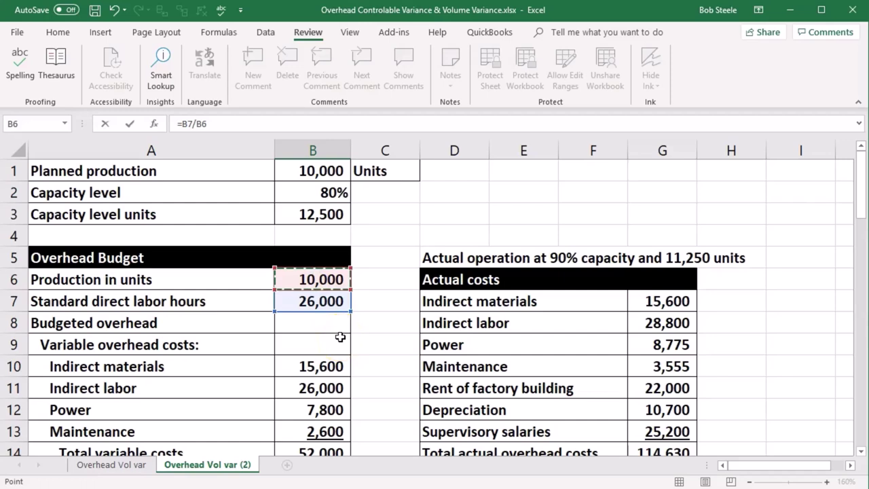
pyautogui.write('*')
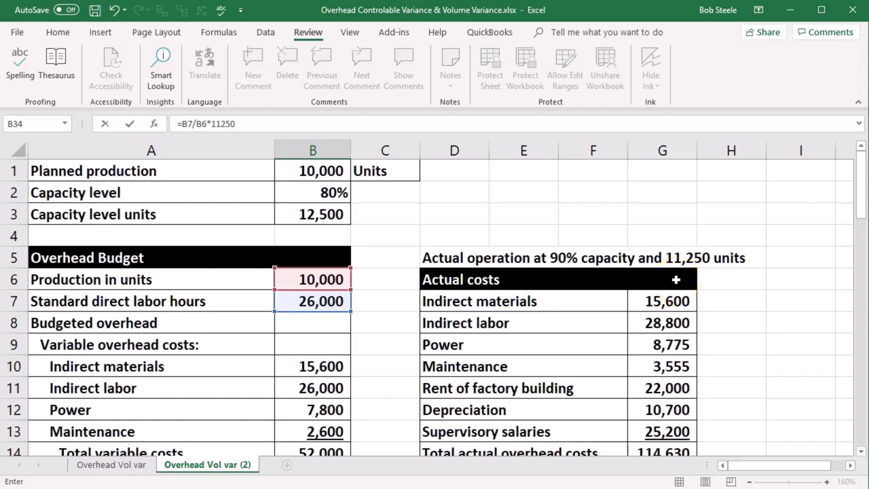
pyautogui.press('Return')
pyautogui.scroll(-1, 676, 279)
pyautogui.doubleClick(322, 344)
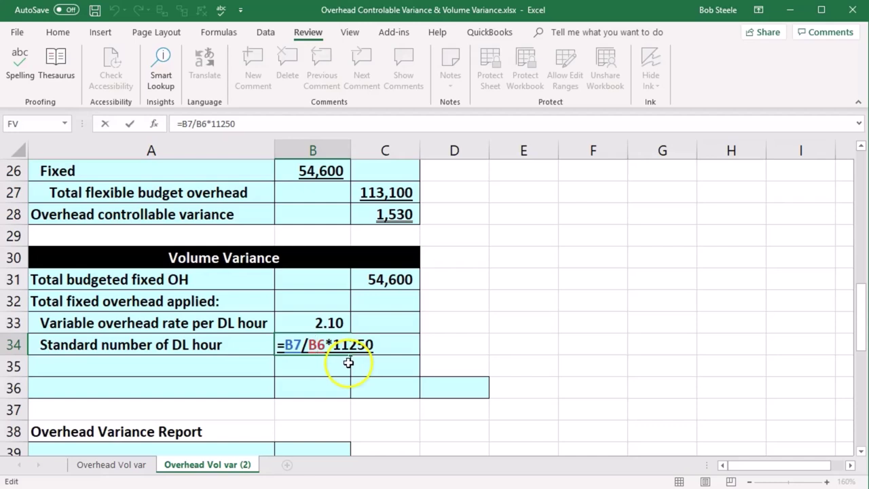
pyautogui.press('Return')
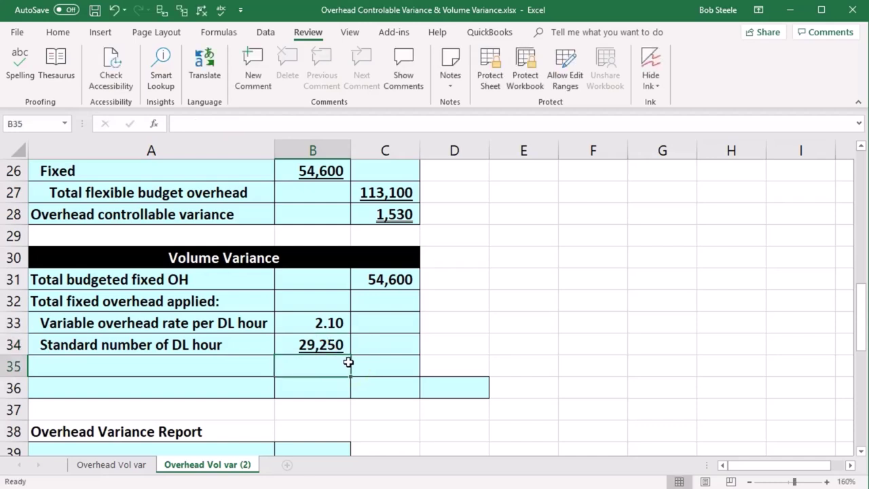
# Step: Copy the label "Total fixed overhead applied" into cell A35 of the Volume Variance block
pyautogui.hotkey('ctrl', 'c')
pyautogui.click(283, 374)
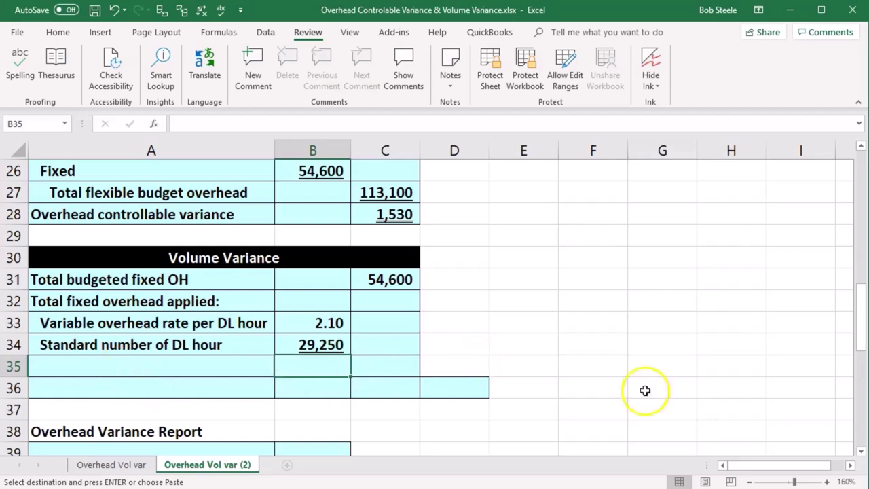
pyautogui.scroll(-1, 485, 360)
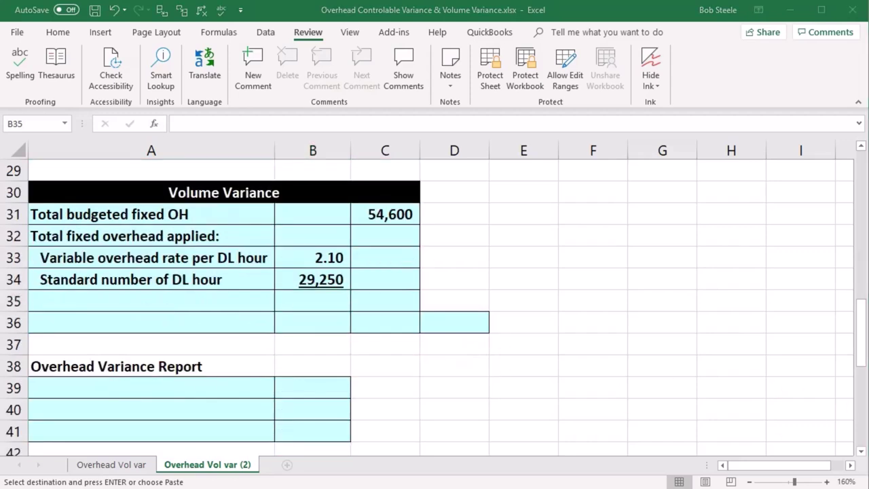
pyautogui.click(136, 289)
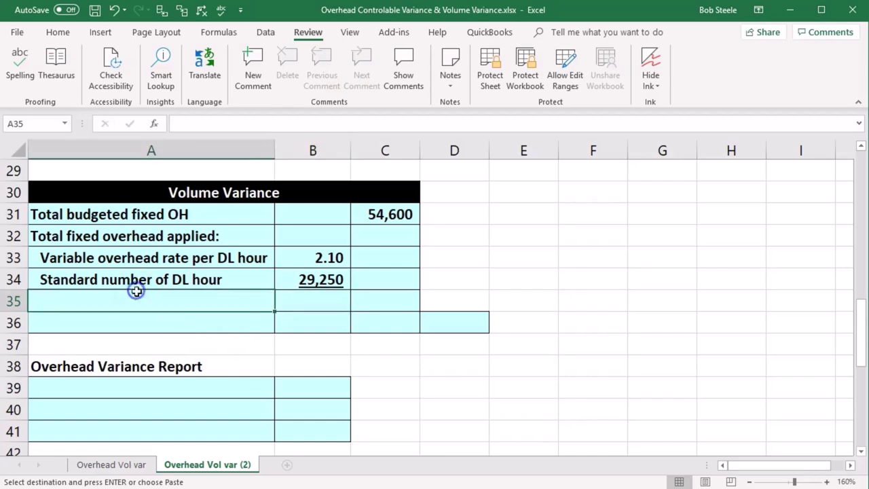
pyautogui.hotkey('ctrl', 'v')
# Step: Enter the formula =B33*B34 in C35 for the total fixed overhead applied
pyautogui.click(374, 296)
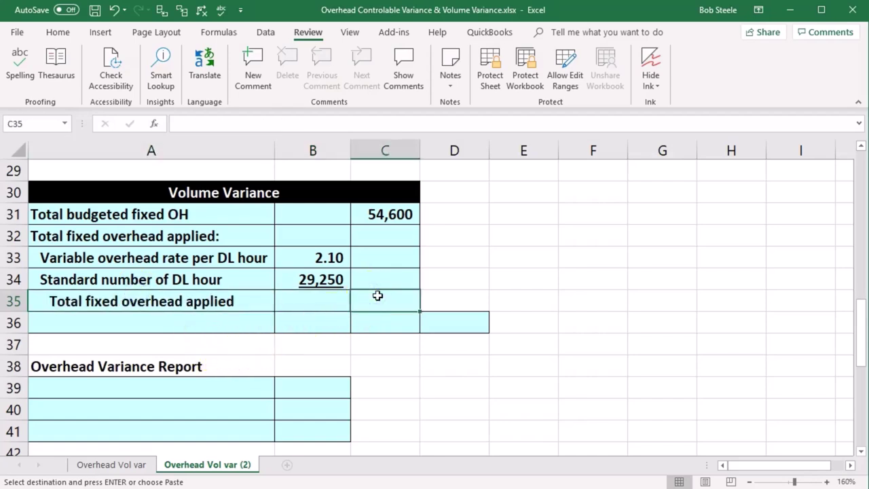
pyautogui.write('=')
pyautogui.click(315, 256)
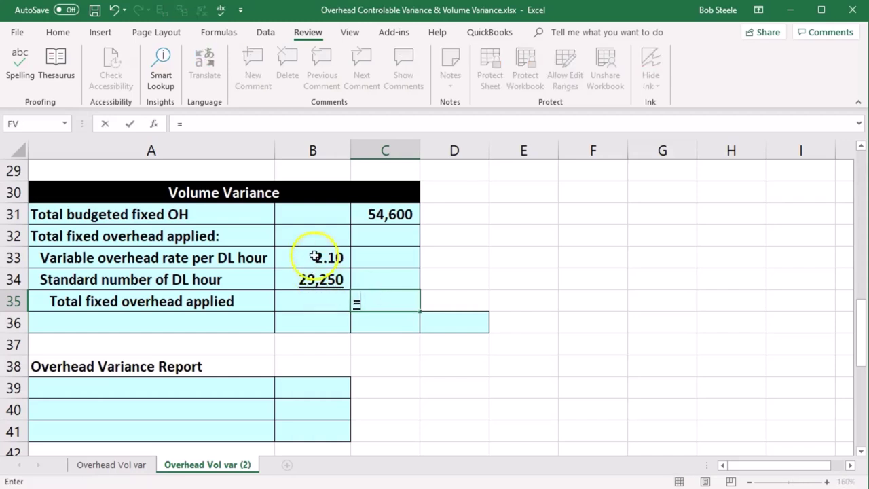
pyautogui.write('*')
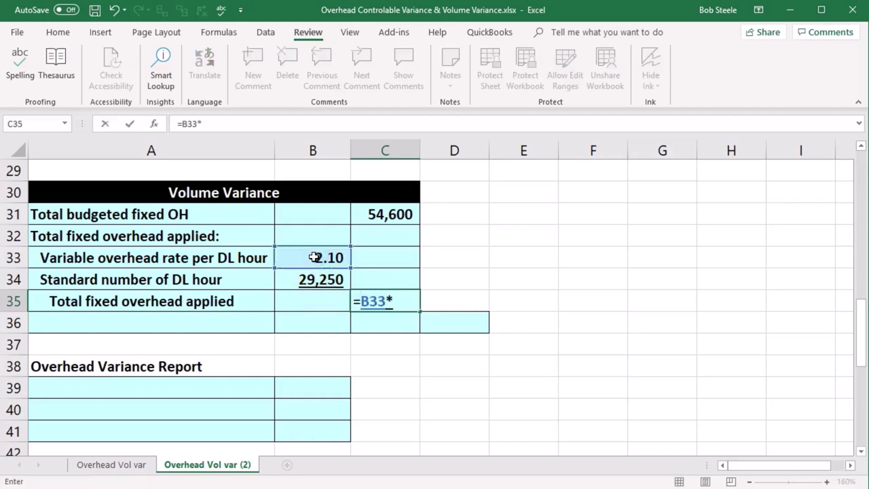
pyautogui.click(309, 278)
pyautogui.press('Return')
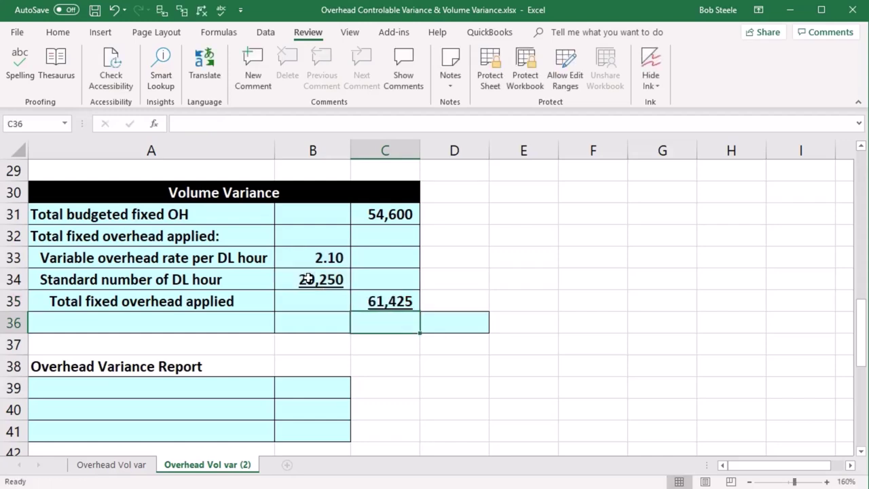
# Step: Enter the formula =C35-C31 in C36 to get the variance between applied and budgeted fixed overhead
pyautogui.scroll(-1, 322, 297)
pyautogui.scroll(1, 442, 355)
pyautogui.click(388, 325)
pyautogui.write('=')
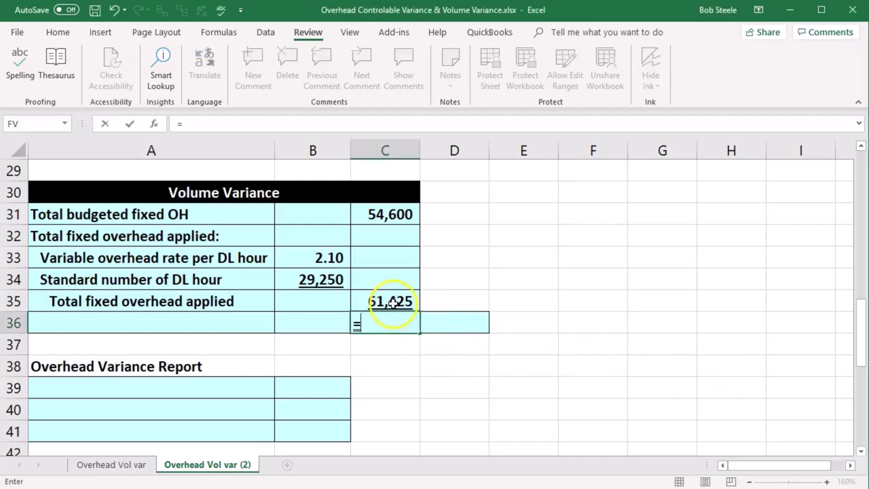
pyautogui.click(393, 301)
pyautogui.write('-')
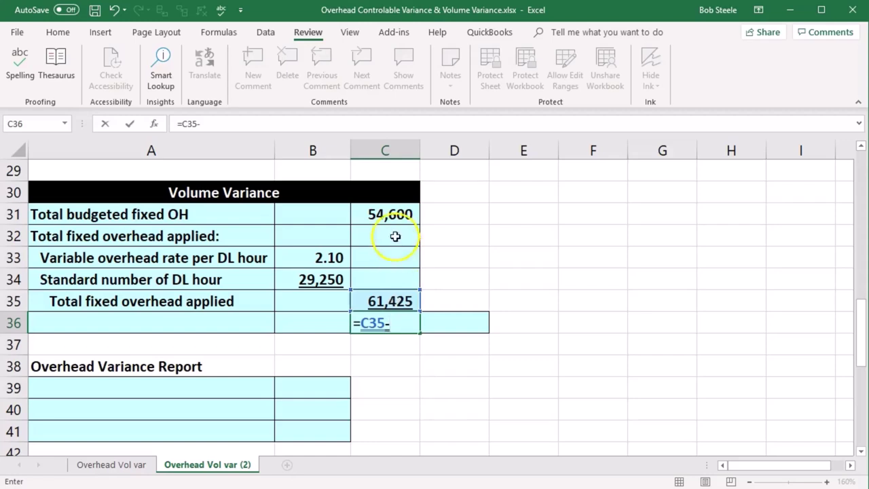
pyautogui.click(389, 213)
pyautogui.press('Return')
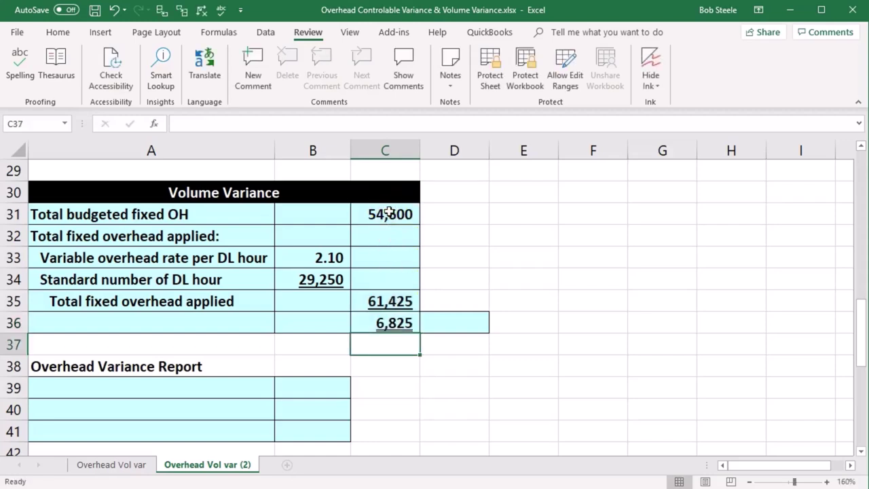
# Step: Review the formulas behind the budgeted fixed overhead, the fixed overhead applied, the rate per DL hour and the volume variance
pyautogui.scroll(1, 380, 252)
pyautogui.click(392, 262)
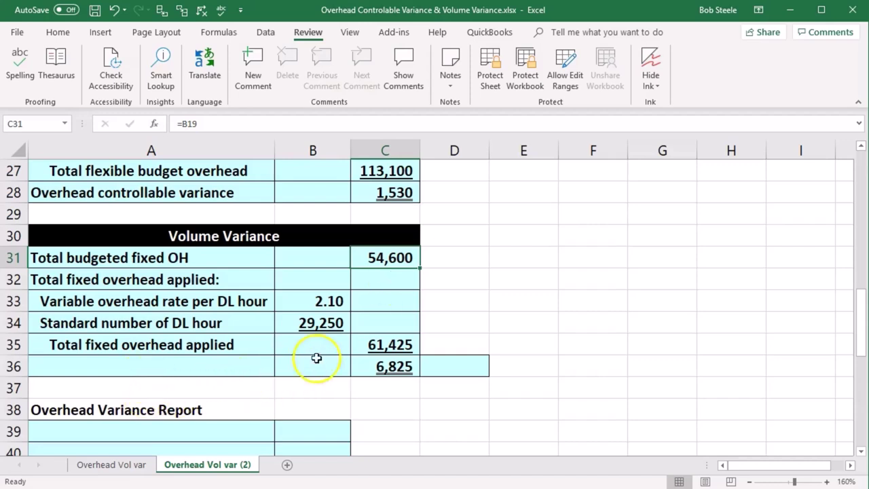
pyautogui.click(374, 345)
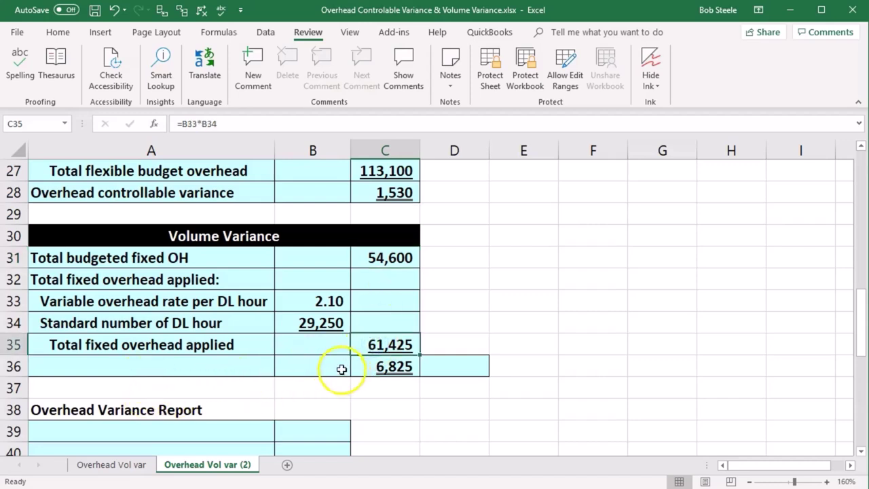
pyautogui.click(329, 301)
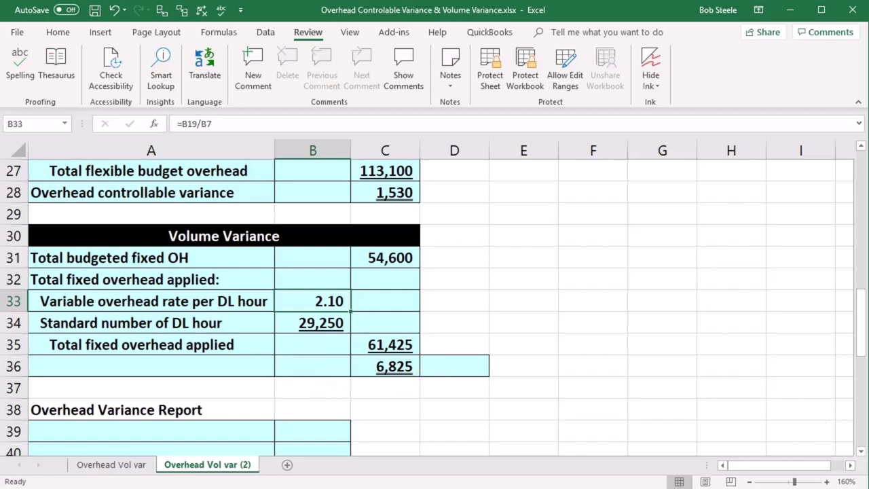
pyautogui.click(401, 368)
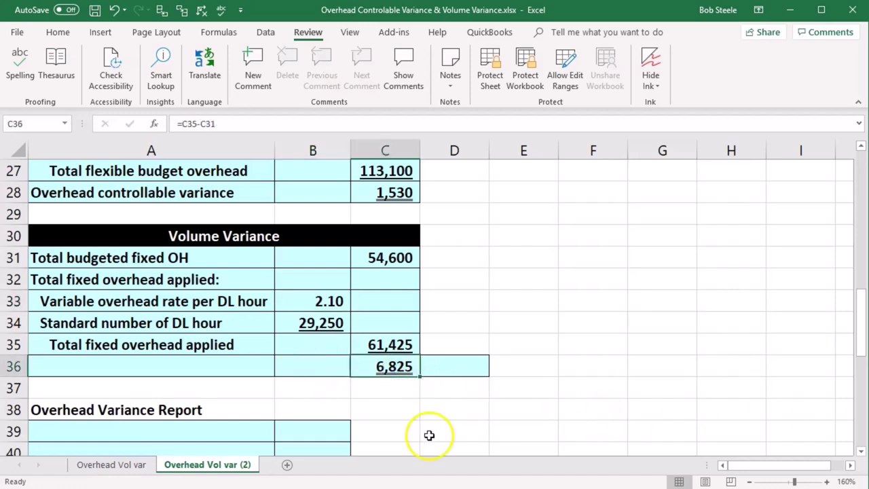
# Step: Add the label "Volume Variance" in cell A36 of the Volume Variance block
pyautogui.doubleClick(402, 368)
pyautogui.press('Return')
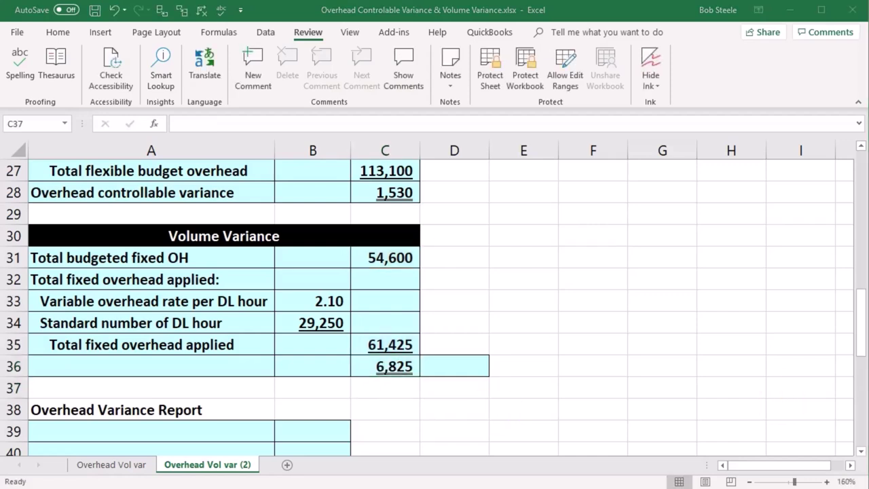
pyautogui.hotkey('ctrl', 'c')
pyautogui.click(156, 360)
pyautogui.hotkey('ctrl', 'v')
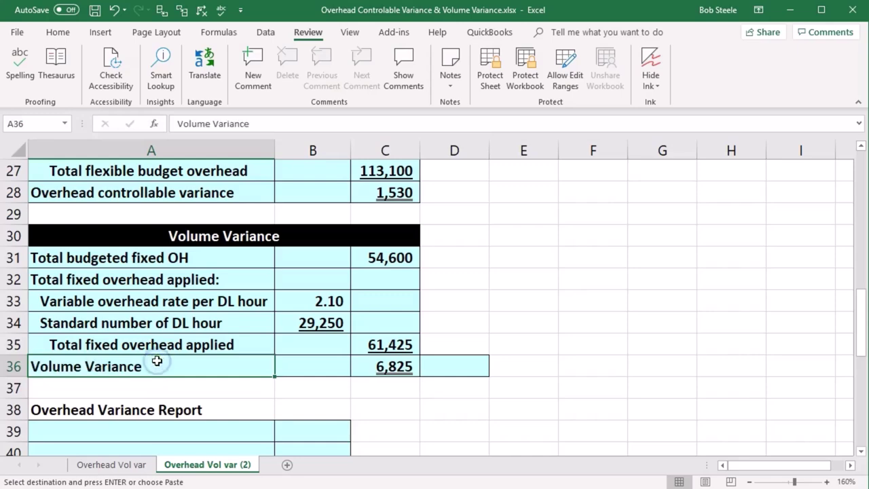
pyautogui.press('Escape')
# Step: Check the volume variance against planned and actual production, and mark it as favorable by entering F in D36
pyautogui.scroll(4, 285, 413)
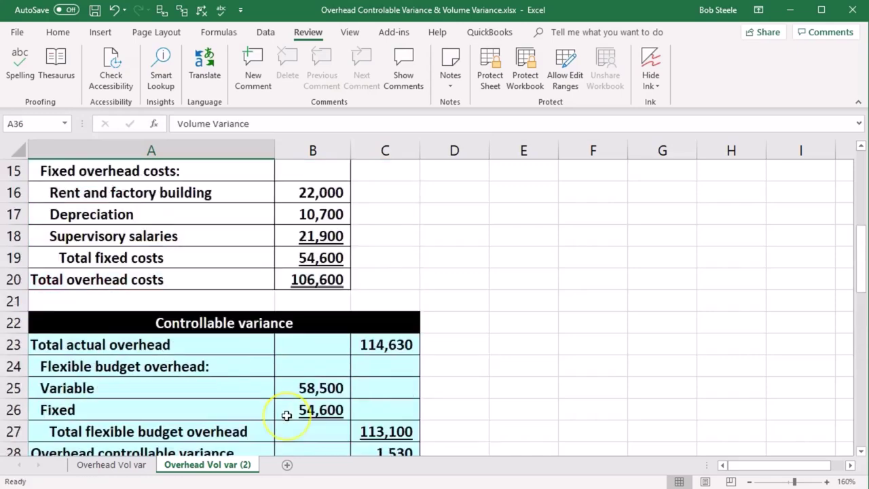
pyautogui.scroll(5, 287, 415)
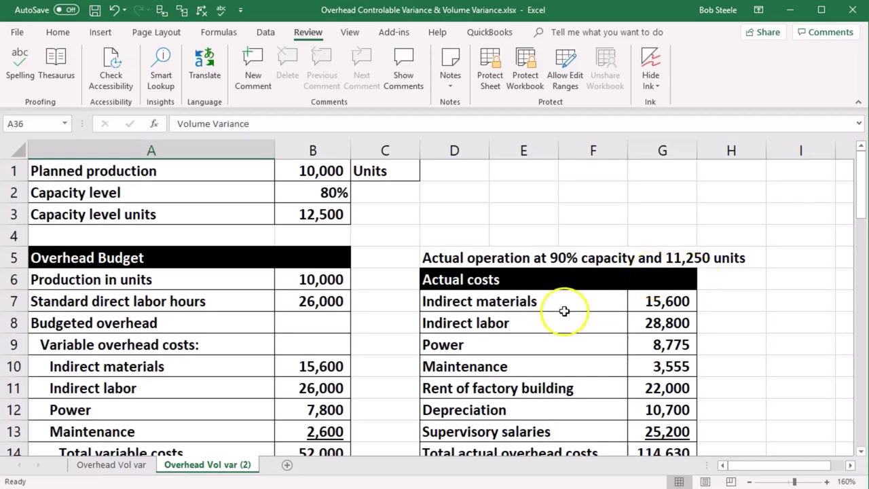
pyautogui.scroll(-3, 367, 345)
pyautogui.scroll(-6, 369, 344)
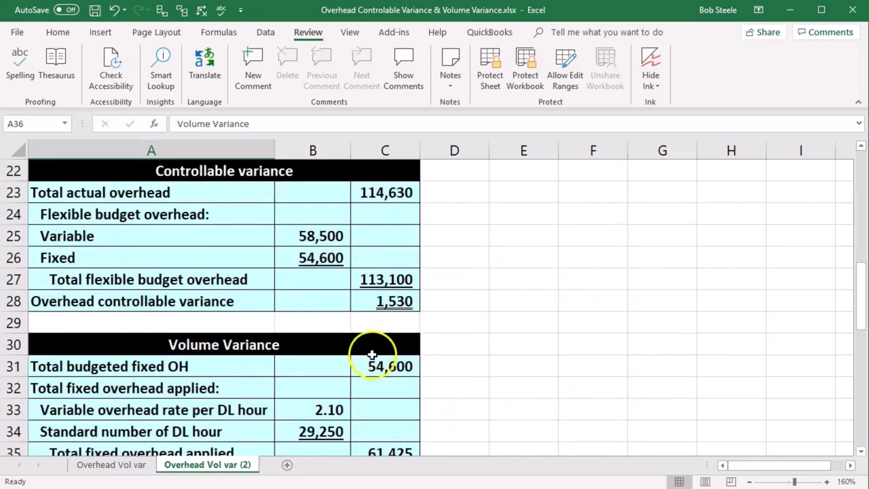
pyautogui.click(329, 288)
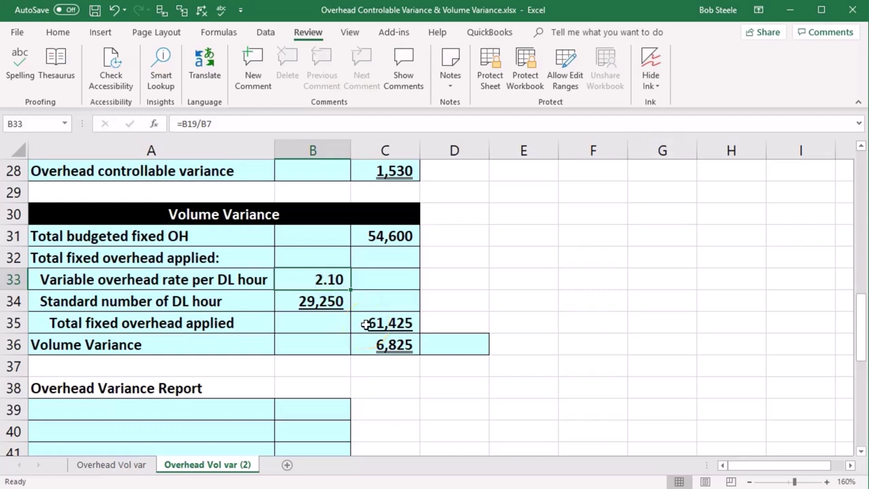
pyautogui.click(309, 360)
pyautogui.click(361, 349)
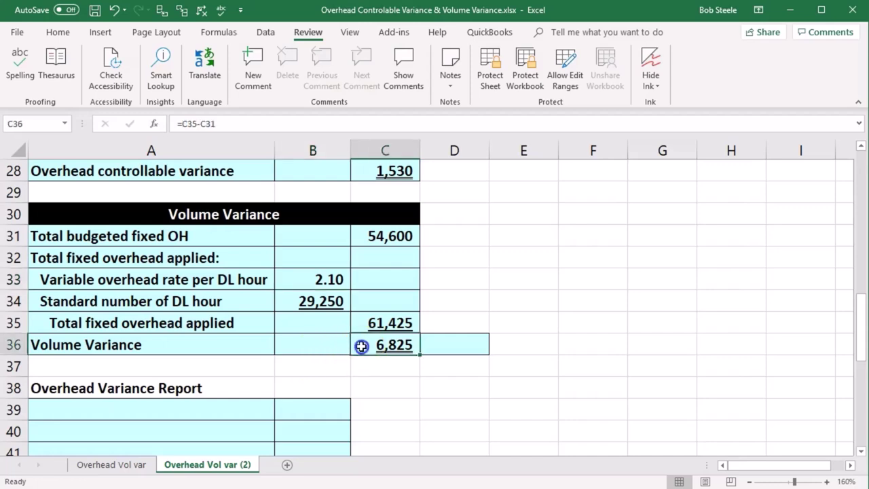
pyautogui.click(473, 351)
pyautogui.write('F')
pyautogui.press('Return')
pyautogui.click(453, 387)
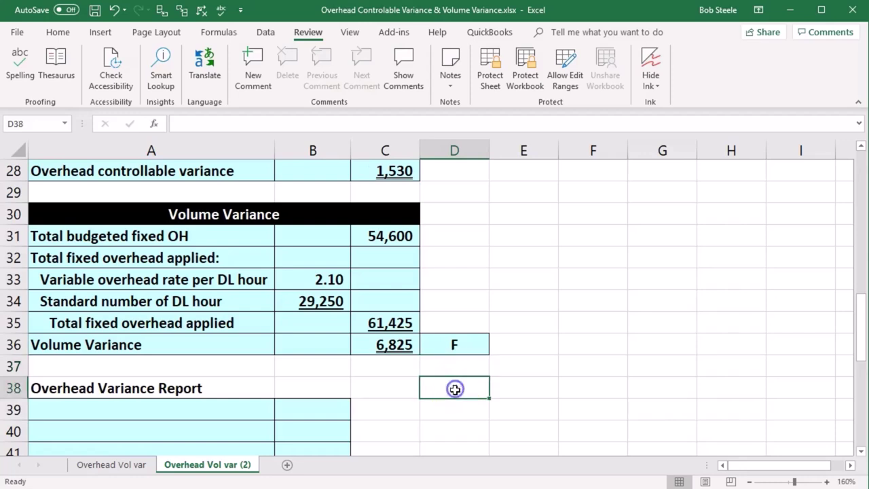
# Step: Paste the label "Expected Production Volume" into cell A39 of the Overhead Variance Report
pyautogui.scroll(-2, 453, 387)
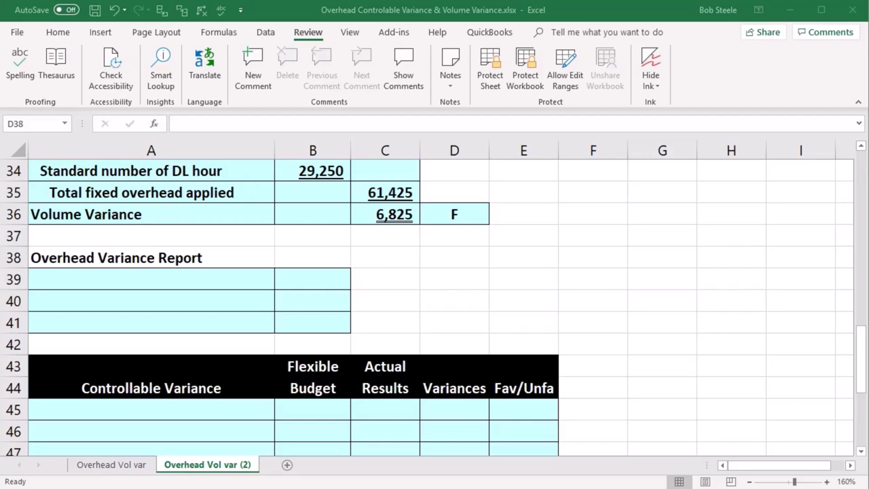
pyautogui.hotkey('ctrl', 'c')
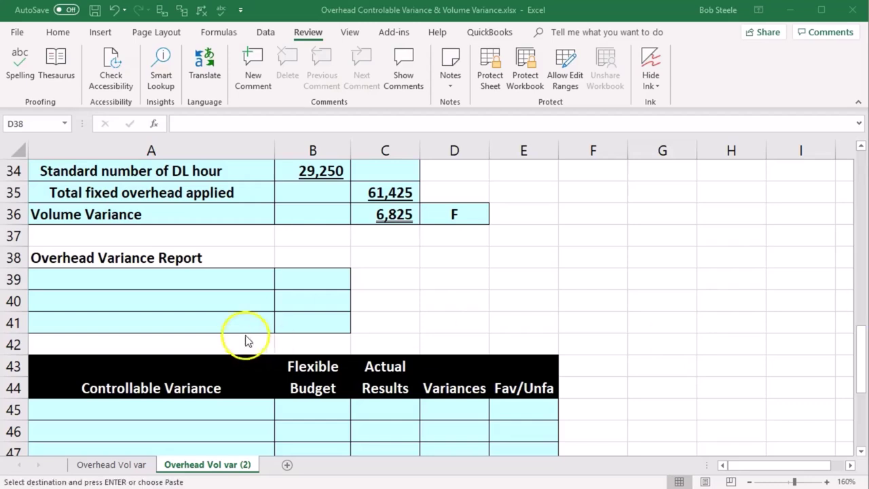
pyautogui.click(192, 282)
pyautogui.hotkey('ctrl', 'v')
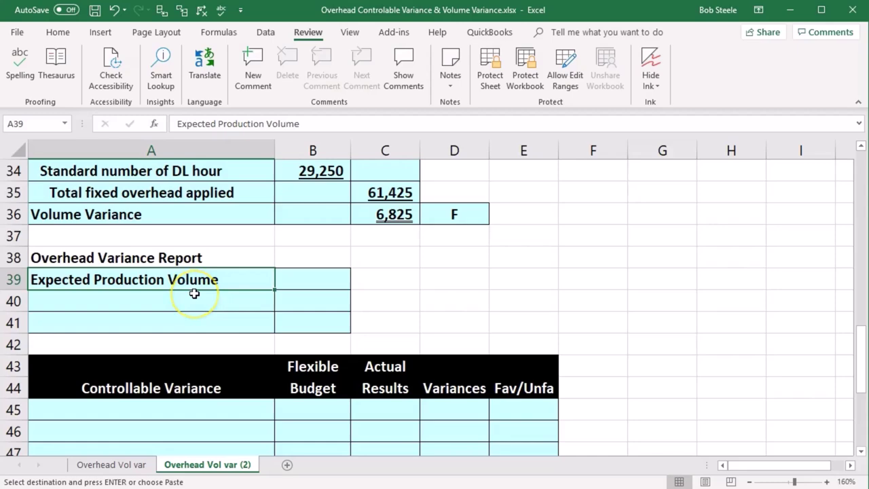
# Step: Link B39 to the capacity level in B2 with the formula =B2
pyautogui.press('Right')
pyautogui.press('Escape')
pyautogui.write('=')
pyautogui.scroll(7, 201, 284)
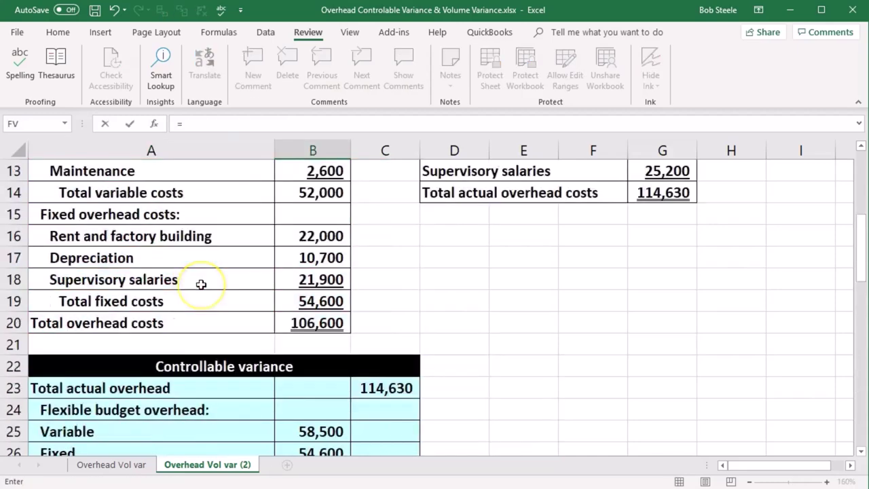
pyautogui.scroll(4, 201, 284)
pyautogui.click(307, 193)
pyautogui.press('Return')
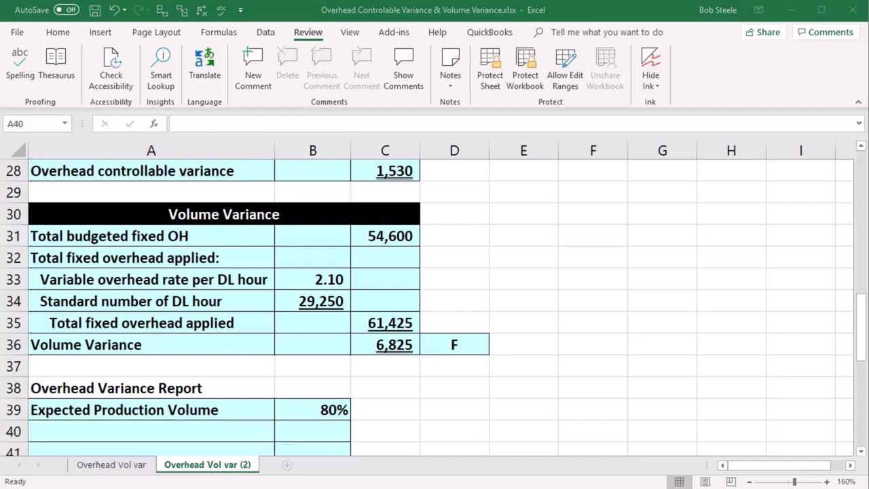
# Step: Add the label "Production level achieved" in A40 and enter 90% beside it in B40
pyautogui.hotkey('ctrl', 'c')
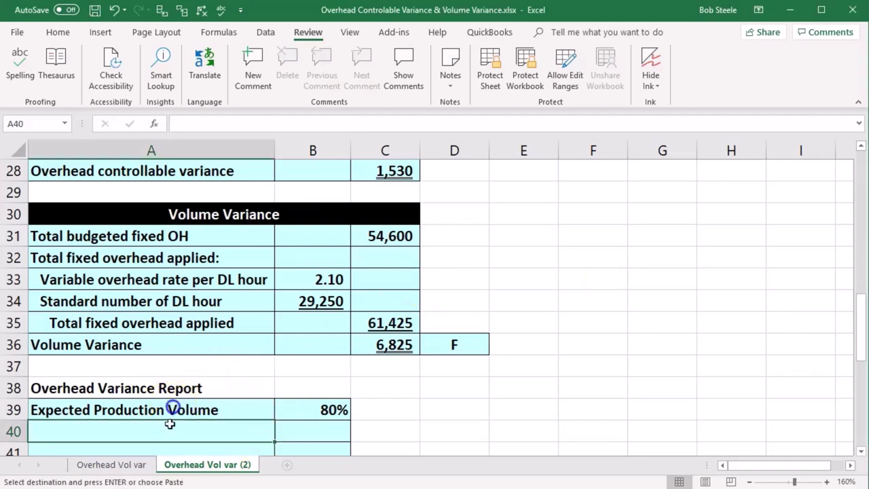
pyautogui.hotkey('ctrl', 'v')
pyautogui.press('Tab')
pyautogui.scroll(-1, 267, 371)
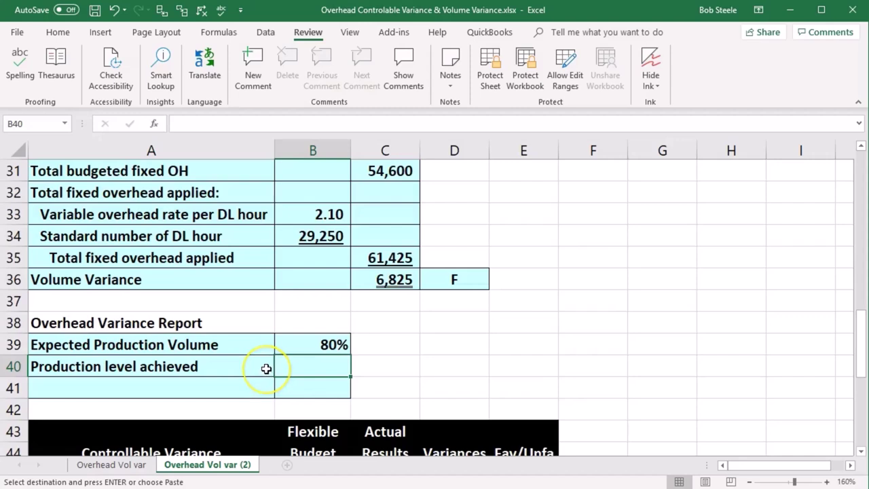
pyautogui.write('.9')
pyautogui.press('Return')
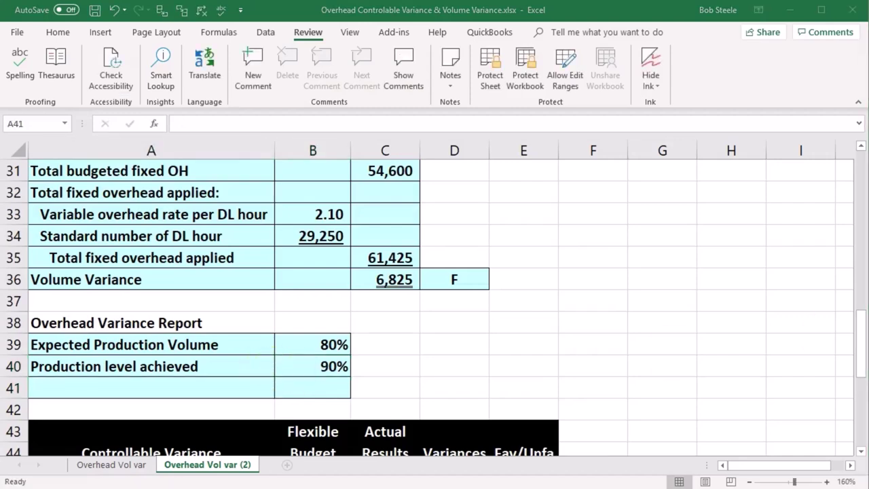
# Step: Add the label "Volume variance" in A41 and link B41 to the calculated variance with =C36
pyautogui.hotkey('ctrl', 'v')
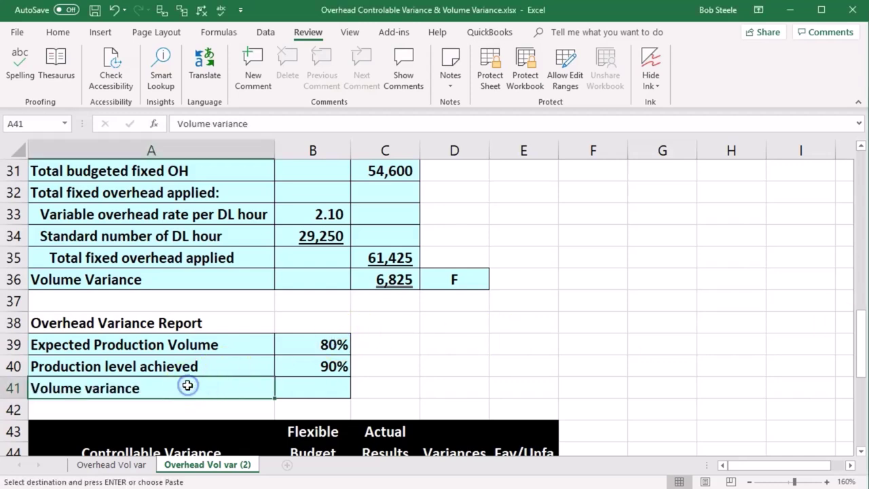
pyautogui.click(337, 392)
pyautogui.write('=')
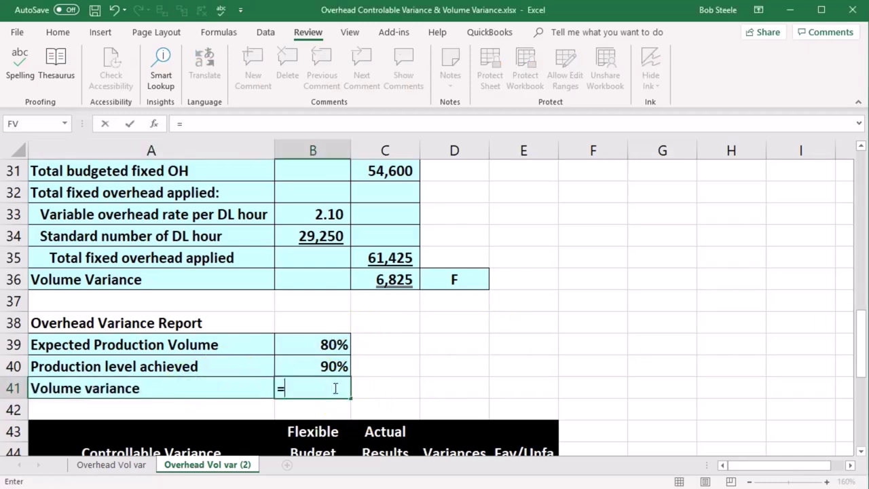
pyautogui.moveTo(359, 288); pyautogui.dragTo(381, 304)
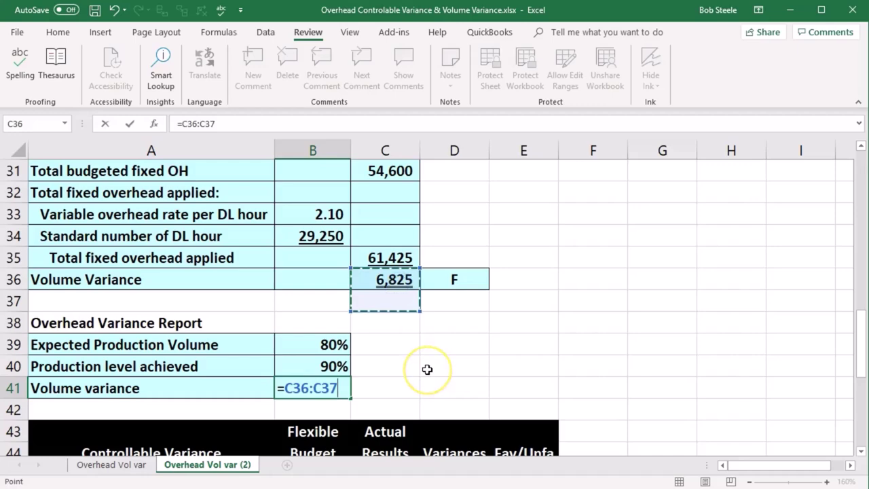
pyautogui.press('Down')
pyautogui.press('Up')
pyautogui.press('Return')
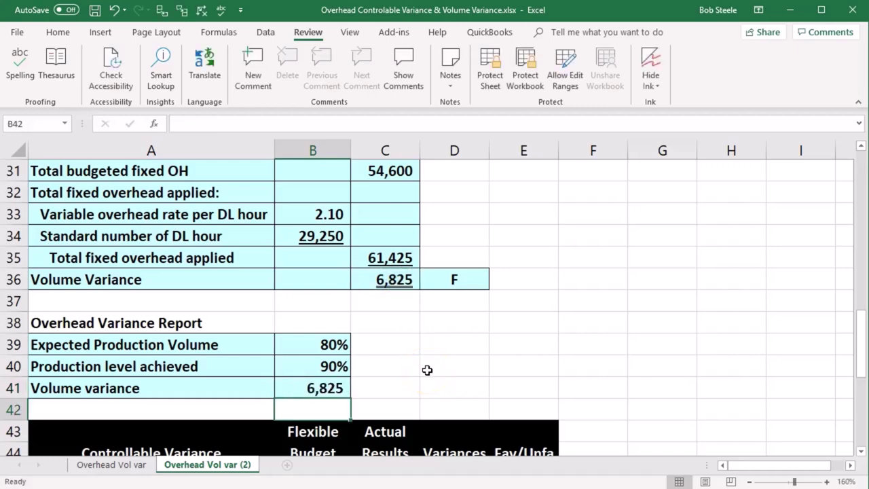
# Step: Paste the label "Variable overhead costs:" into A45, the first row of the Controllable Variance table
pyautogui.scroll(-2, 426, 372)
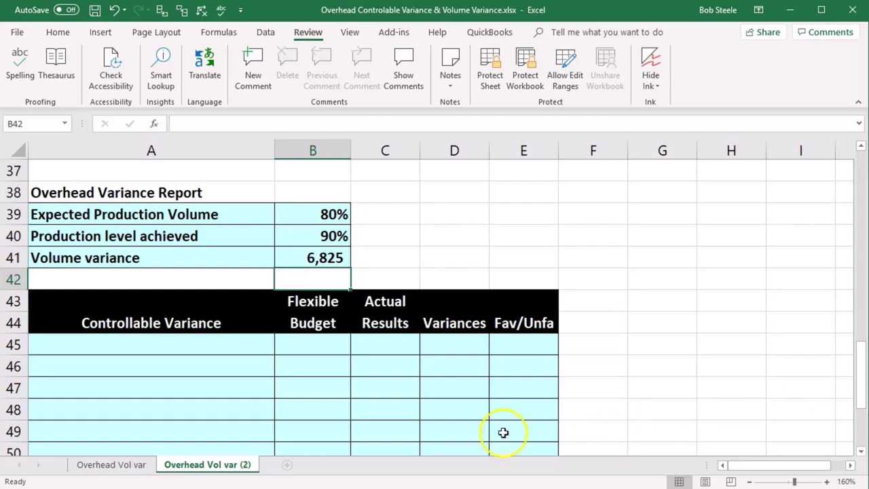
pyautogui.click(452, 416)
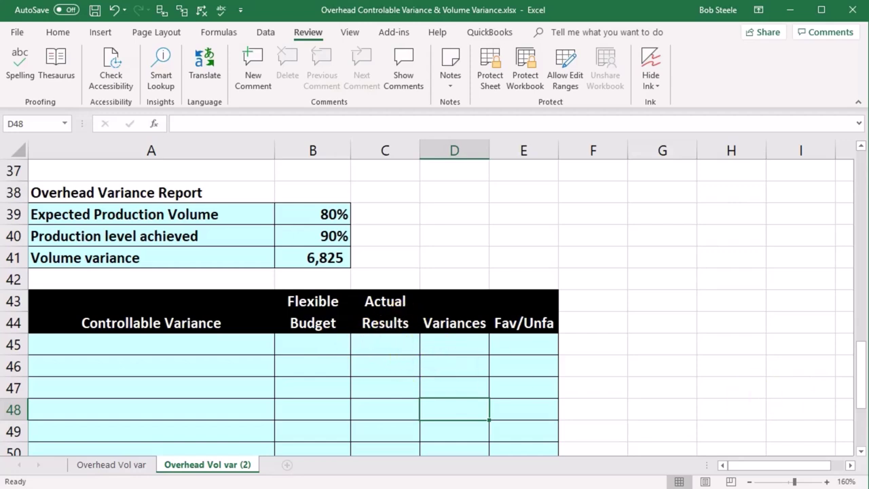
pyautogui.hotkey('alt', 'Tab')
pyautogui.click(156, 343)
pyautogui.hotkey('ctrl', 'v')
# Step: Enter the formula =A10 in A46 to bring in the Indirect materials label from the overhead budget
pyautogui.click(119, 366)
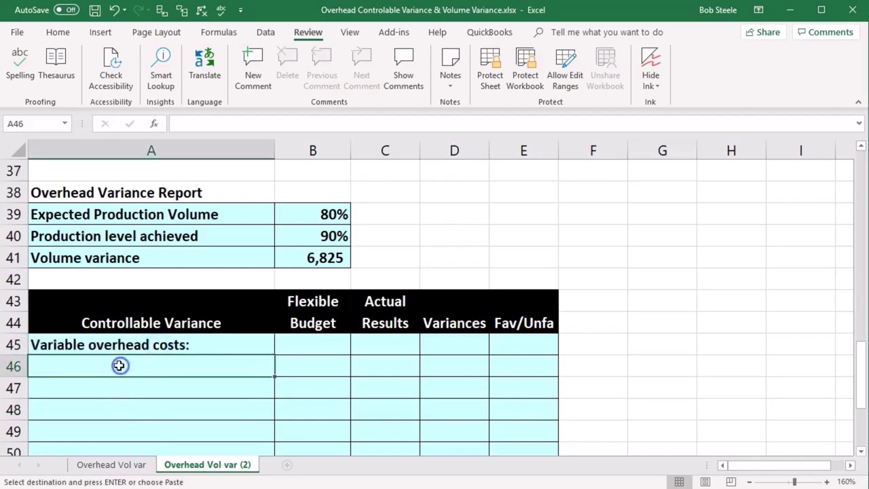
pyautogui.write('=')
pyautogui.scroll(2, 160, 354)
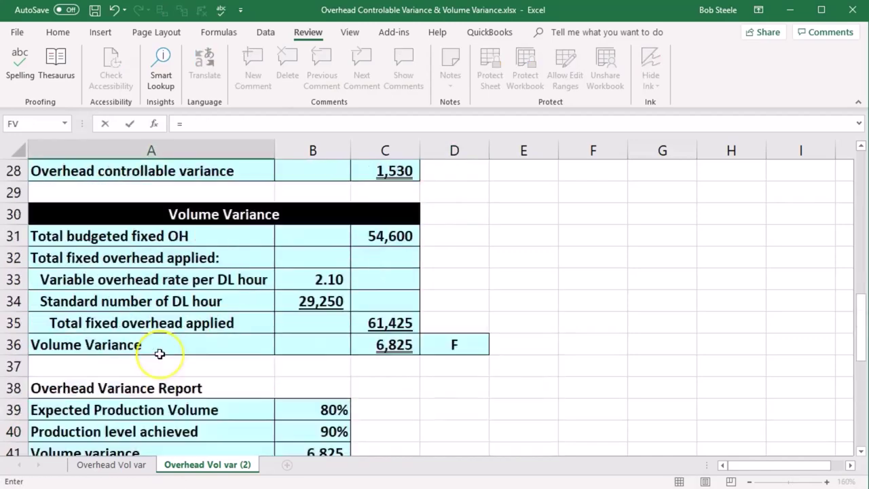
pyautogui.scroll(9, 160, 353)
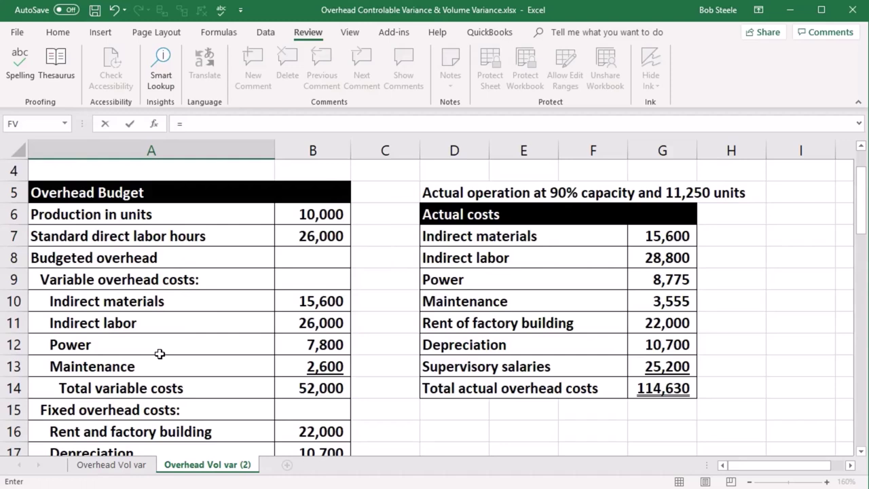
pyautogui.click(129, 304)
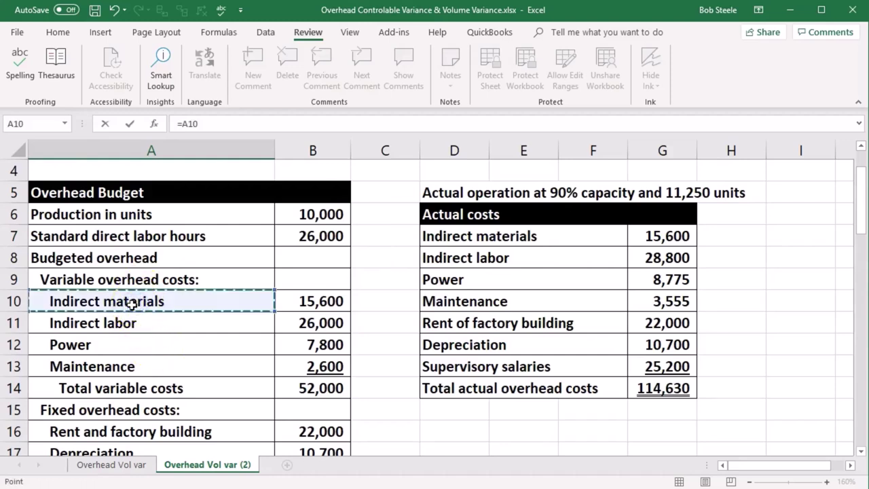
pyautogui.click(127, 314)
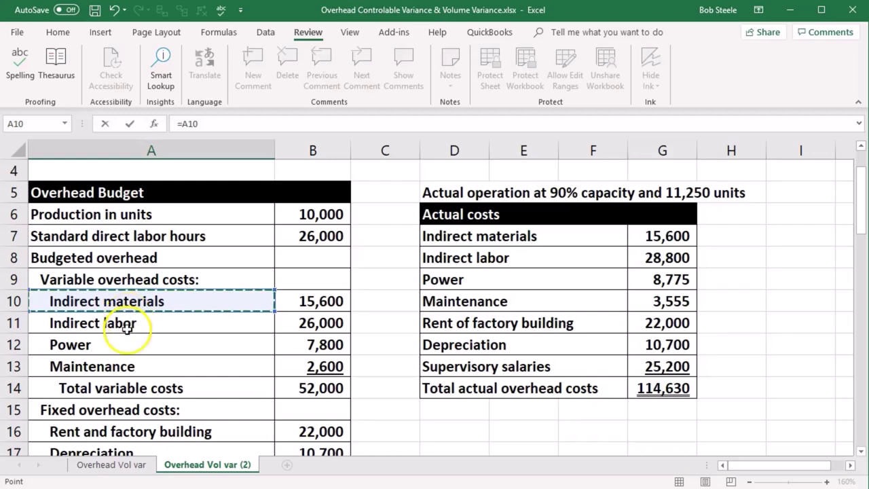
pyautogui.press('Return')
# Step: Fill the label formula from A46 down to A49 to list the remaining variable overhead costs
pyautogui.scroll(-1, 126, 363)
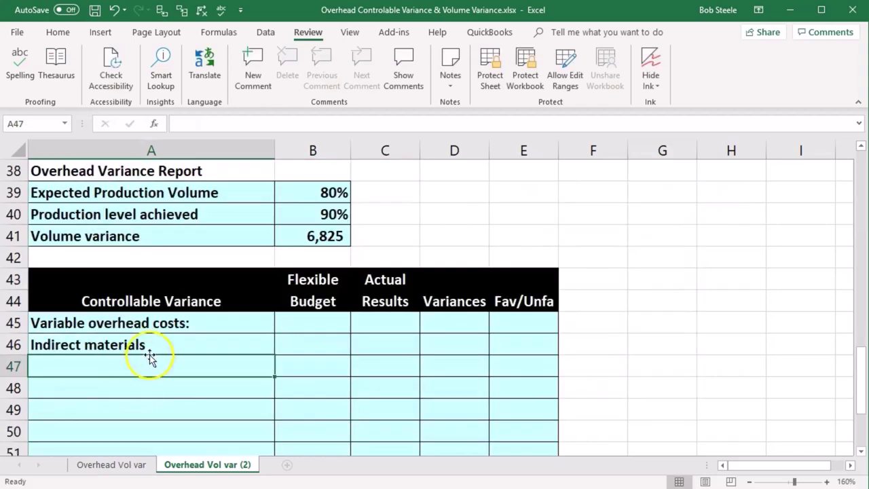
pyautogui.click(151, 347)
pyautogui.moveTo(276, 355); pyautogui.dragTo(266, 417)
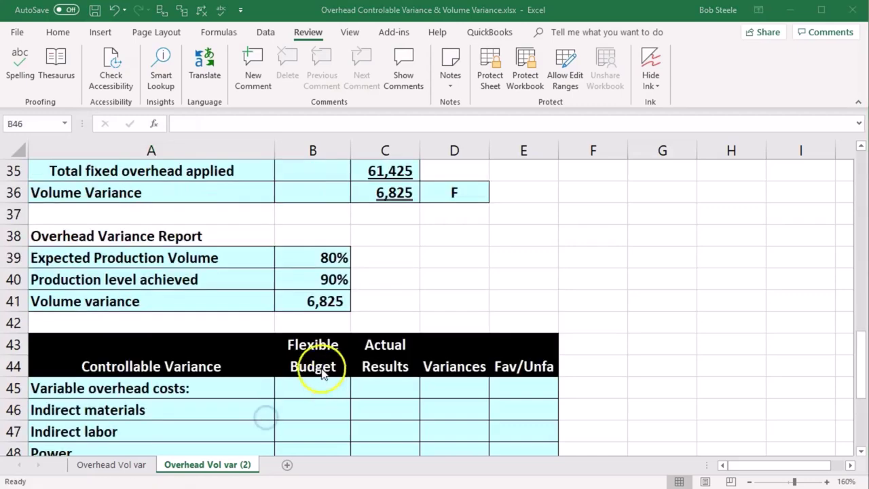
# Step: Begin the Indirect materials flexible budget formula in B46 by dividing the budgeted cost B10 by the production units in B6
pyautogui.scroll(-1, 333, 344)
pyautogui.scroll(1, 316, 325)
pyautogui.click(316, 325)
pyautogui.click(316, 345)
pyautogui.scroll(-1, 320, 380)
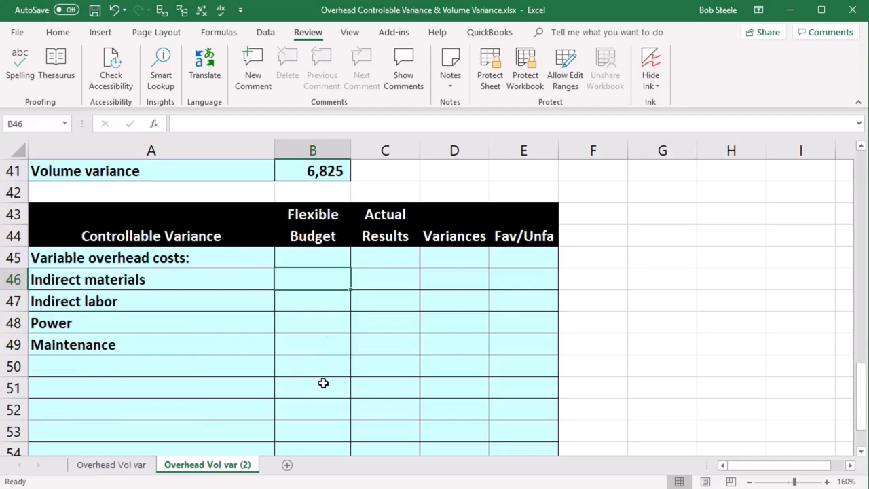
pyautogui.write('=')
pyautogui.scroll(12, 323, 383)
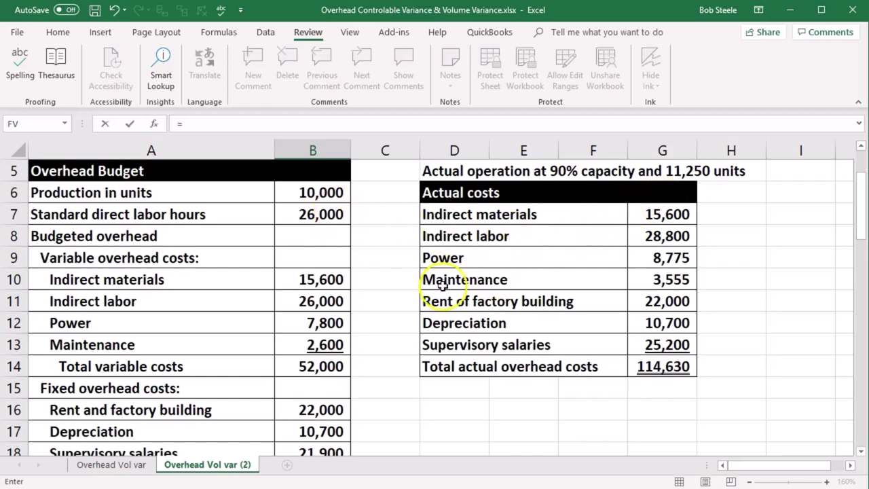
pyautogui.click(332, 285)
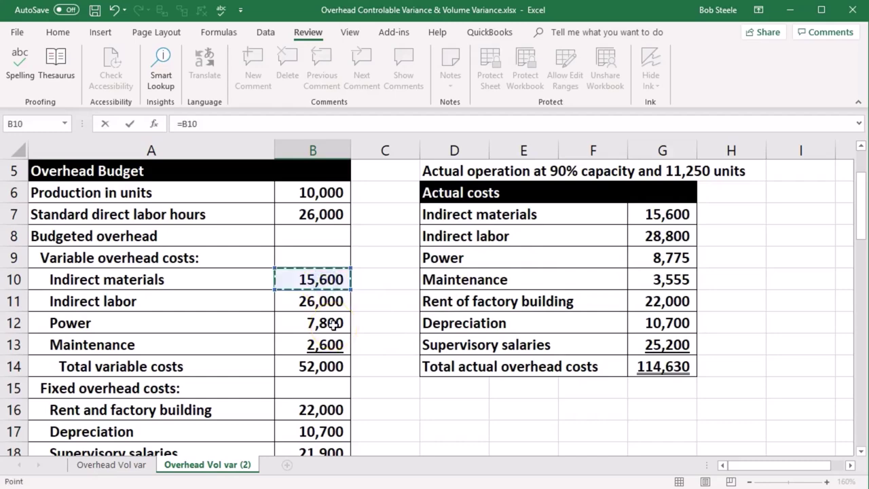
pyautogui.write('/')
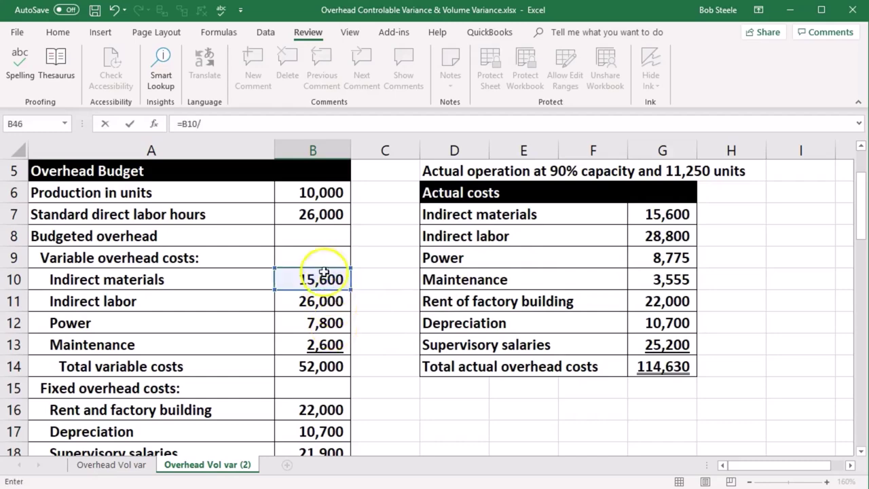
pyautogui.click(312, 194)
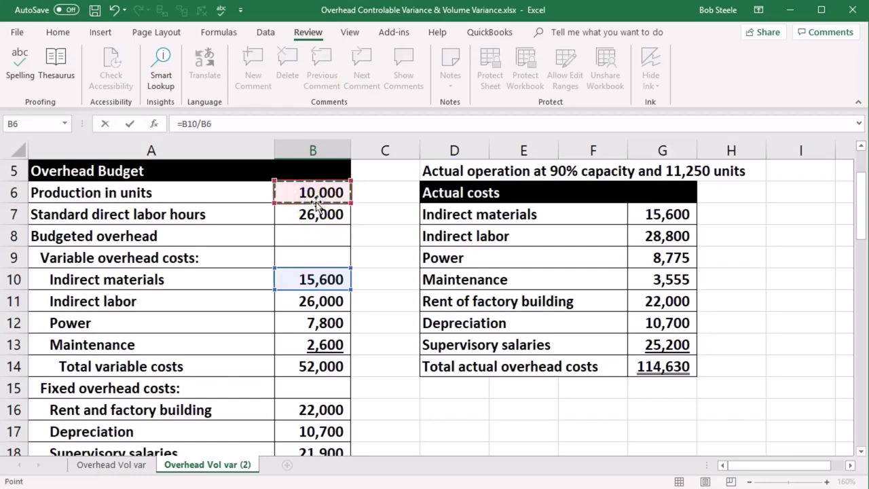
# Step: Check the Indirect materials figure in Calculator by dividing 15,600 by 10,000 and multiplying by 11,250, and close Calculator
pyautogui.press('XF86Calculator')
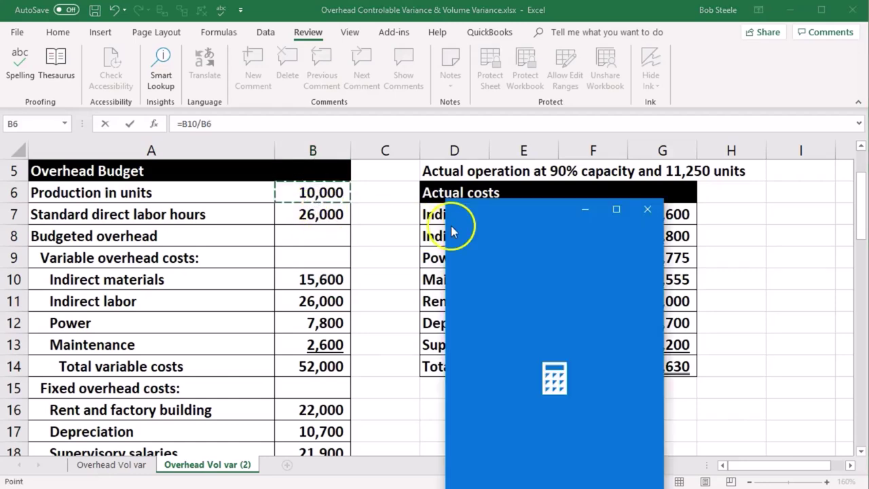
pyautogui.moveTo(525, 218); pyautogui.dragTo(530, 229)
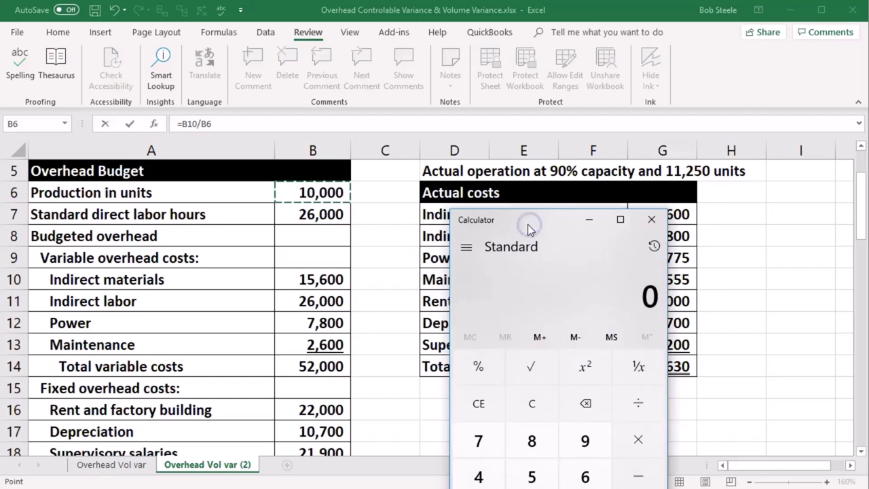
pyautogui.write('15,600')
pyautogui.press('/')
pyautogui.write('10000')
pyautogui.press('Return')
pyautogui.click(614, 301)
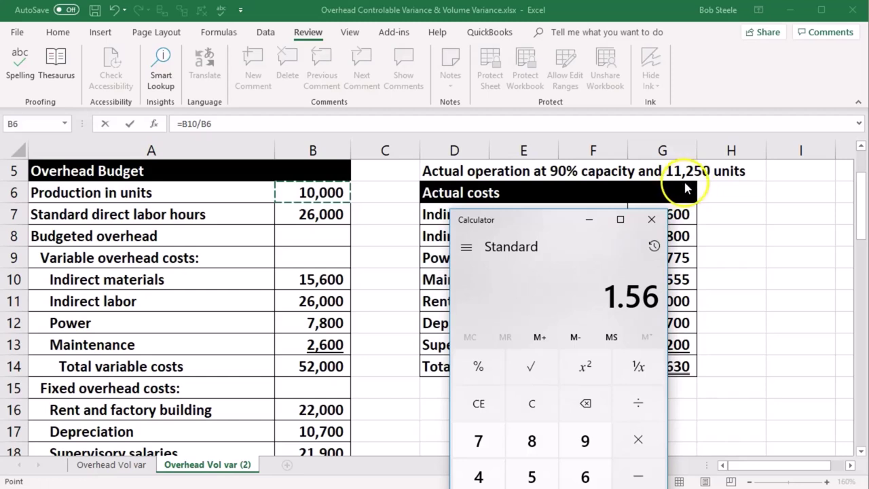
pyautogui.click(646, 438)
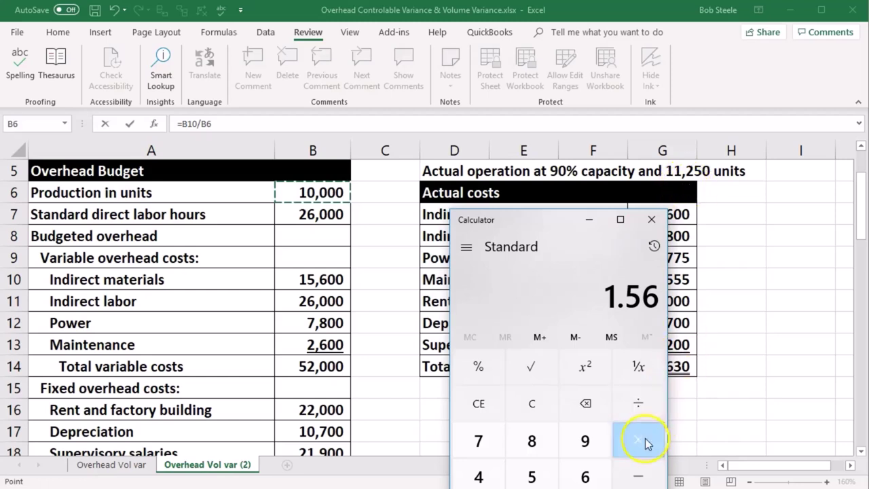
pyautogui.write('11250')
pyautogui.press('Return')
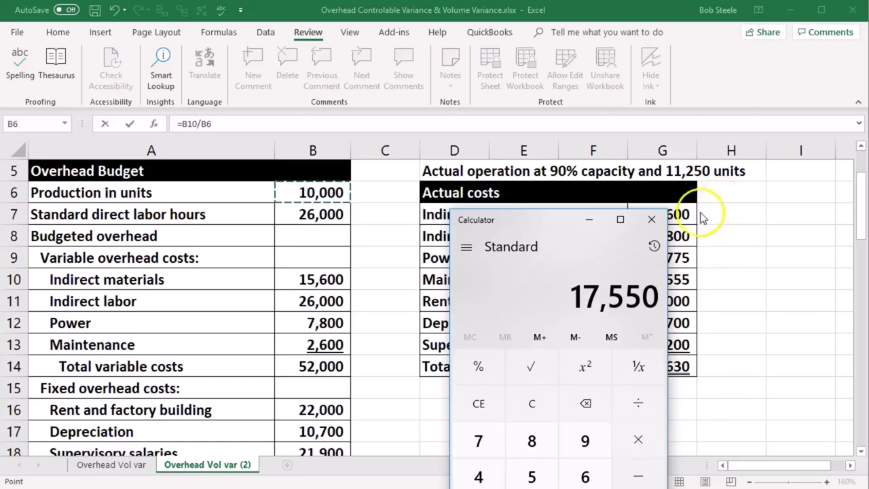
pyautogui.click(652, 220)
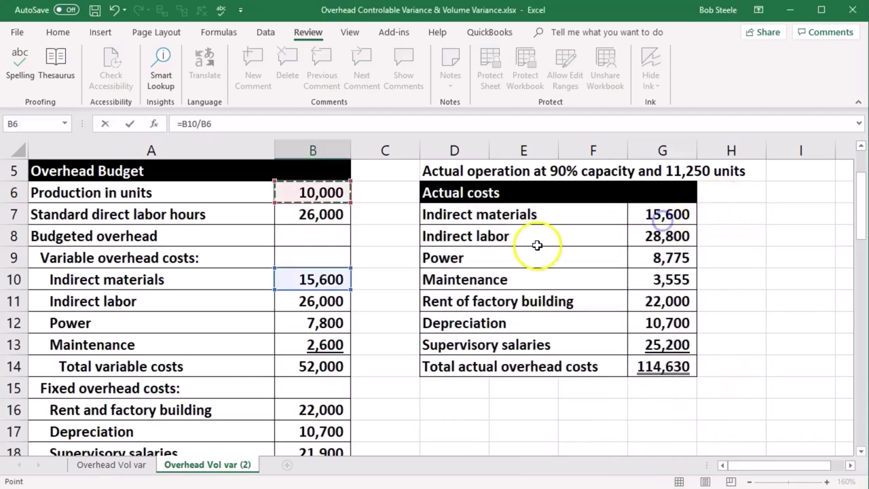
# Step: Complete the B46 formula as =B10/B6*11250 to scale Indirect materials to actual production
pyautogui.click(221, 126)
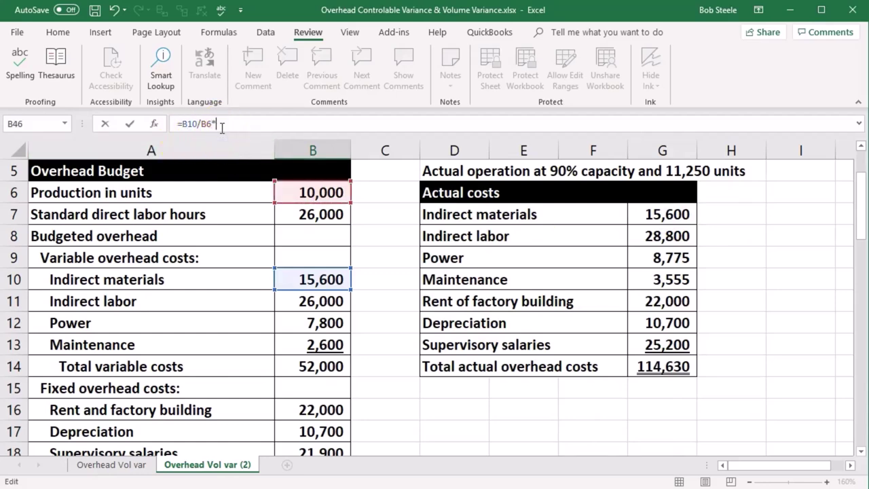
pyautogui.write('11250')
pyautogui.press('Return')
# Step: Enter the flexible budget formula =B11/B6*11250 for Indirect labor in B47
pyautogui.scroll(-1, 319, 404)
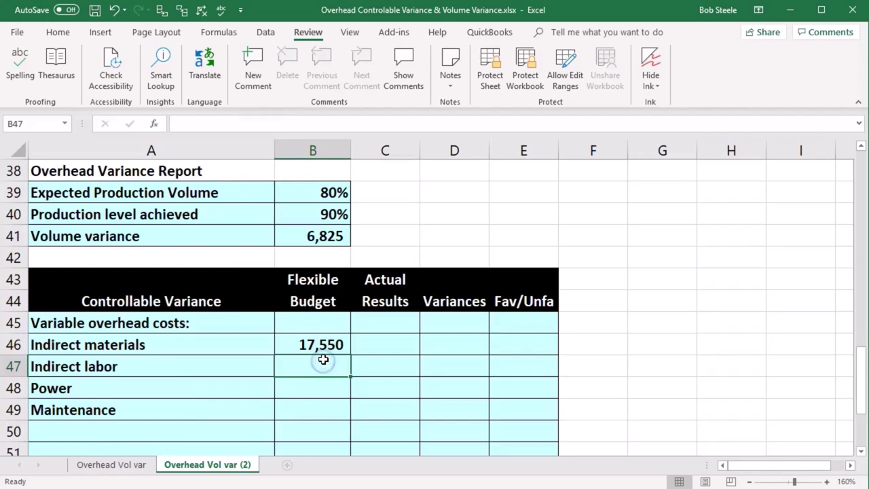
pyautogui.write('=')
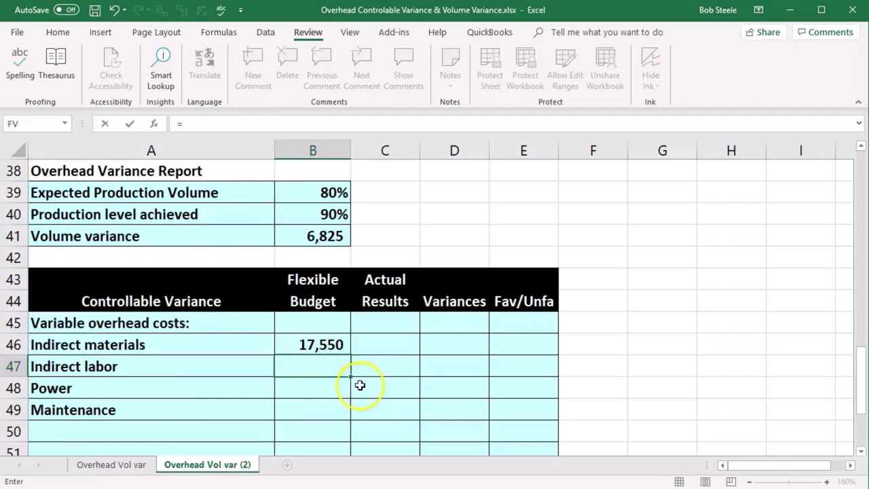
pyautogui.scroll(10, 362, 384)
pyautogui.scroll(1, 364, 383)
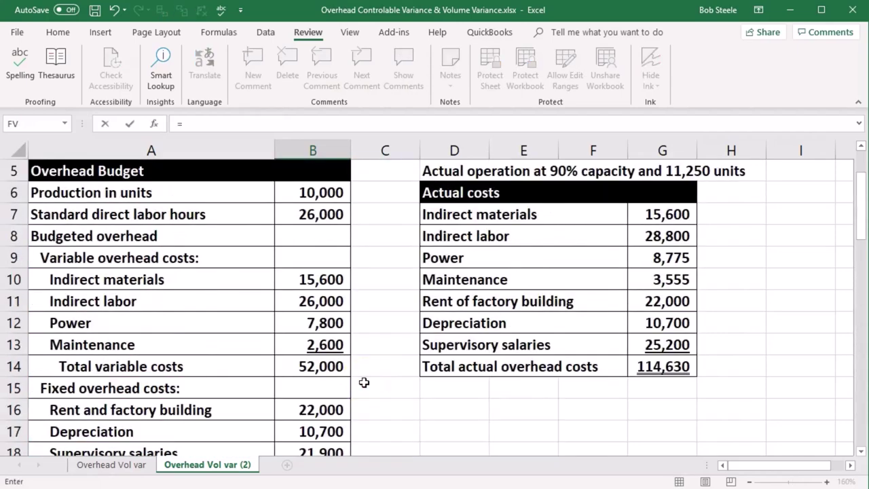
pyautogui.click(314, 301)
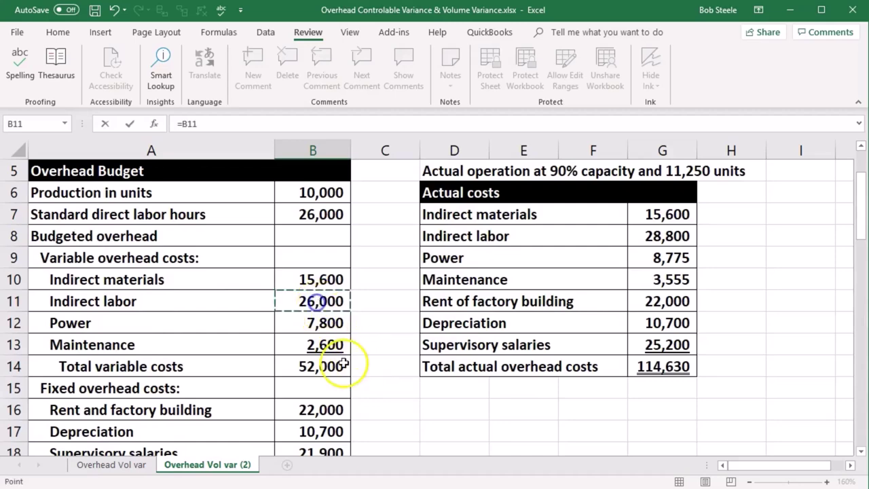
pyautogui.write('/')
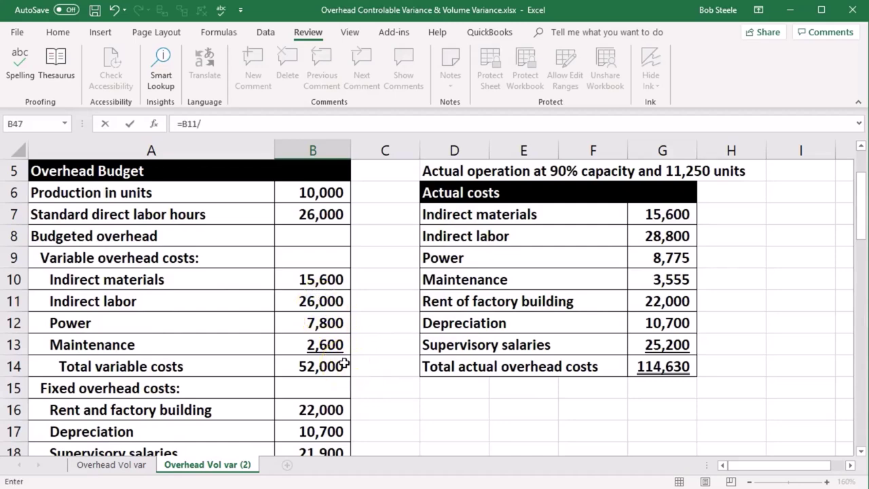
pyautogui.click(307, 196)
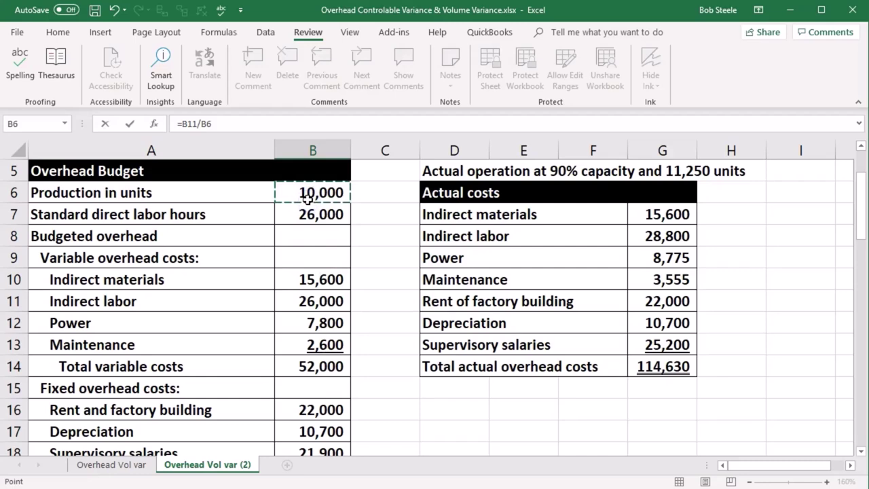
pyautogui.write('*')
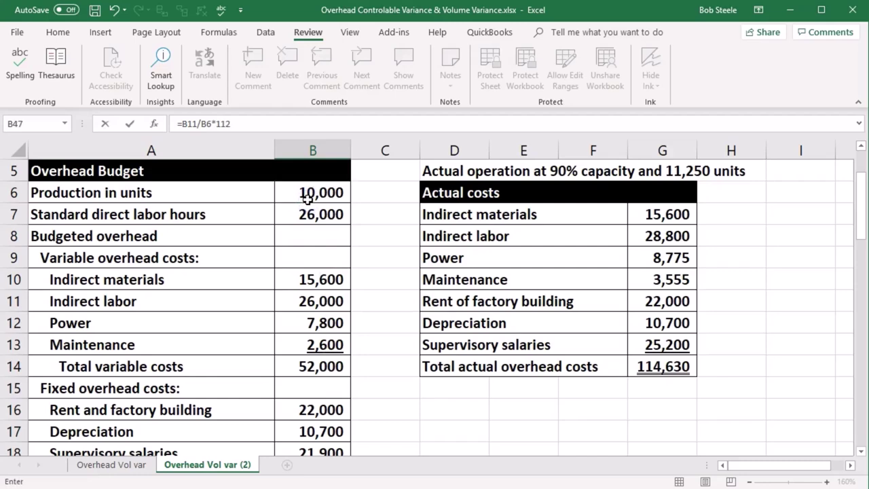
pyautogui.press('Return')
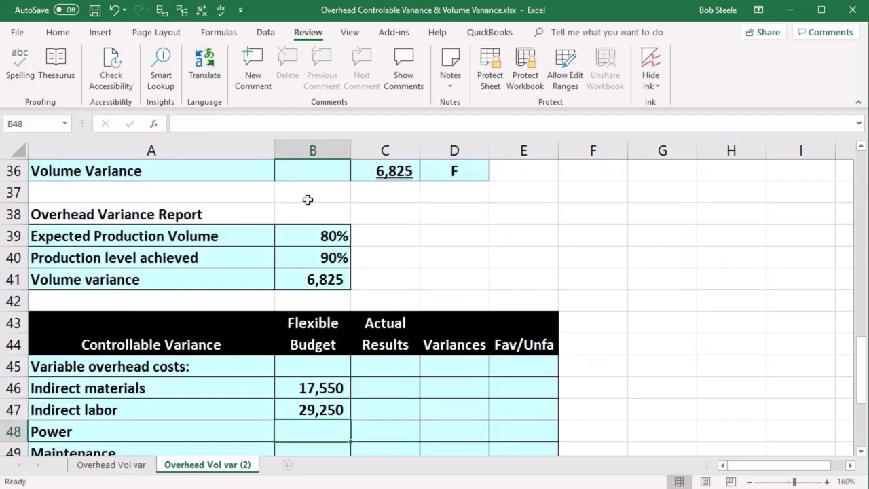
# Step: Enter the flexible budget formula =B12/B6*11250 for Power in B48
pyautogui.scroll(-1, 307, 200)
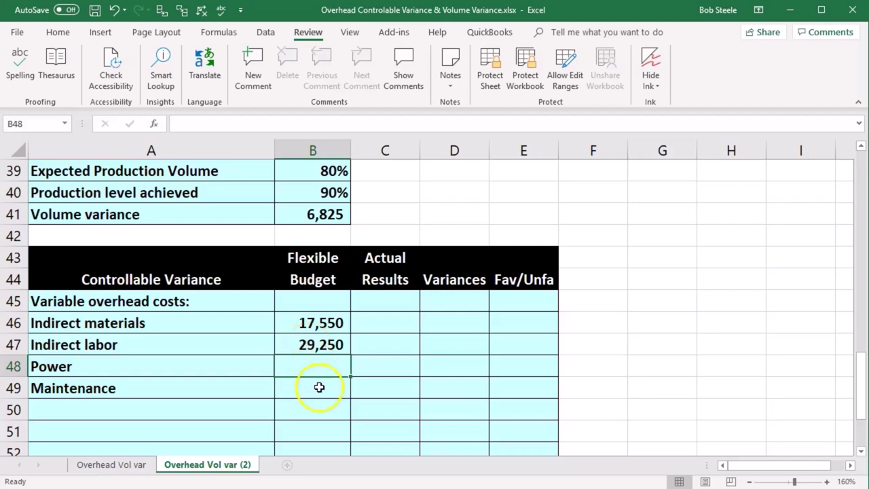
pyautogui.write('=')
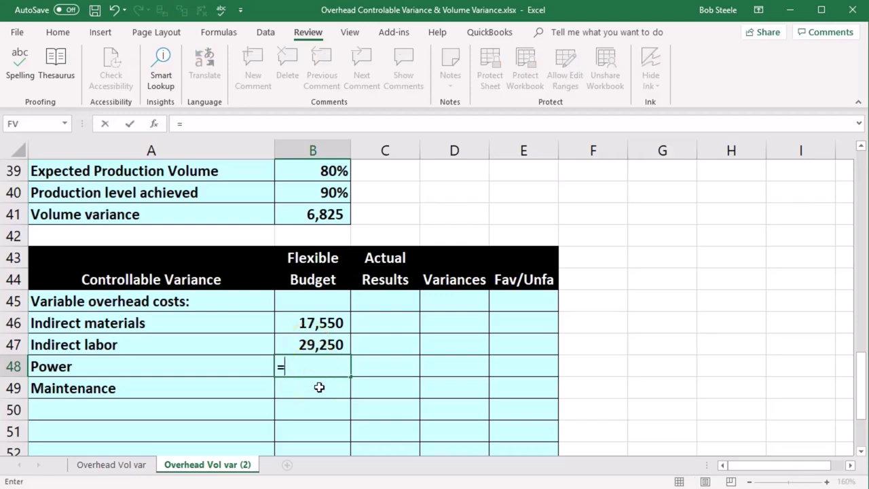
pyautogui.scroll(11, 319, 387)
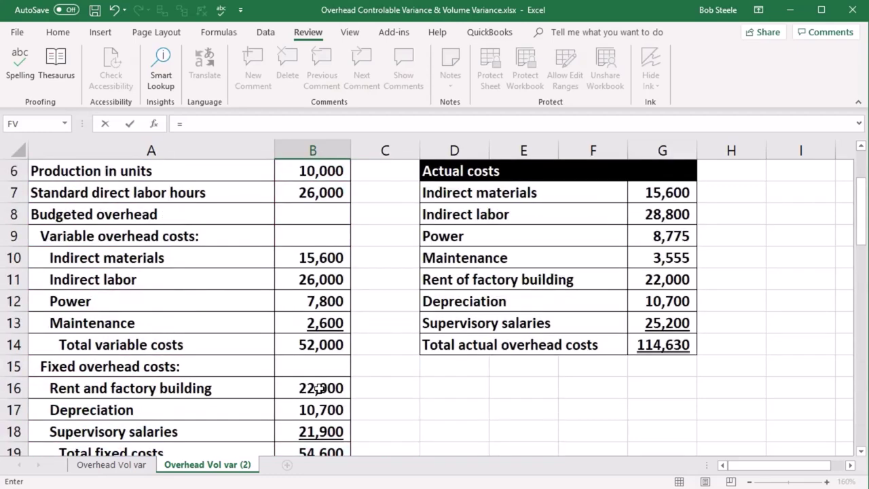
pyautogui.scroll(2, 292, 333)
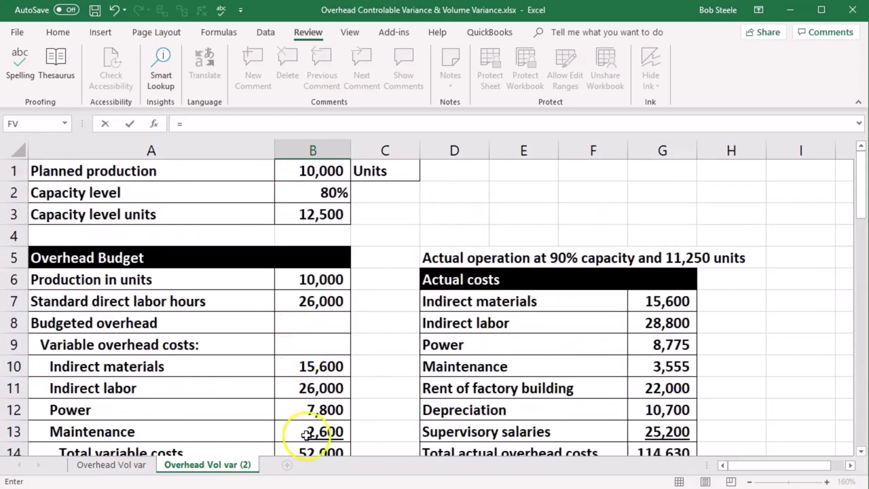
pyautogui.scroll(-1, 308, 431)
pyautogui.click(329, 345)
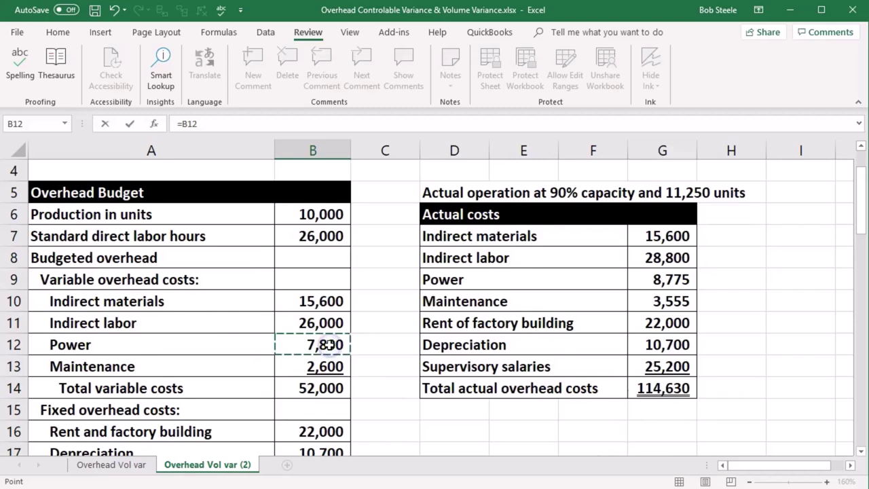
pyautogui.write('/')
pyautogui.click(317, 214)
pyautogui.write('*')
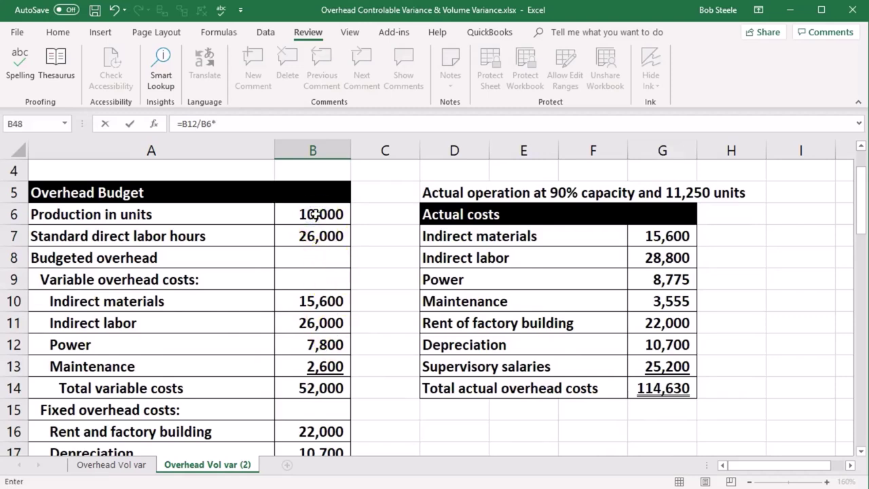
pyautogui.press('Return')
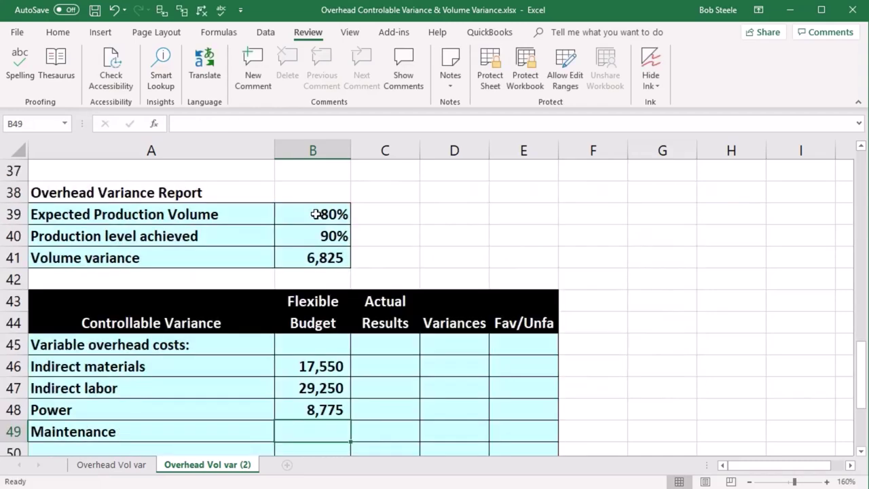
# Step: Enter the flexible budget formula =B13/B6*11250 for Maintenance in B49
pyautogui.scroll(-1, 316, 213)
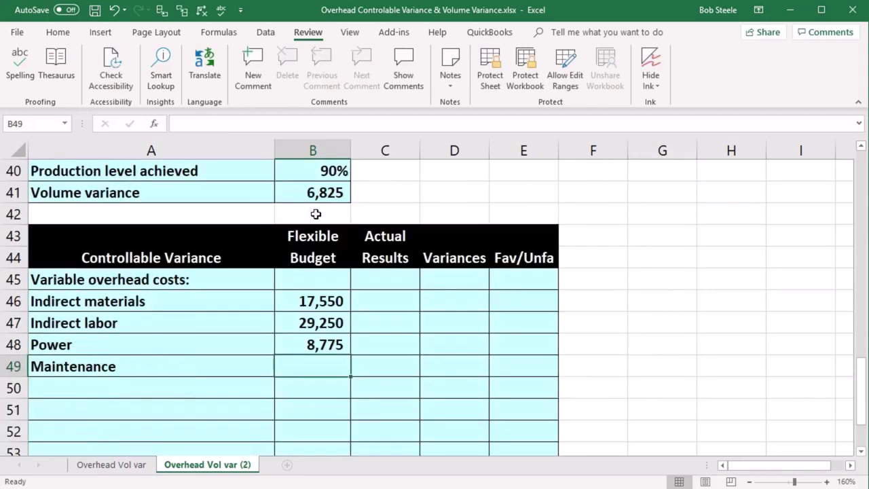
pyautogui.write('=')
pyautogui.scroll(12, 387, 351)
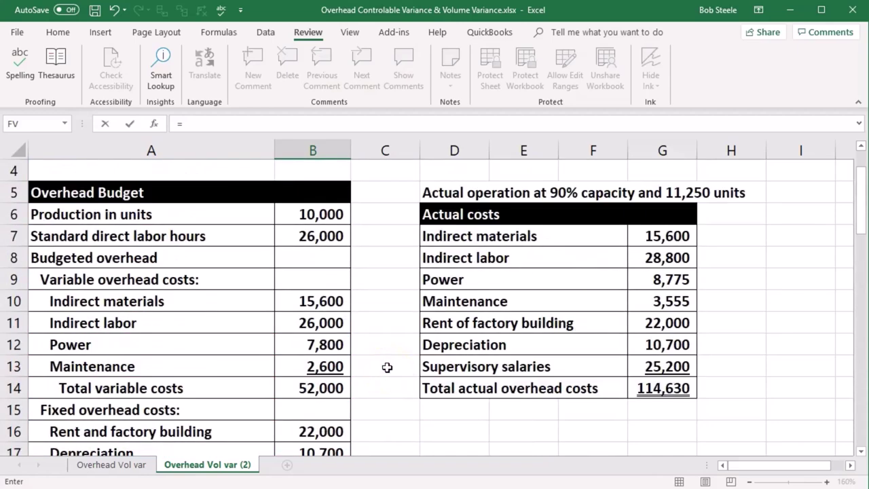
pyautogui.click(324, 366)
pyautogui.write('/')
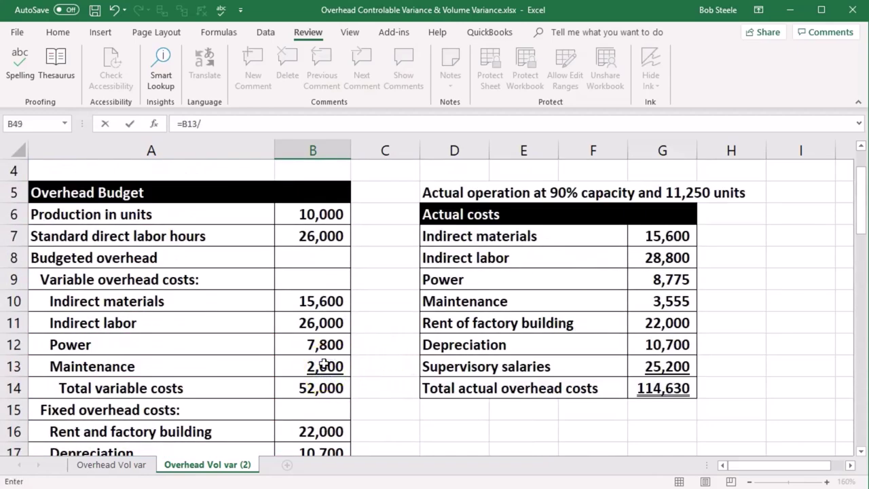
pyautogui.click(327, 215)
pyautogui.write('*')
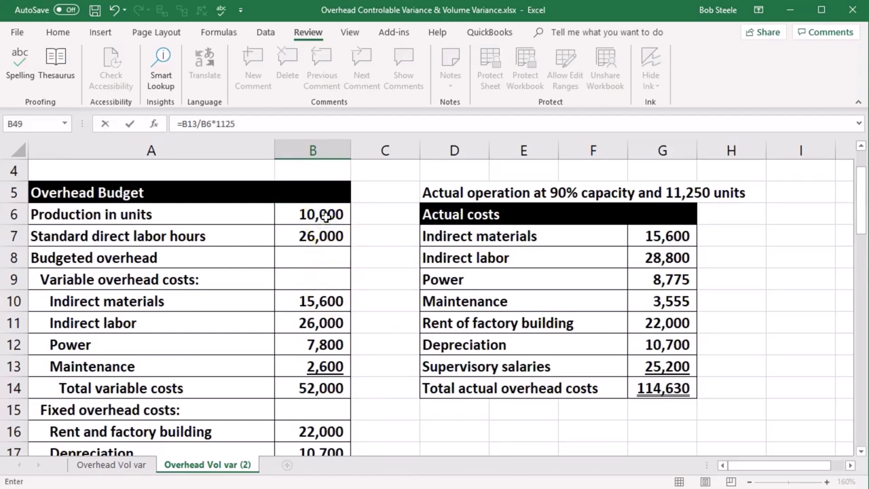
pyautogui.write('11250')
pyautogui.press('Return')
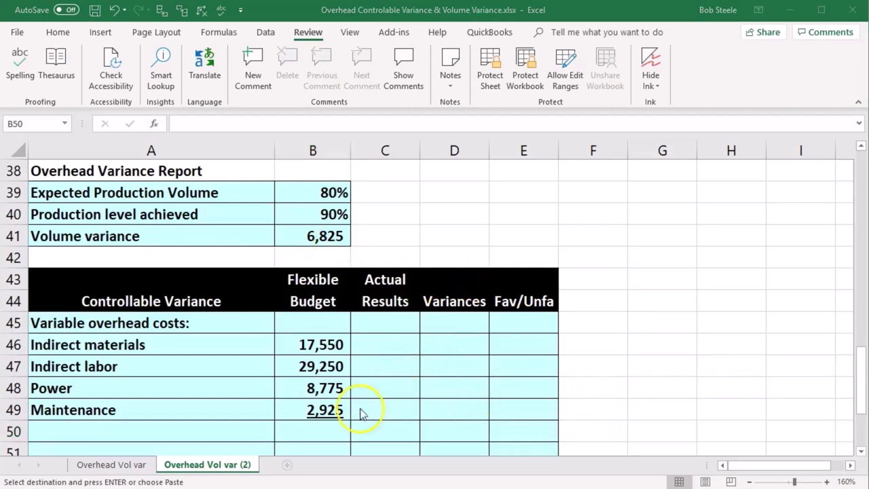
# Step: Paste the Total variable costs label into A50 and enter =SUM(B46:B49) for the flexible budget in B50
pyautogui.click(183, 431)
pyautogui.hotkey('ctrl', 'v')
pyautogui.scroll(-1, 190, 417)
pyautogui.click(316, 368)
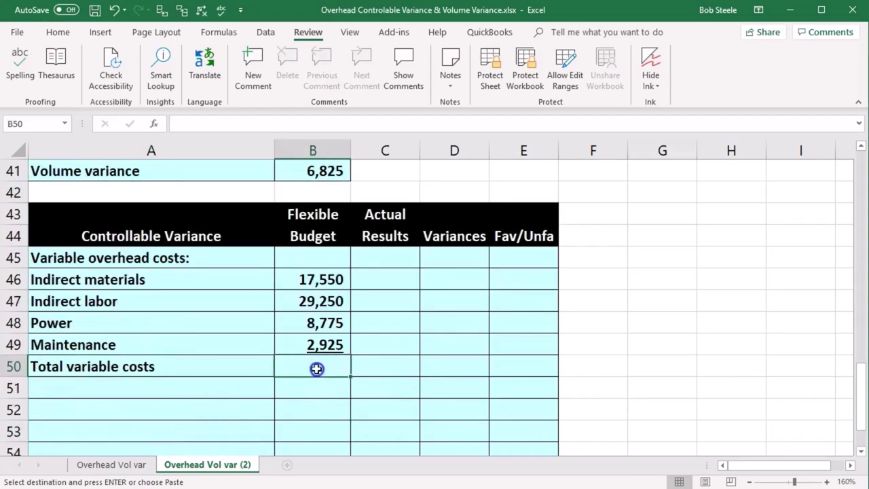
pyautogui.write('=sum(')
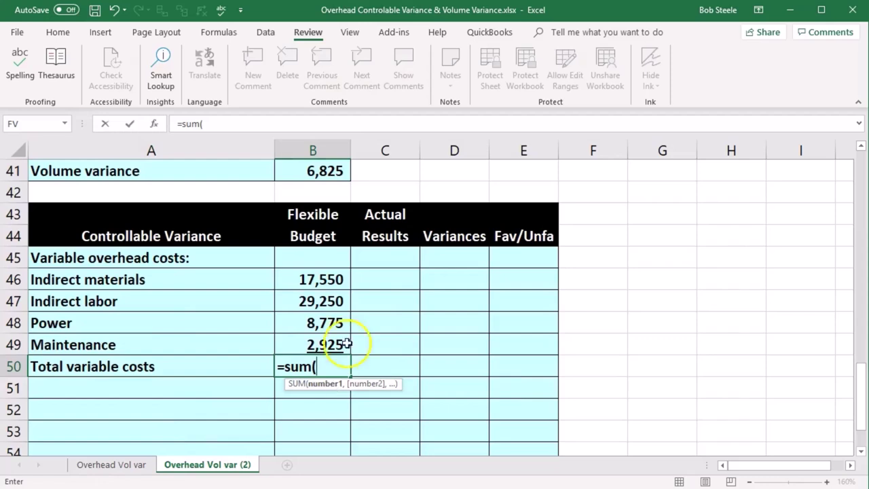
pyautogui.moveTo(332, 278); pyautogui.dragTo(327, 341)
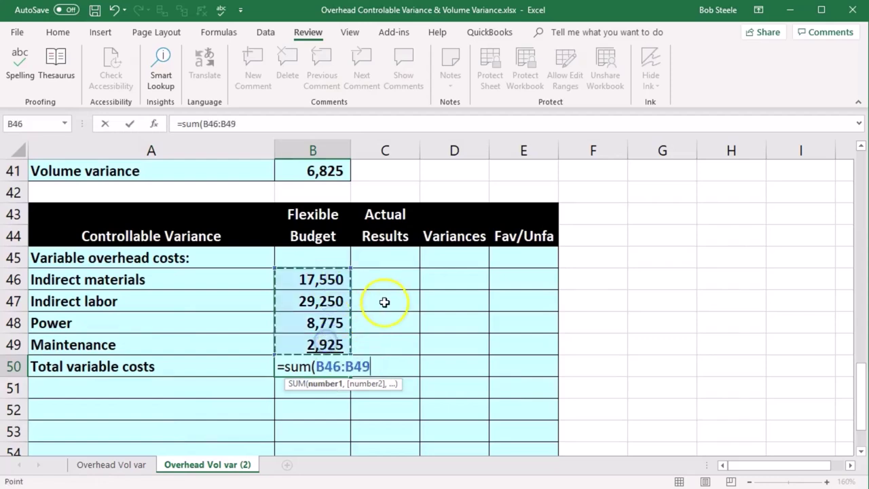
pyautogui.press('Return')
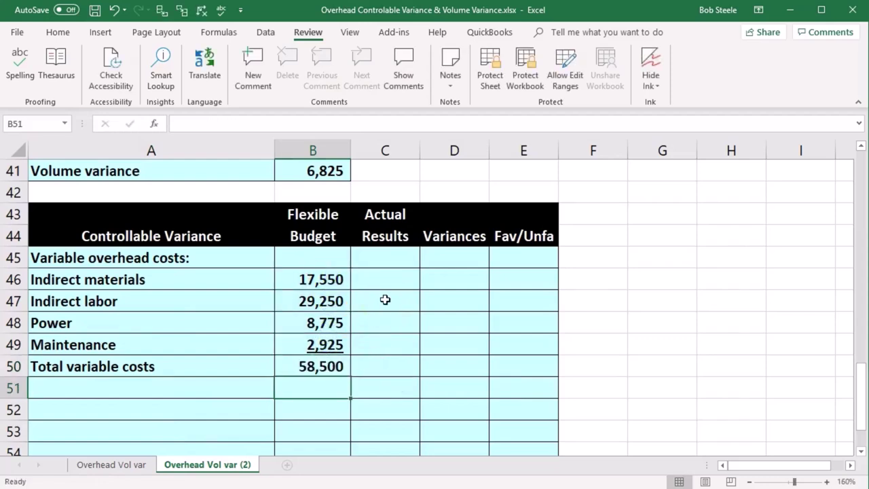
# Step: Link the Indirect materials actual result in C46 to the actual cost table with =G7
pyautogui.click(390, 282)
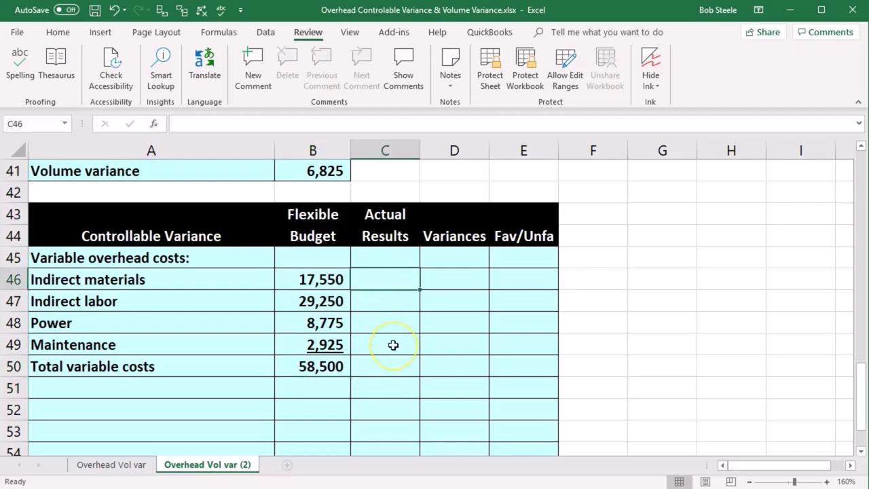
pyautogui.write('=')
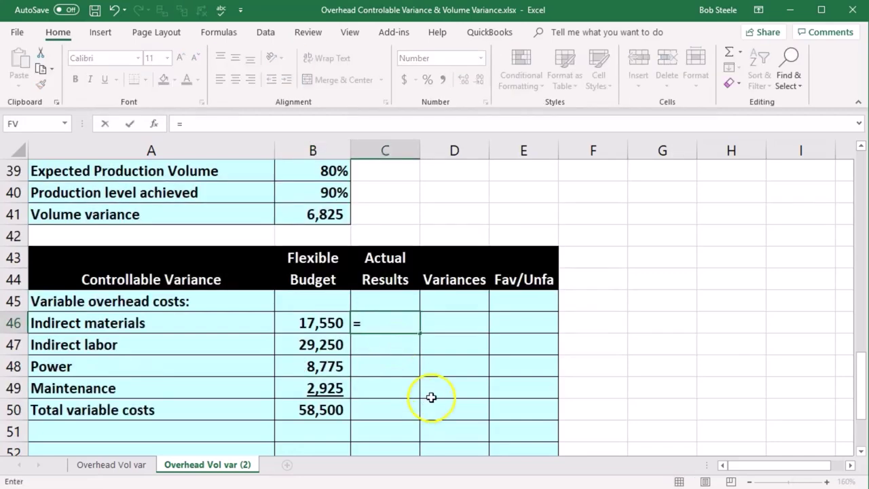
pyautogui.scroll(8, 430, 400)
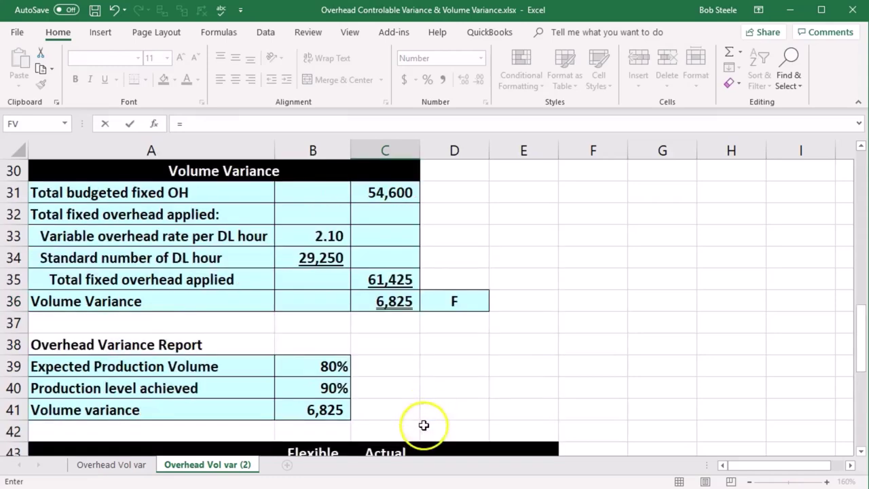
pyautogui.scroll(4, 425, 425)
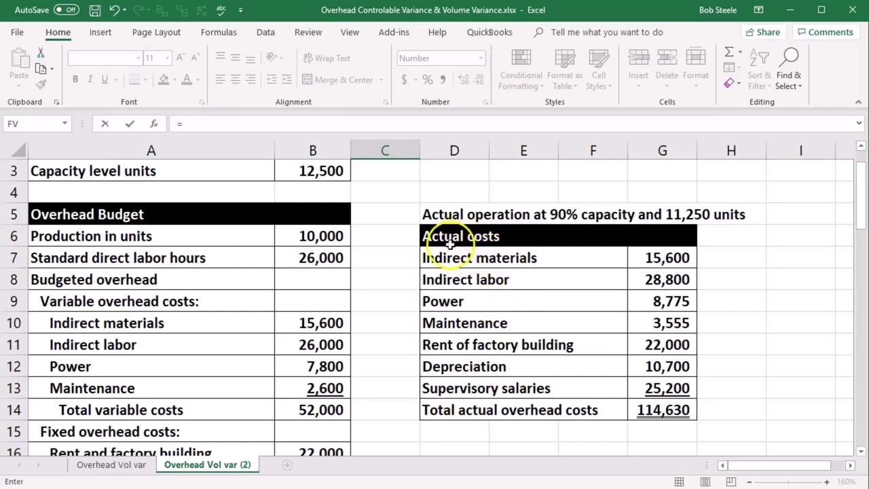
pyautogui.click(645, 261)
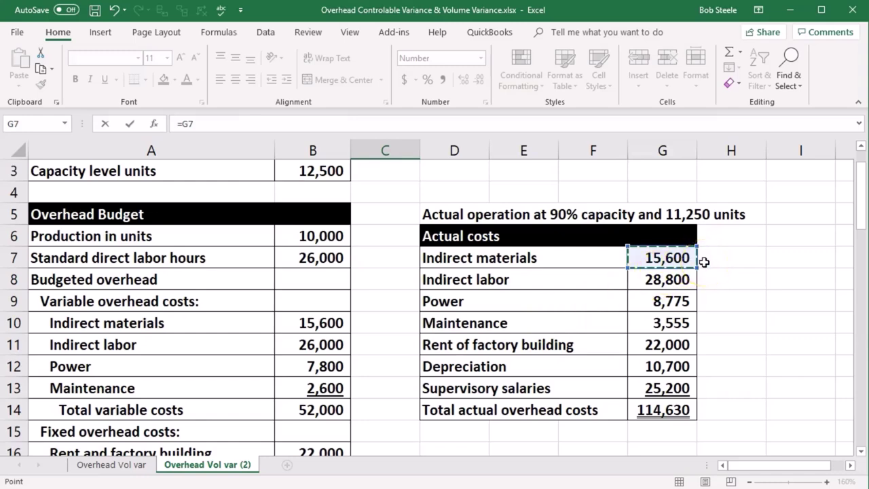
pyautogui.press('Return')
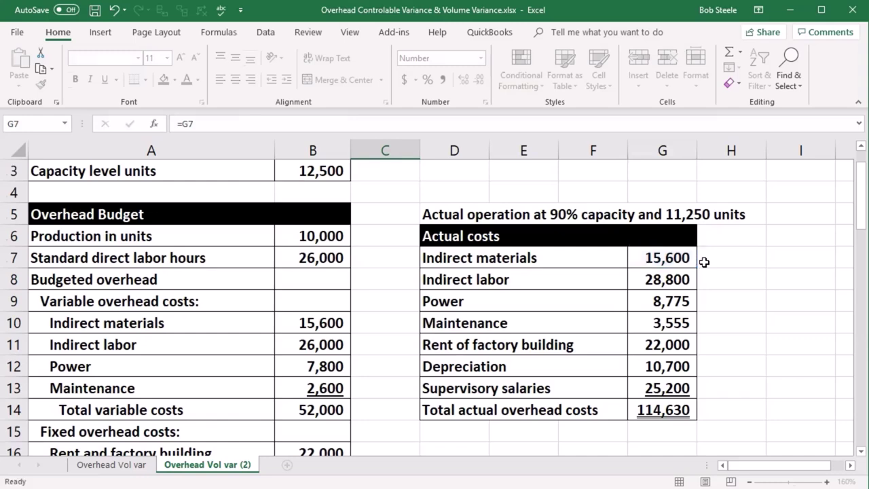
# Step: Fill the C46 actual results formula down through Maintenance in C49
pyautogui.scroll(-1, 702, 262)
pyautogui.click(399, 345)
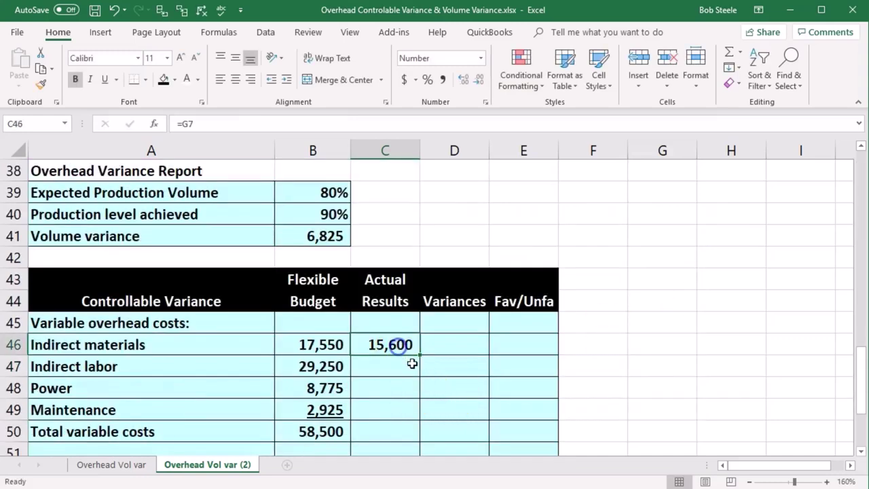
pyautogui.moveTo(420, 355); pyautogui.dragTo(415, 408)
# Step: Trace the precedents of the Power actual result in C48 back to its source, and remove the arrows
pyautogui.click(398, 388)
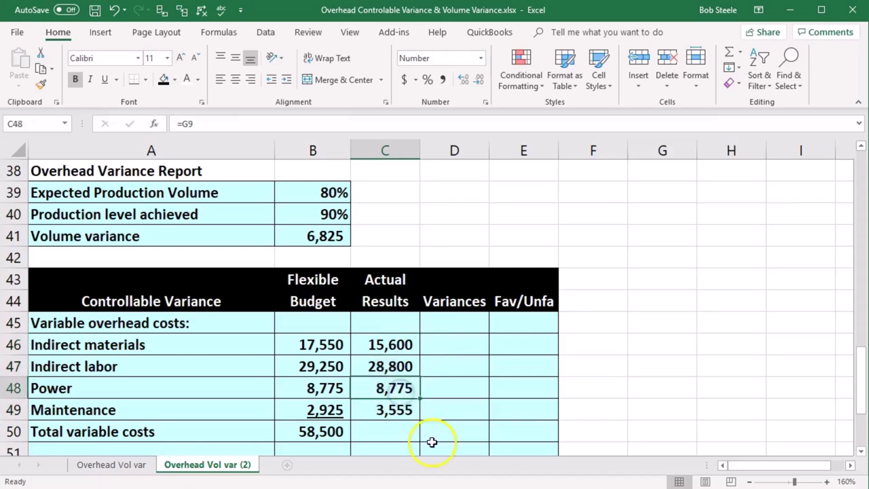
pyautogui.click(162, 12)
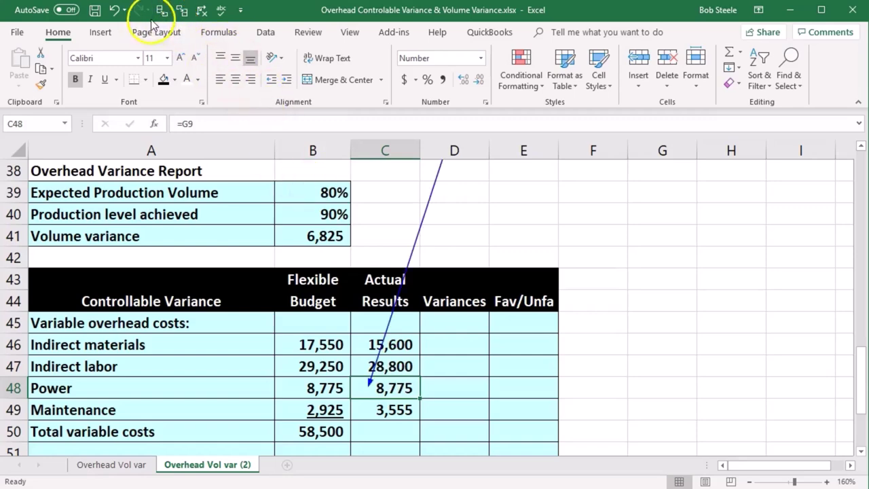
pyautogui.click(230, 34)
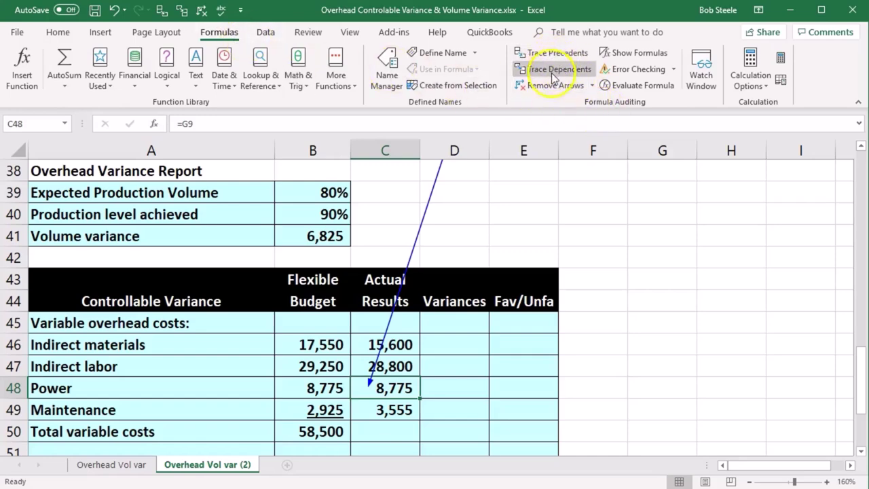
pyautogui.scroll(11, 575, 305)
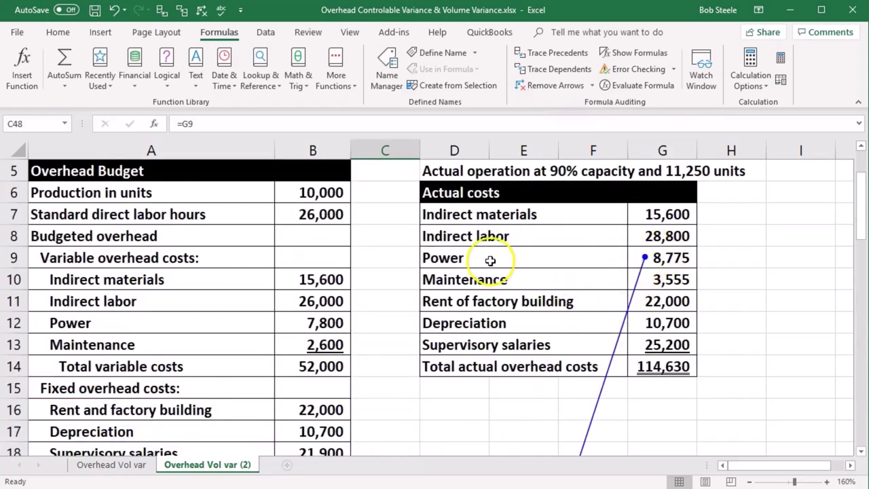
pyautogui.scroll(-12, 491, 261)
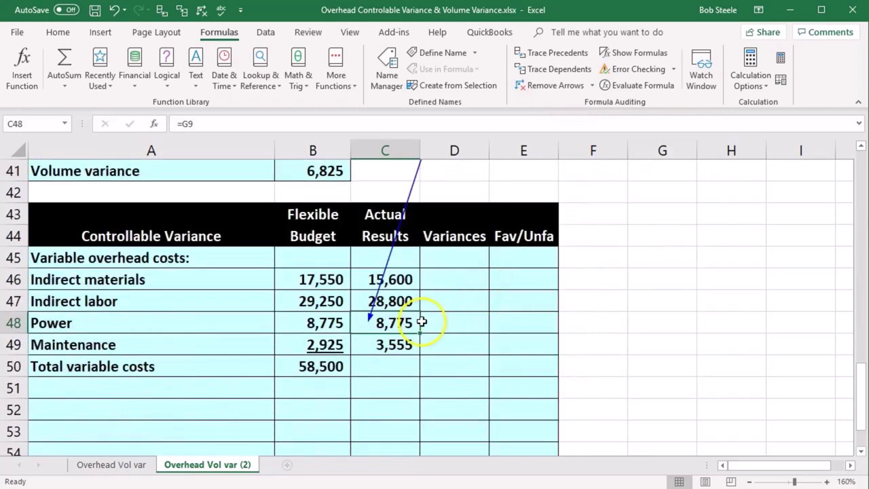
pyautogui.click(201, 9)
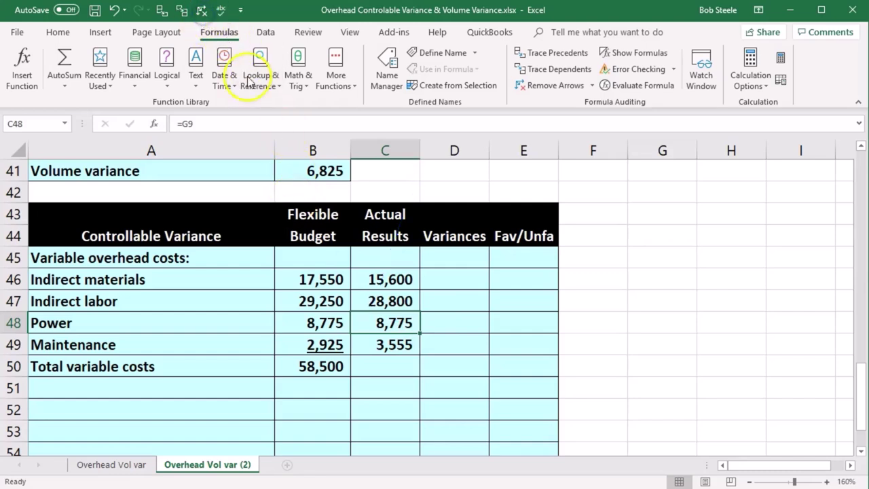
# Step: Copy the total variable costs formula from B50 to C50 and check that it sums C46:C49
pyautogui.click(331, 367)
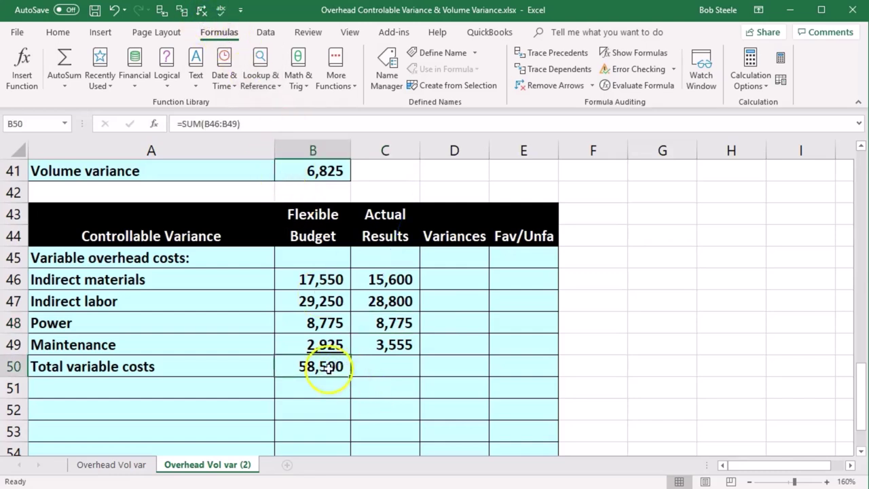
pyautogui.moveTo(351, 377); pyautogui.dragTo(390, 374)
pyautogui.click(388, 368)
pyautogui.doubleClick(388, 368)
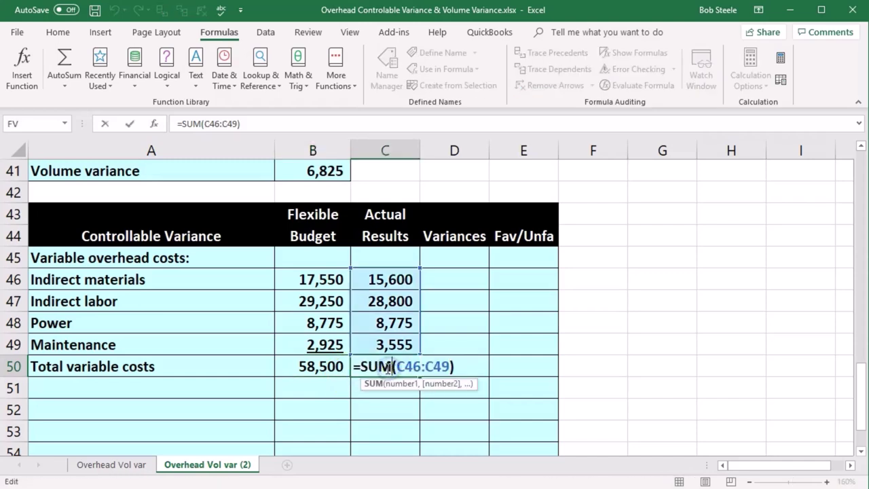
pyautogui.press('Return')
# Step: Underline the Maintenance actual result in C49
pyautogui.click(381, 344)
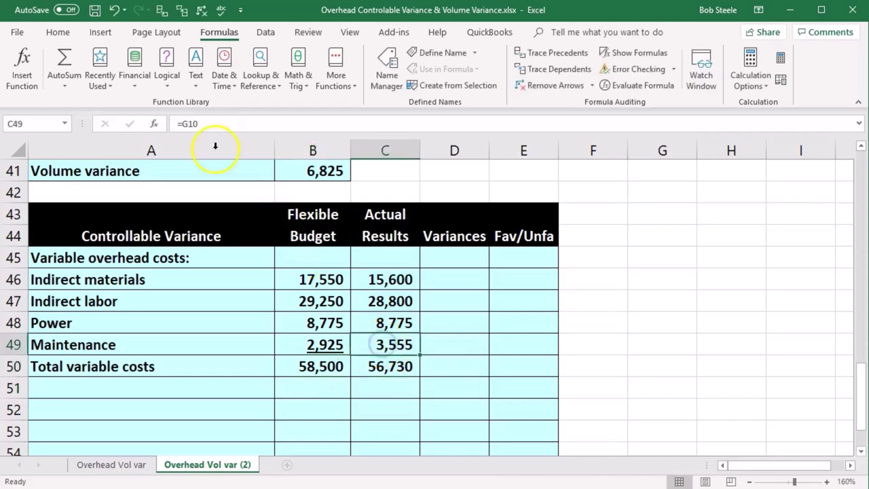
pyautogui.click(58, 32)
pyautogui.click(105, 79)
pyautogui.click(270, 218)
# Step: Enter the variance formula =B46-C46 for Indirect materials in D46
pyautogui.click(441, 288)
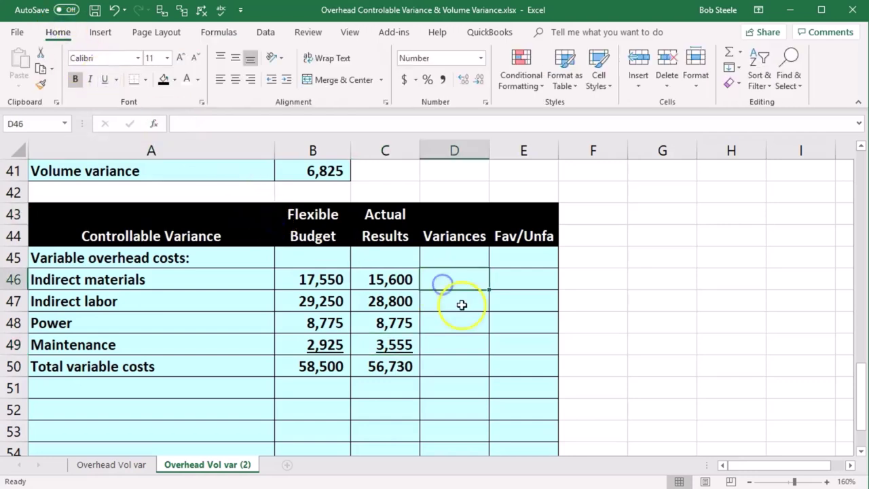
pyautogui.write('=')
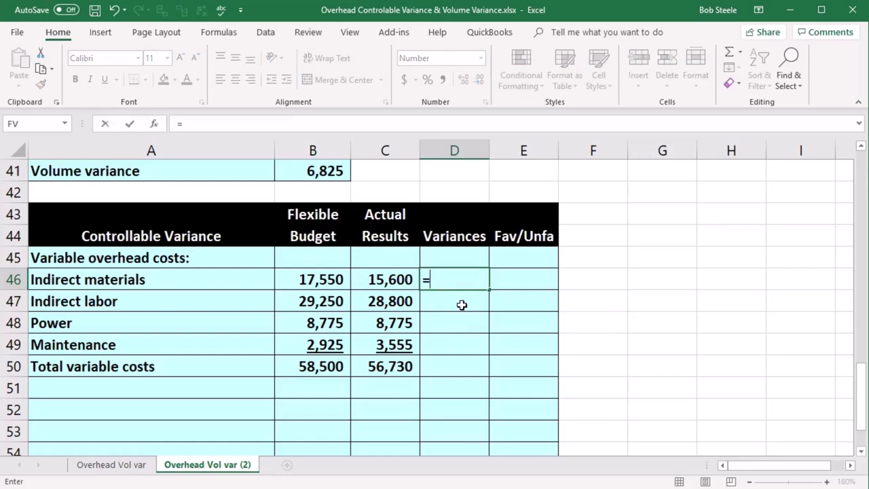
pyautogui.click(319, 280)
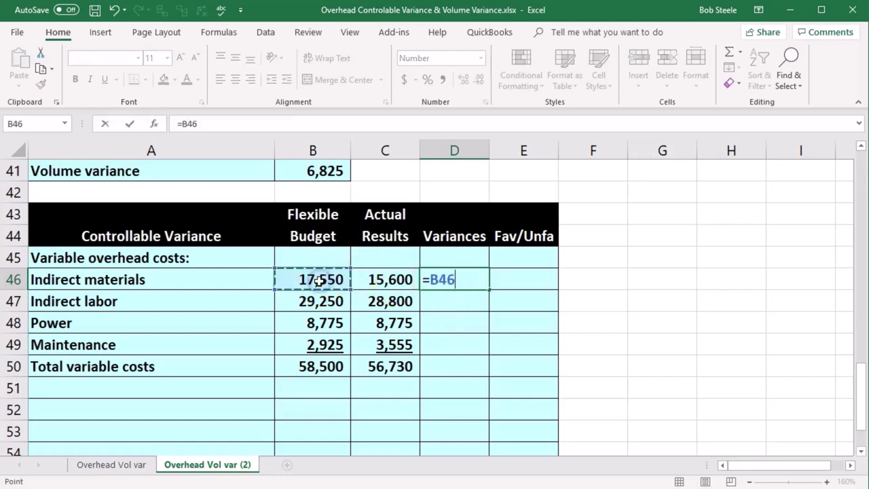
pyautogui.write('-')
pyautogui.click(370, 278)
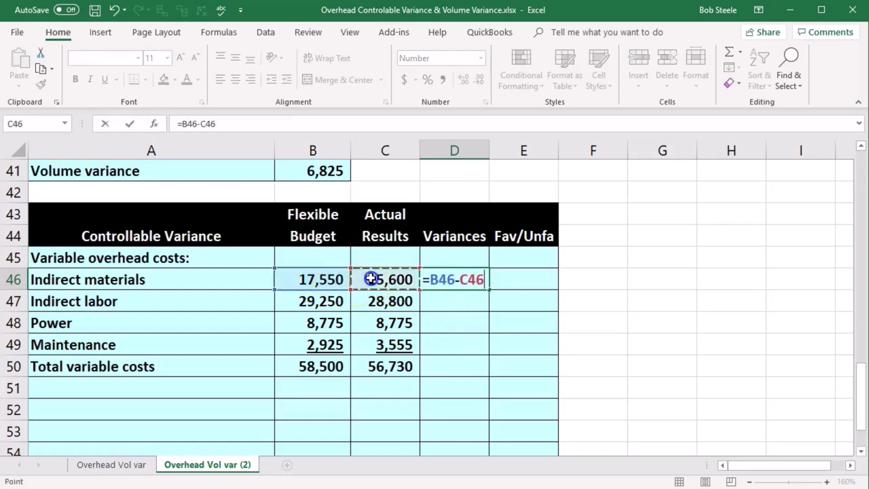
pyautogui.press('Return')
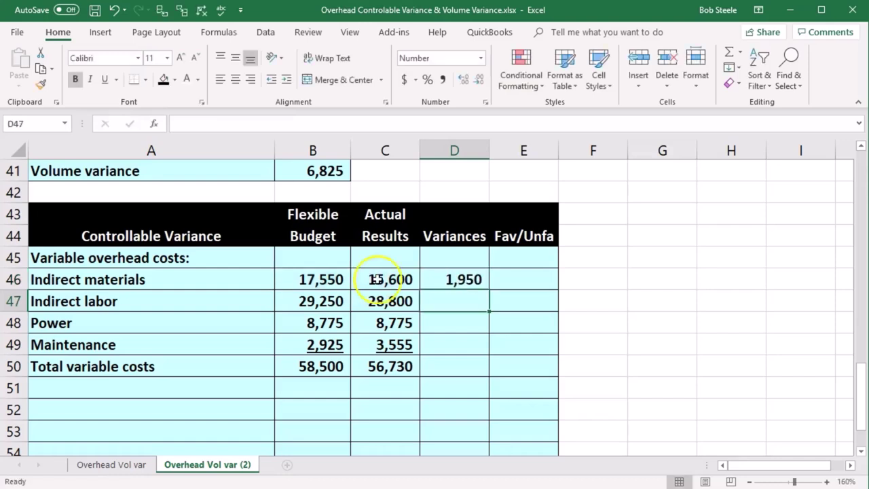
# Step: Fill the D46 variance formula down through D49 and underline the Maintenance variance
pyautogui.click(435, 278)
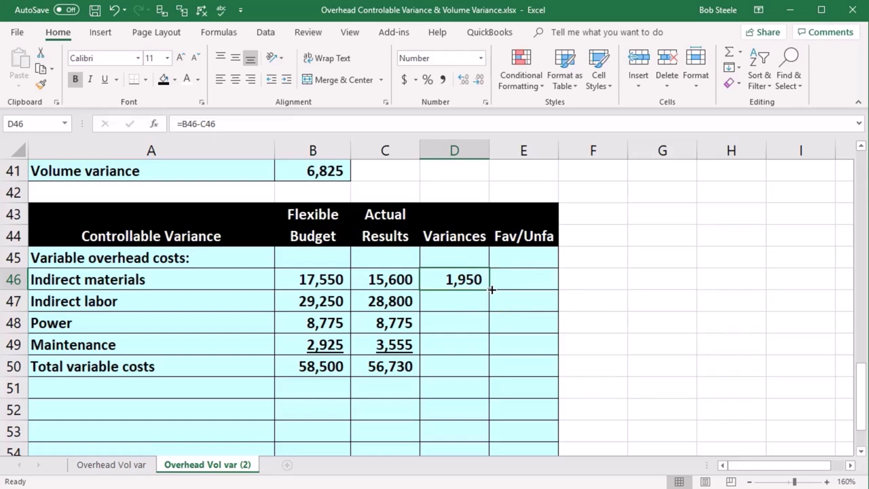
pyautogui.moveTo(491, 289); pyautogui.dragTo(479, 349)
pyautogui.click(476, 346)
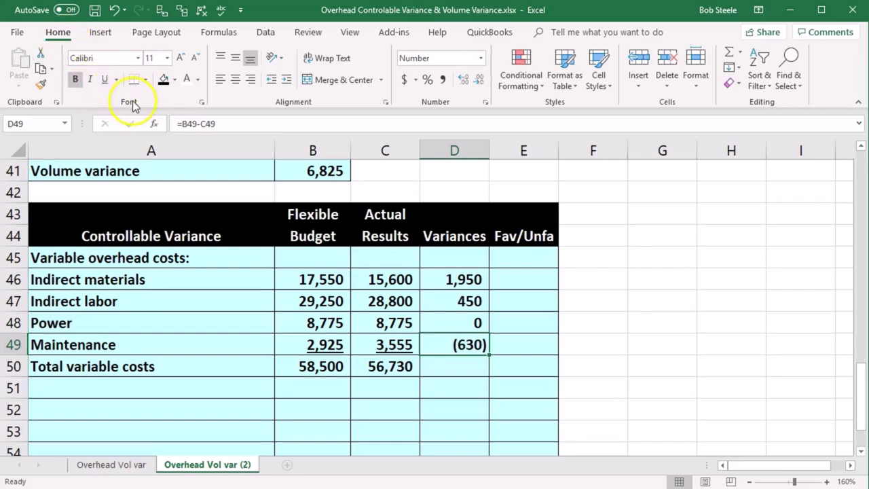
pyautogui.click(105, 82)
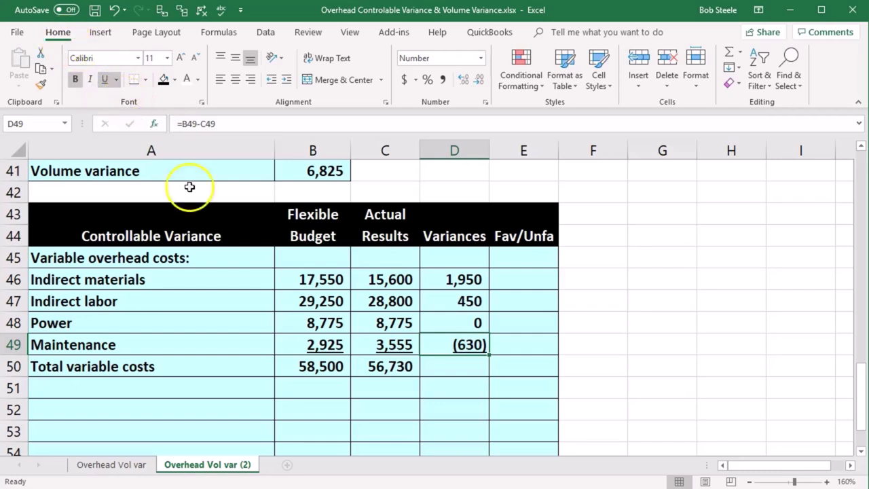
# Step: Copy the total formula from C50 to D50 and check that it sums the variances in D46:D49
pyautogui.click(382, 362)
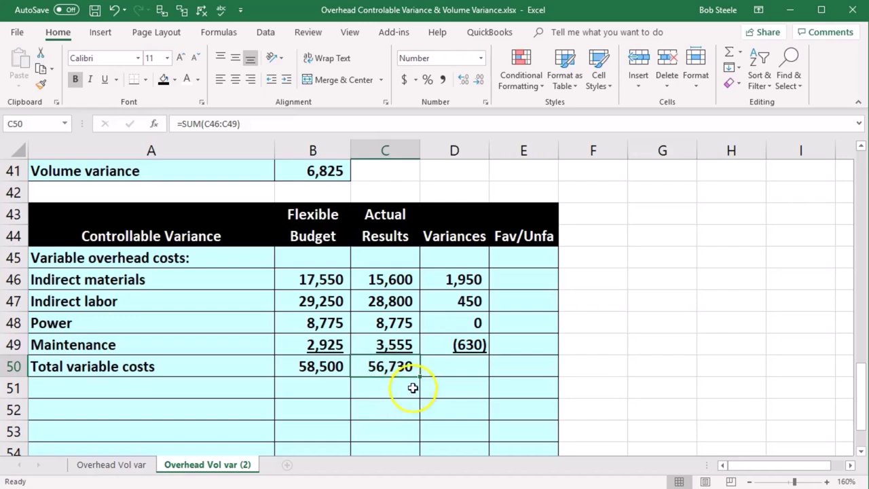
pyautogui.moveTo(419, 378); pyautogui.dragTo(460, 370)
pyautogui.click(468, 432)
pyautogui.doubleClick(457, 367)
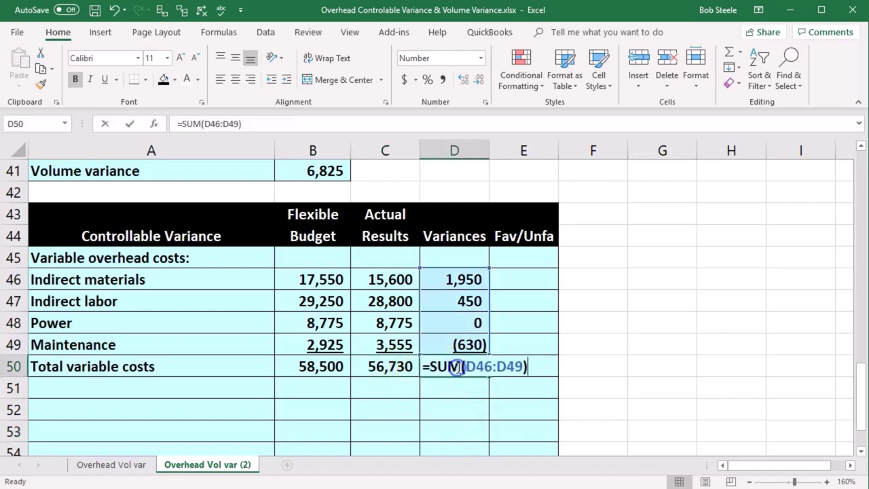
pyautogui.press('Return')
# Step: Mark the Indirect materials variance as favorable with F in E46
pyautogui.click(522, 280)
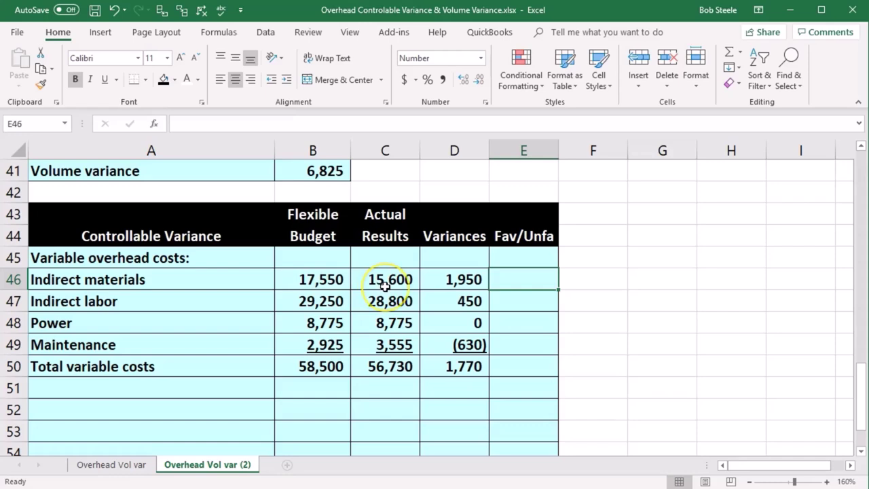
pyautogui.write('F')
pyautogui.press('Return')
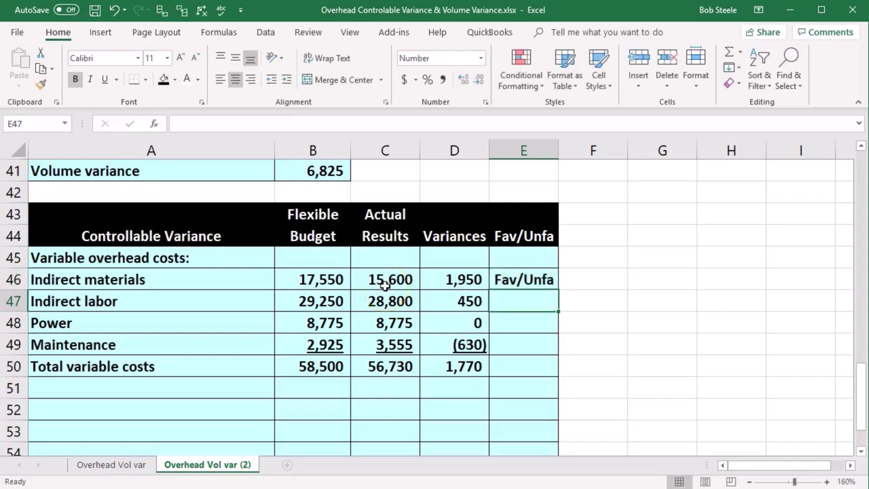
pyautogui.press('Up')
pyautogui.write('F')
pyautogui.press('Delete')
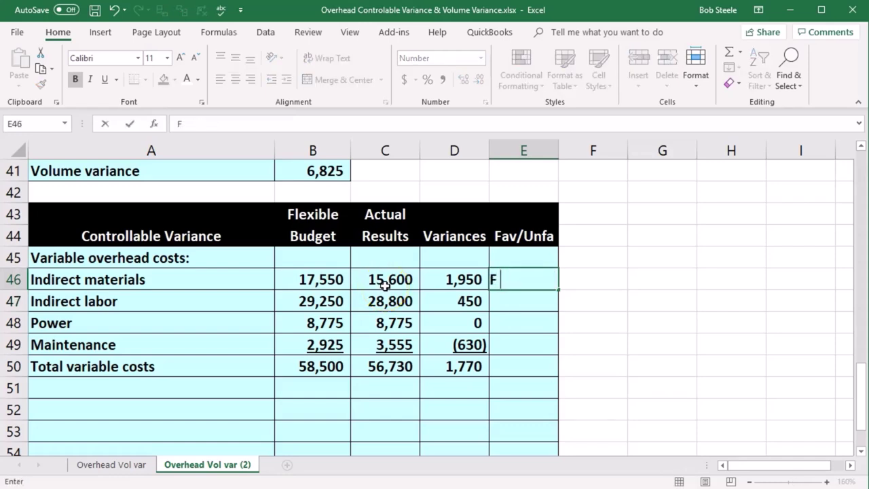
pyautogui.press('Return')
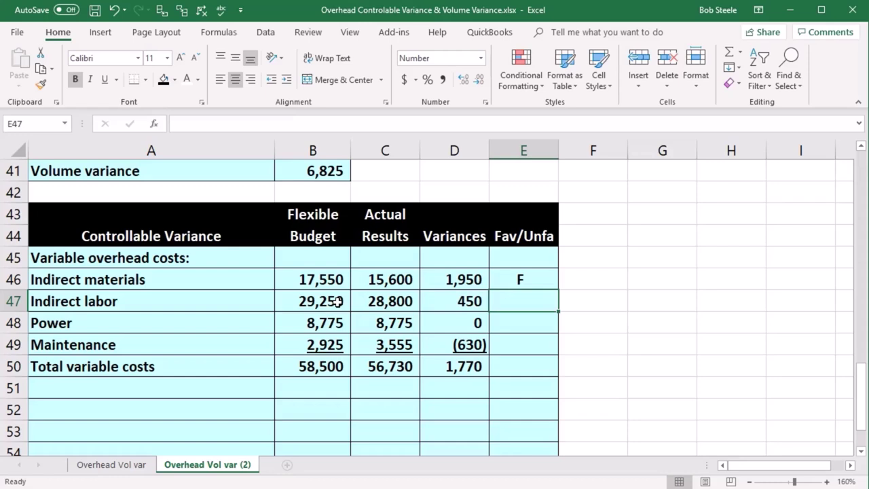
# Step: Enter F for Indirect labor, leave Power blank, and enter U for Maintenance and F for Total variable costs in E47:E50
pyautogui.write('F')
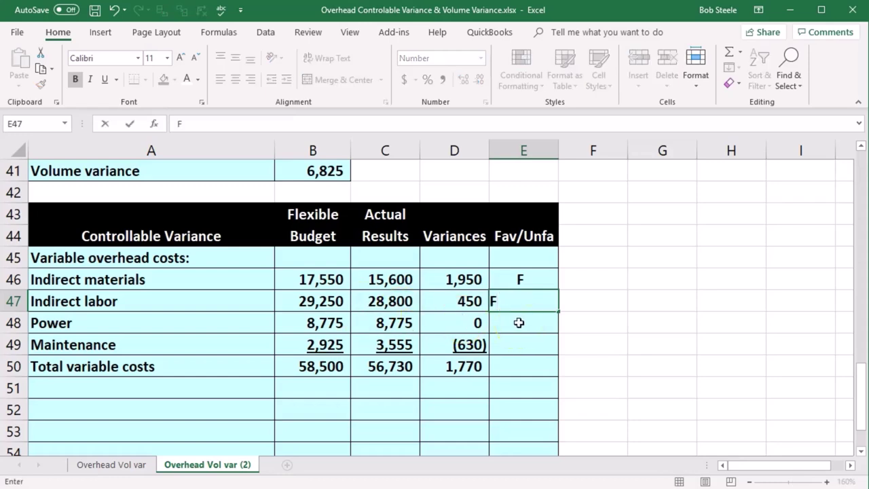
pyautogui.press('Return')
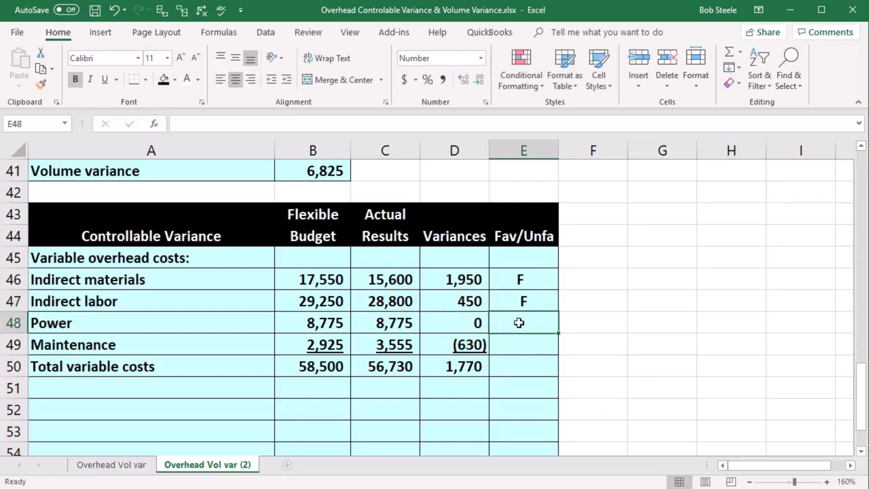
pyautogui.press('Return')
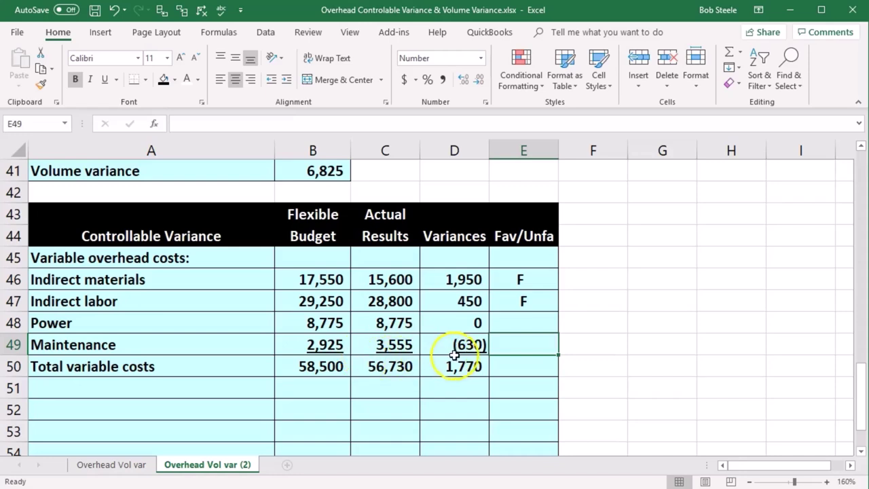
pyautogui.write('U')
pyautogui.press('Return')
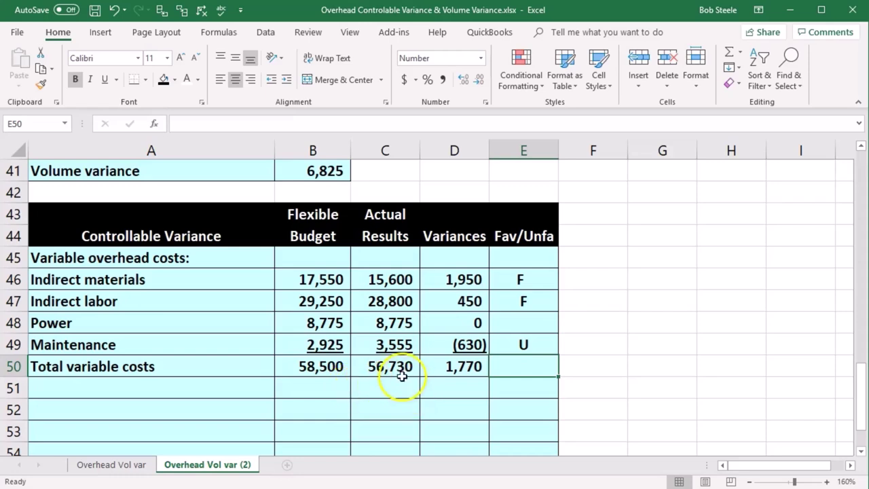
pyautogui.write('F')
pyautogui.press('Return')
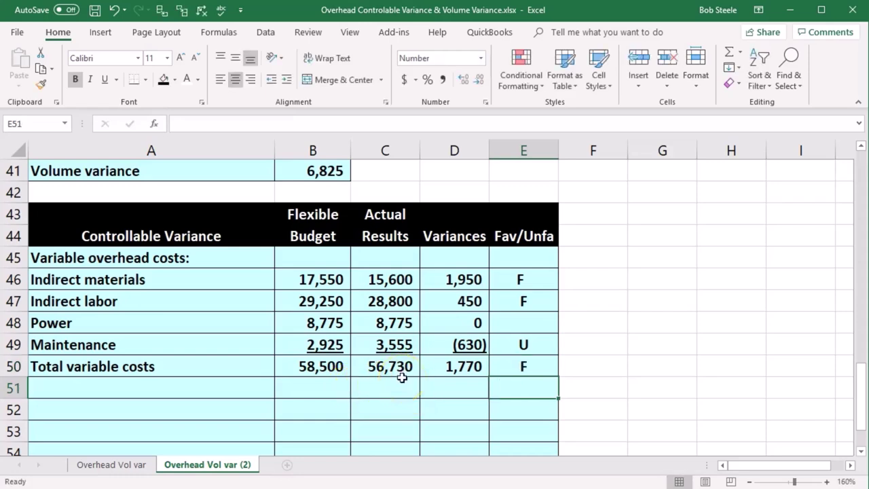
# Step: Add the heading "Fixed overhead costs:" in A51
pyautogui.hotkey('alt', 'Tab')
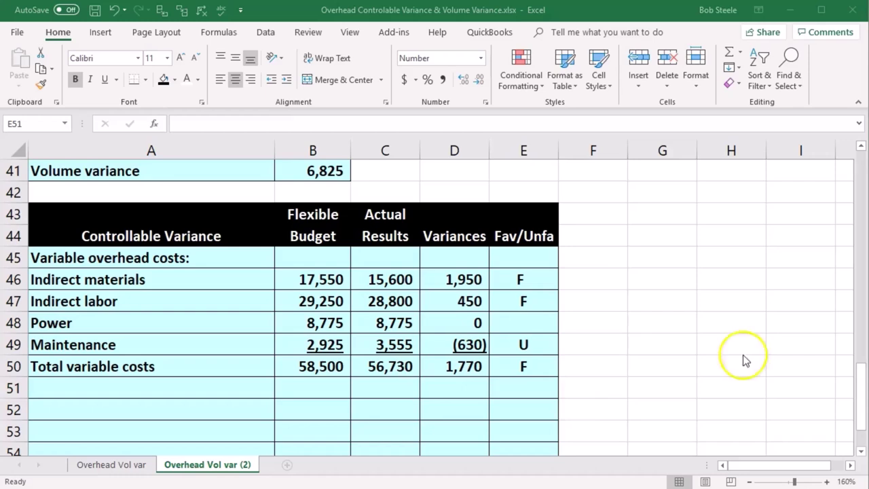
pyautogui.hotkey('alt', 'Tab')
pyautogui.click(157, 383)
pyautogui.write('Fixed overhead costs:')
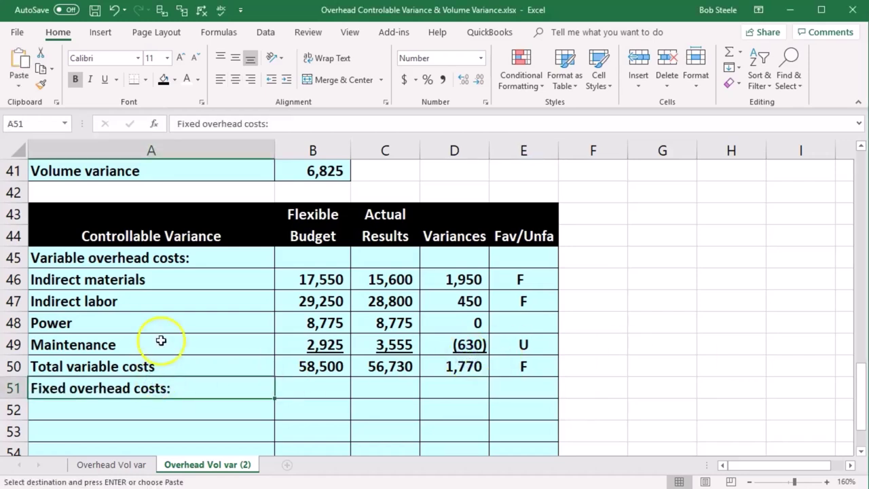
# Step: Indent the labels in A46:A50 one level, and indent Total variable costs in A50 one level further
pyautogui.moveTo(140, 279); pyautogui.dragTo(146, 360)
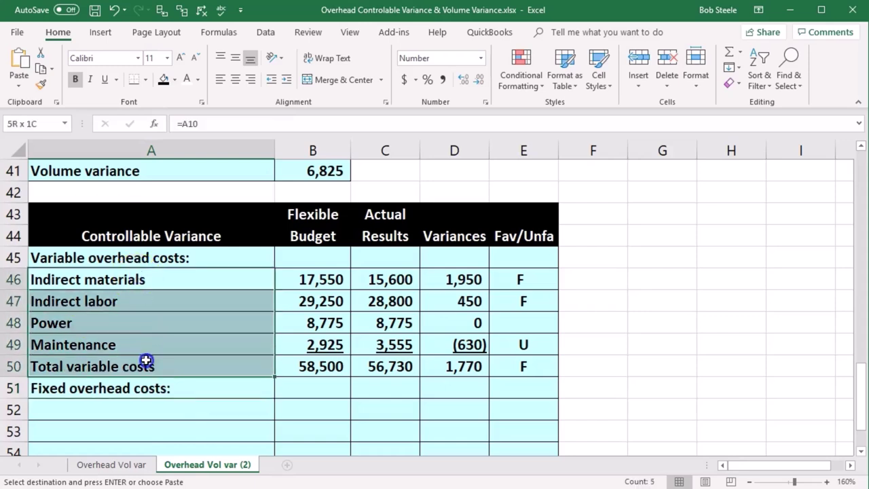
pyautogui.click(286, 79)
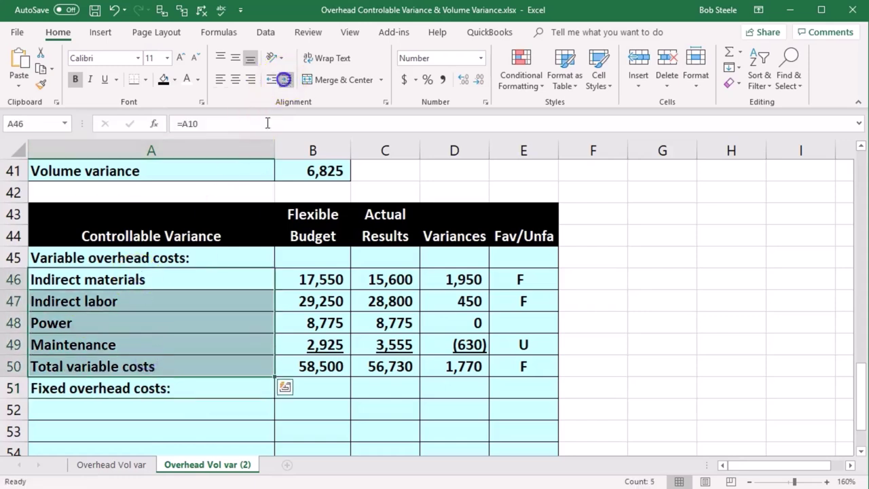
pyautogui.click(199, 361)
pyautogui.click(286, 80)
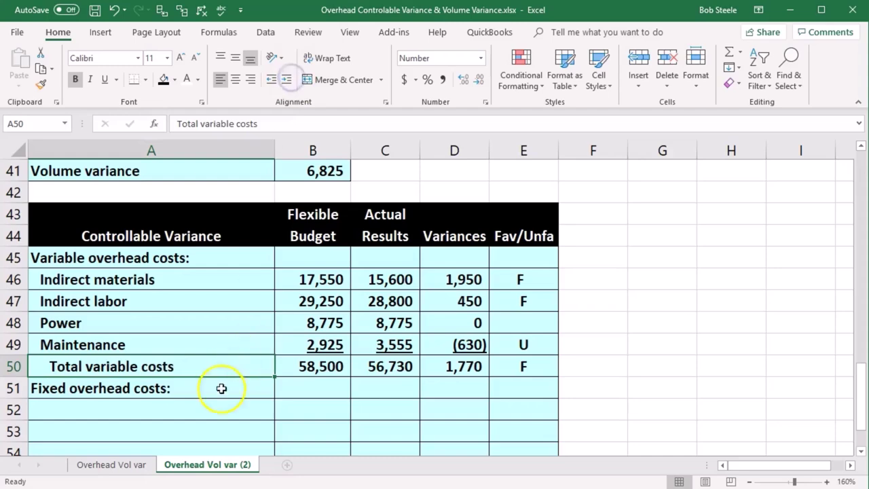
# Step: Link the first fixed cost label in A52 to the Rent and factory building label with =A16
pyautogui.click(202, 410)
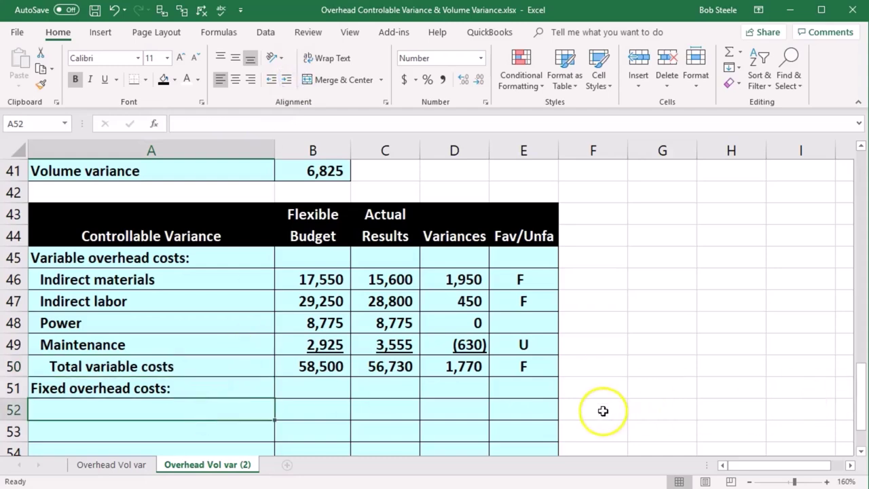
pyautogui.scroll(-1, 604, 410)
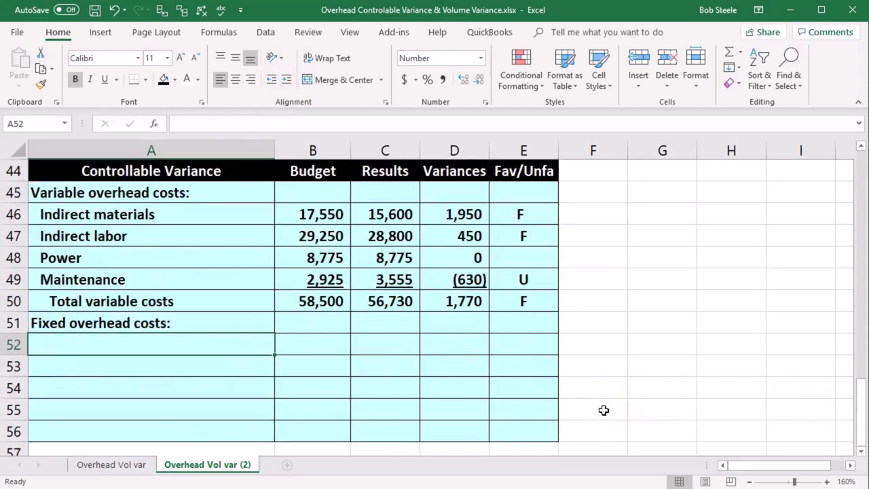
pyautogui.write('=')
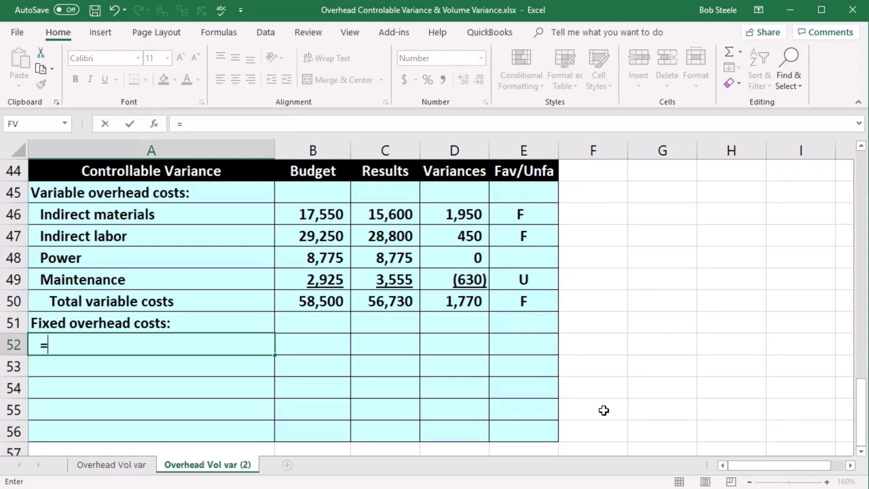
pyautogui.scroll(9, 591, 403)
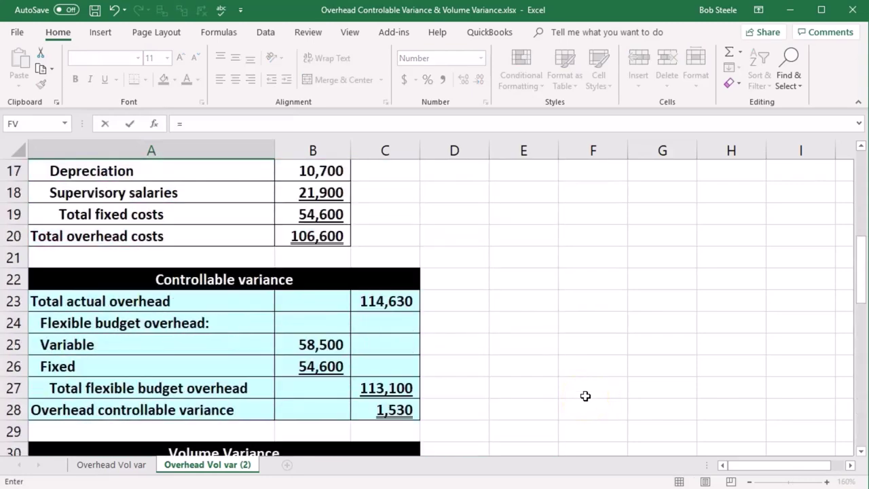
pyautogui.scroll(3, 584, 396)
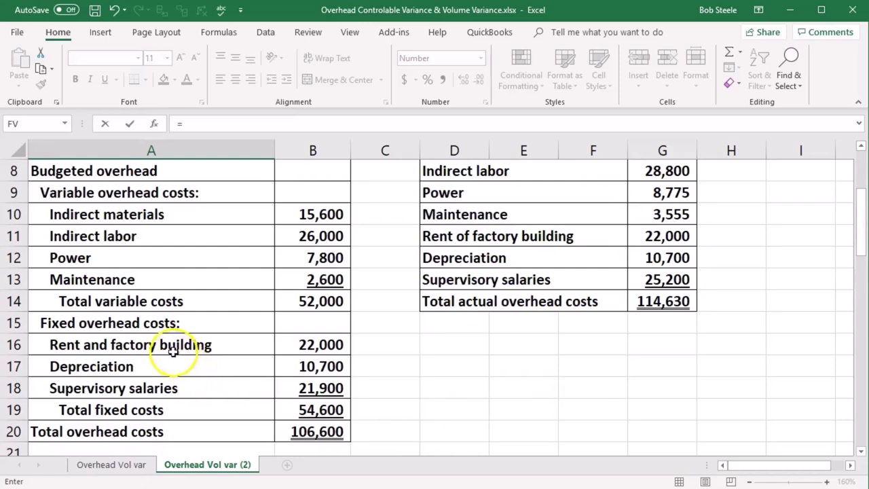
pyautogui.click(174, 352)
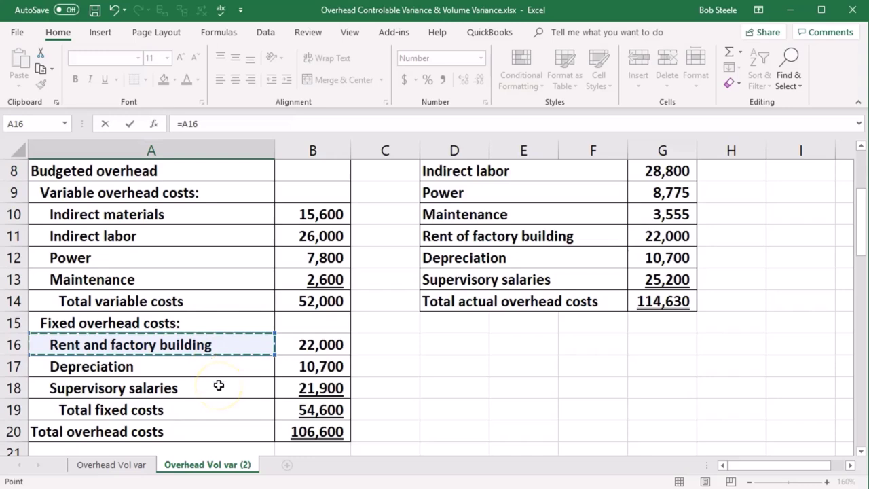
pyautogui.press('Return')
# Step: Fill the A52 label reference down through A54 to add Depreciation and Supervisory salaries
pyautogui.scroll(-2, 219, 385)
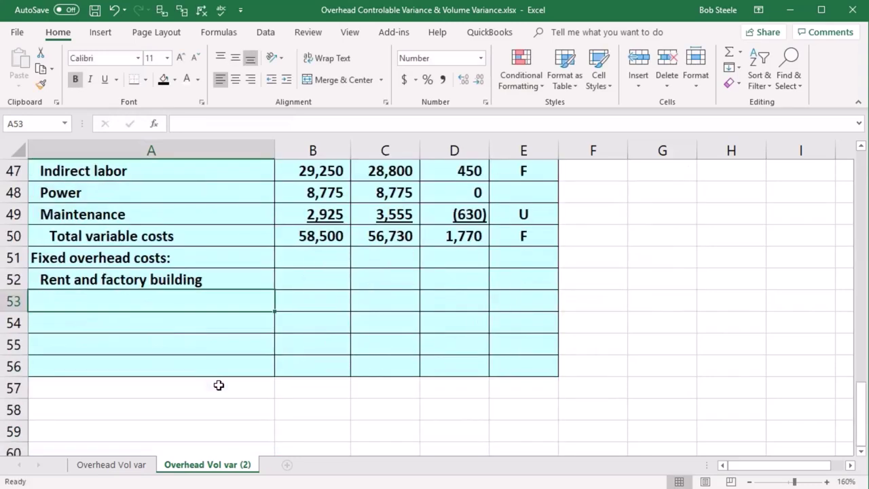
pyautogui.click(224, 280)
pyautogui.moveTo(275, 290); pyautogui.dragTo(266, 323)
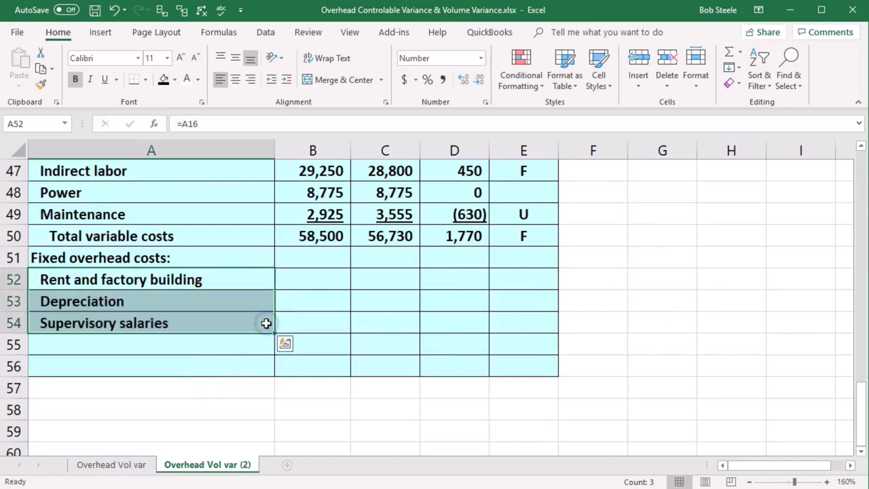
# Step: Copy the label reference into A55 as =A19 to add the Total fixed costs label
pyautogui.click(208, 349)
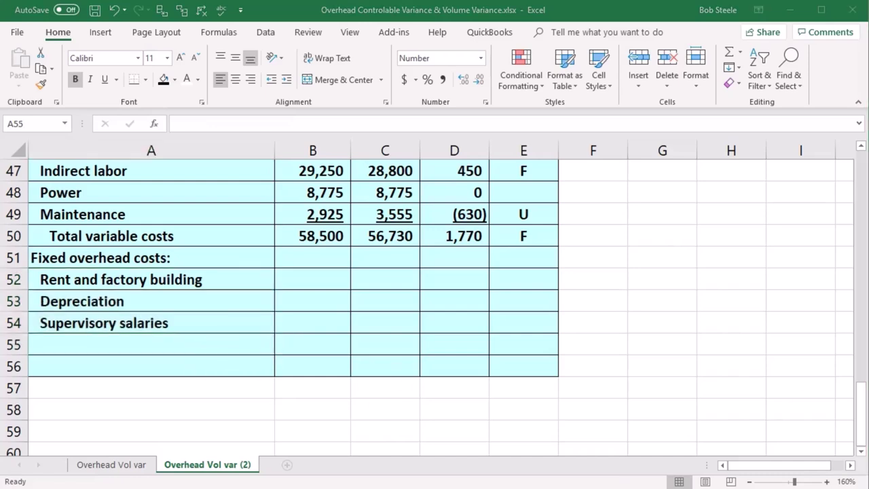
pyautogui.hotkey('ctrl', 'c')
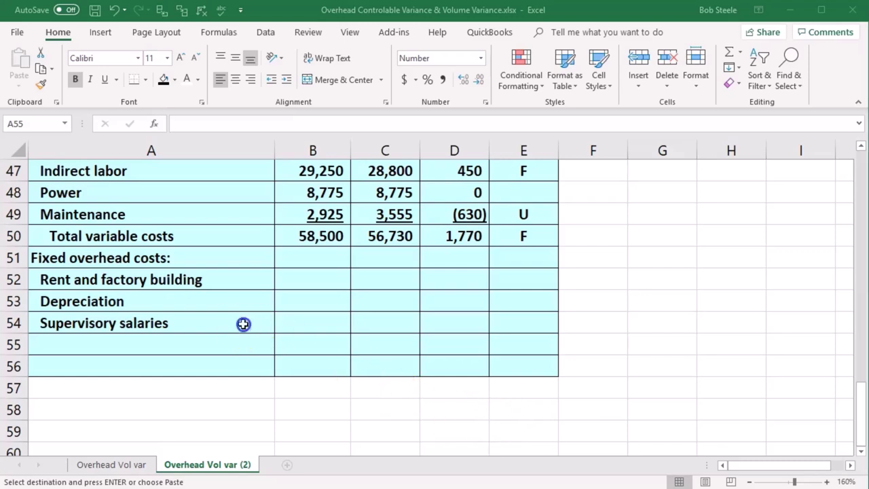
pyautogui.click(180, 334)
pyautogui.hotkey('ctrl', 'v')
# Step: Enter =B16 in B52 as the flexible budget amount for Rent and factory building
pyautogui.scroll(1, 341, 330)
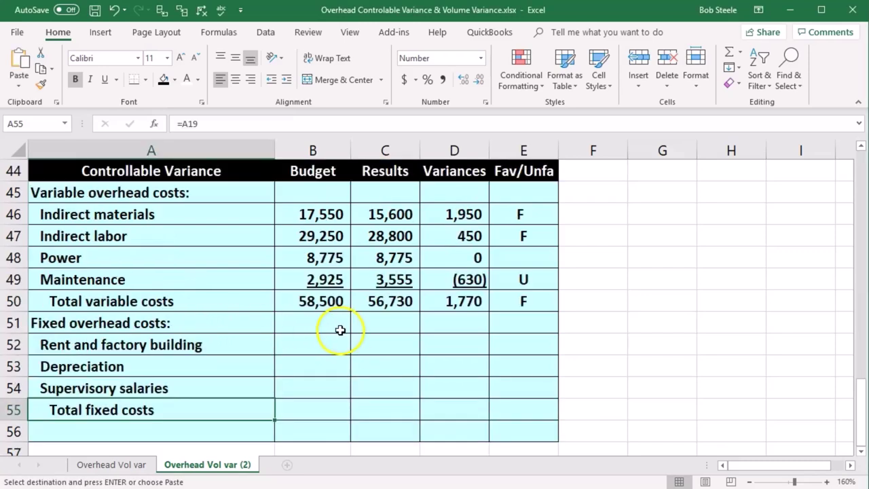
pyautogui.click(326, 347)
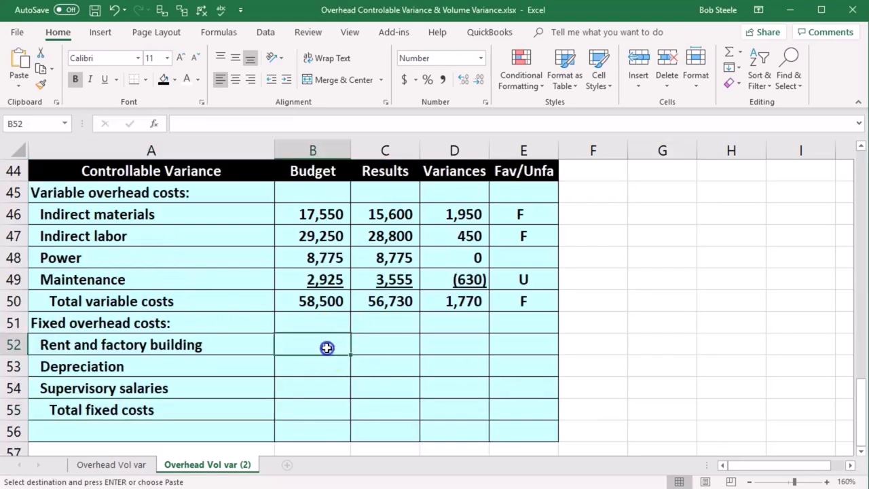
pyautogui.write('=')
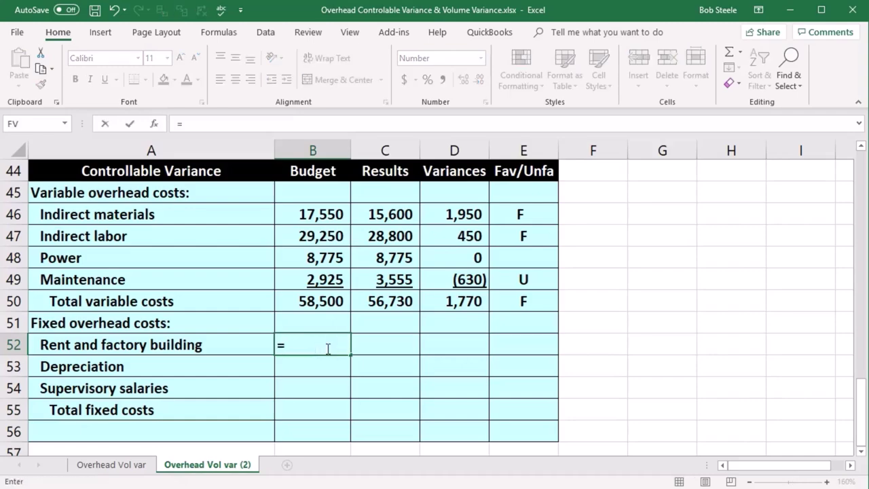
pyautogui.scroll(6, 328, 348)
pyautogui.scroll(4, 326, 347)
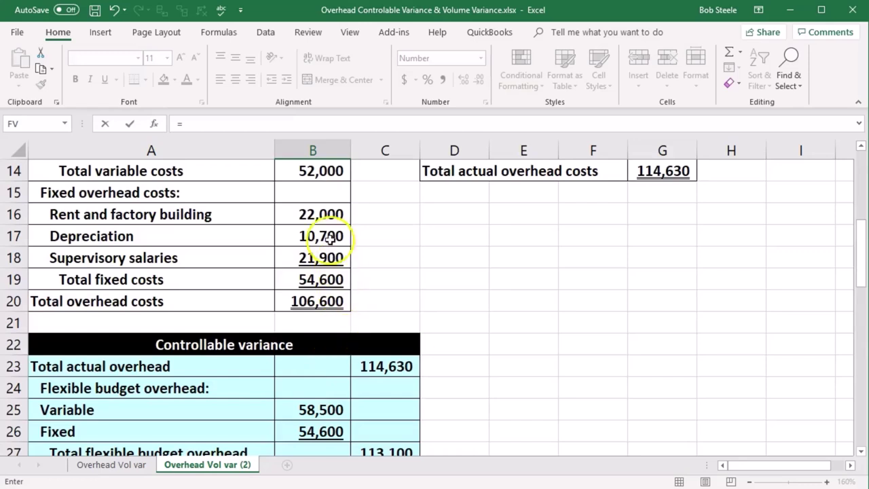
pyautogui.click(287, 216)
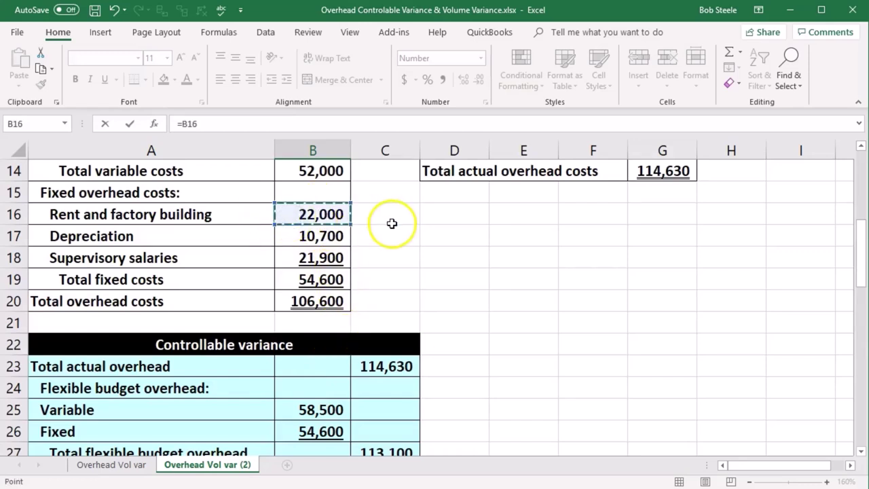
pyautogui.press('Return')
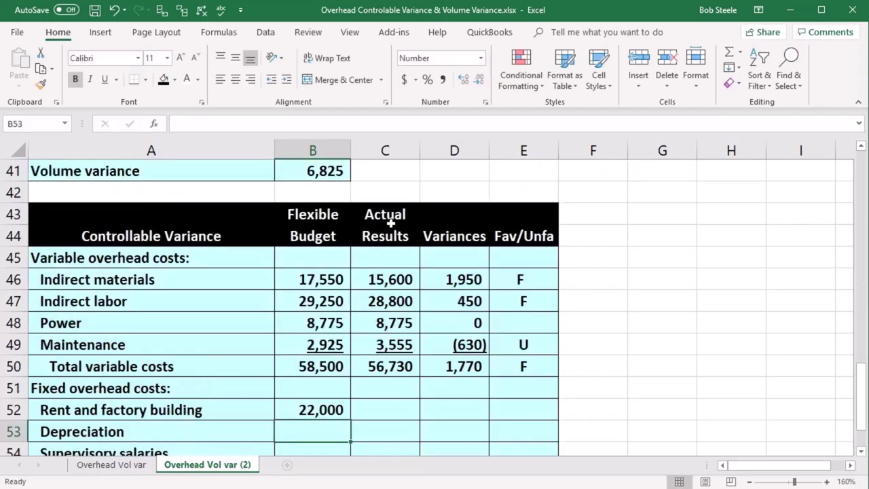
# Step: Fill the B52 budget reference down through B54 for Depreciation and Supervisory salaries
pyautogui.scroll(-2, 391, 224)
pyautogui.click(334, 279)
pyautogui.moveTo(350, 289); pyautogui.dragTo(345, 326)
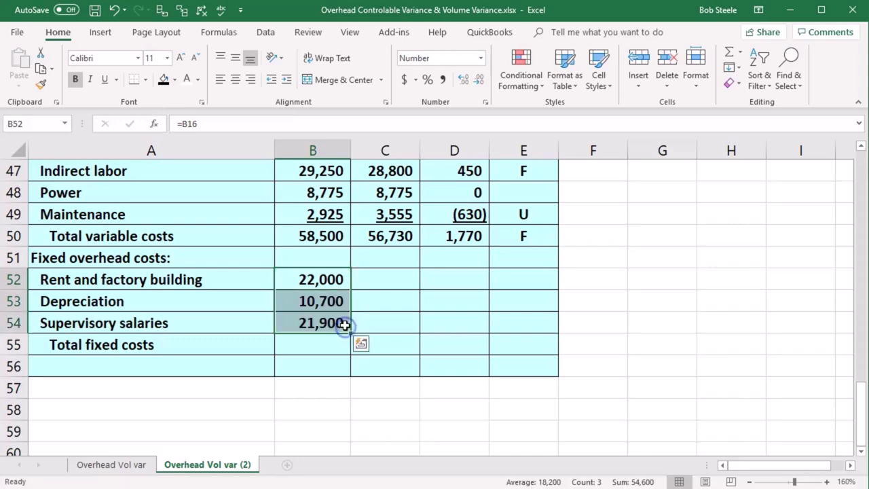
# Step: Enter =G11 in C52 as the actual result for Rent and factory building
pyautogui.click(385, 279)
pyautogui.scroll(2, 398, 314)
pyautogui.scroll(-1, 402, 317)
pyautogui.write('=')
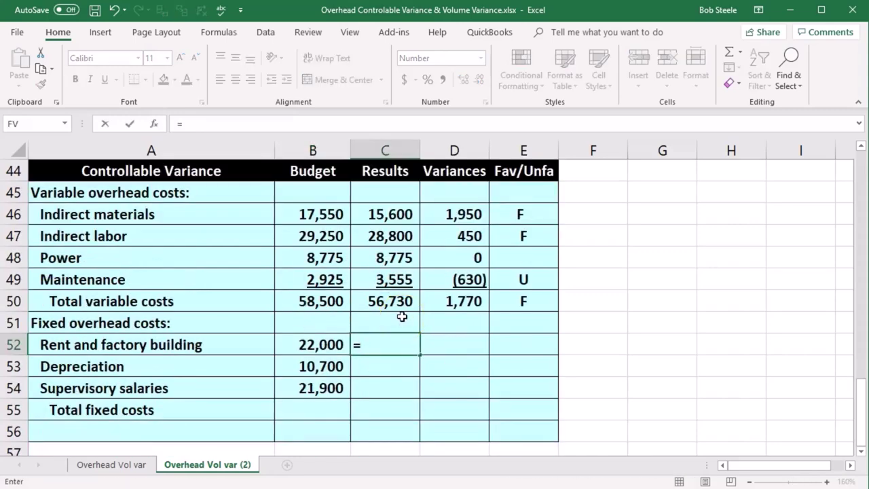
pyautogui.scroll(5, 557, 358)
pyautogui.scroll(8, 557, 359)
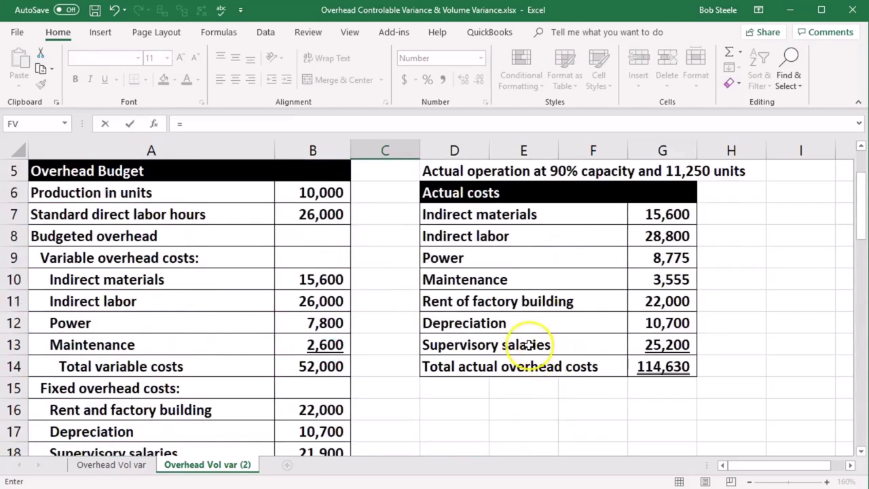
pyautogui.click(661, 306)
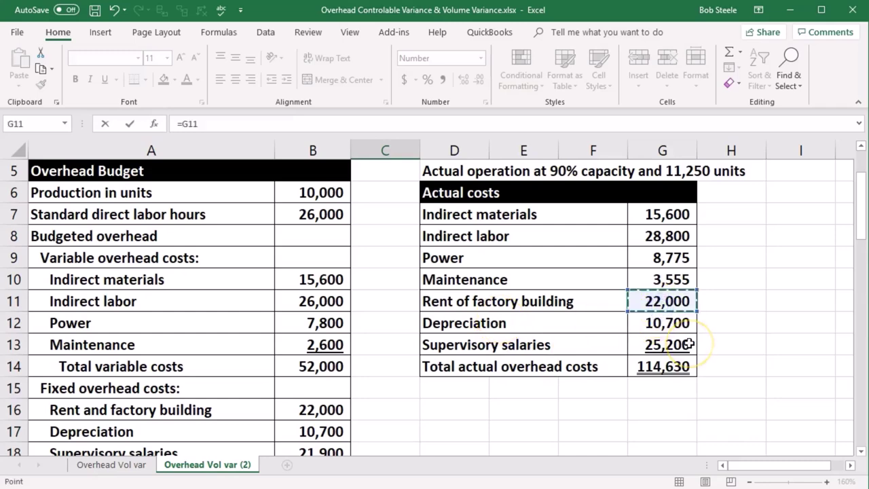
pyautogui.press('Return')
pyautogui.scroll(-2, 689, 344)
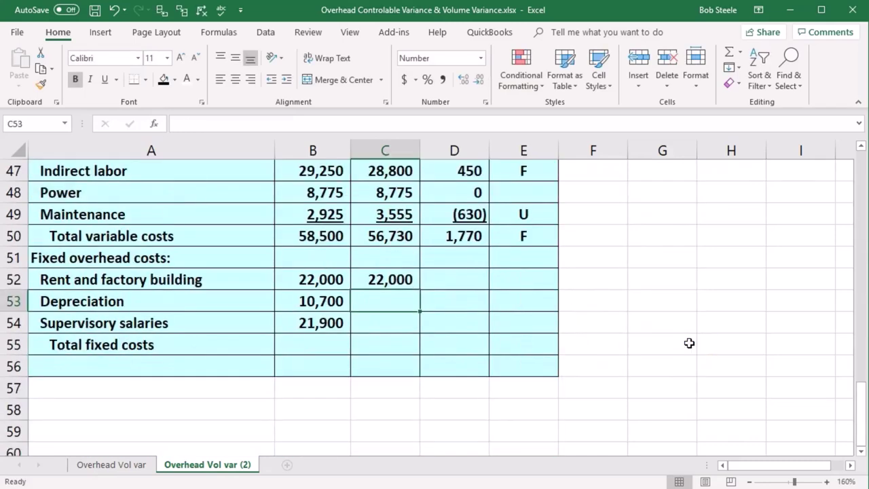
# Step: Fill the C52 actual result reference down through C54 for Depreciation and Supervisory salaries
pyautogui.click(399, 281)
pyautogui.moveTo(421, 291); pyautogui.dragTo(408, 323)
# Step: Calculate the Rent and factory building variance in D52 as =C52-B52 and fill it down through D54
pyautogui.click(454, 281)
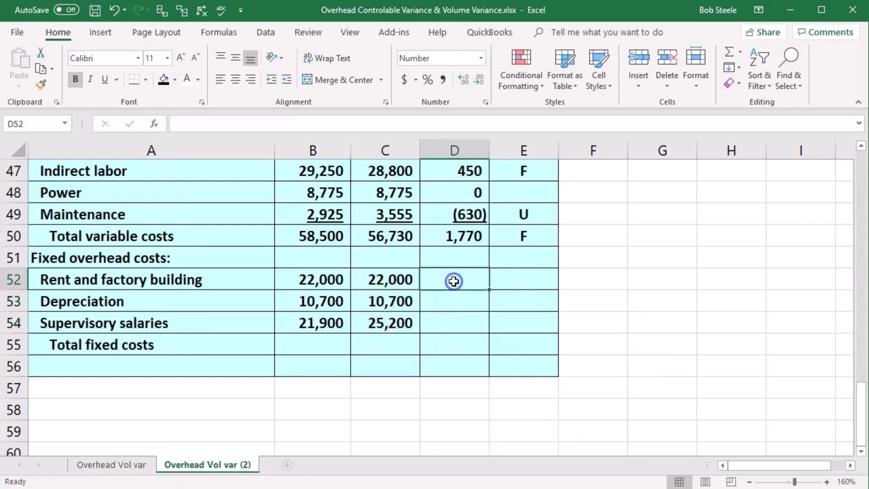
pyautogui.write('=')
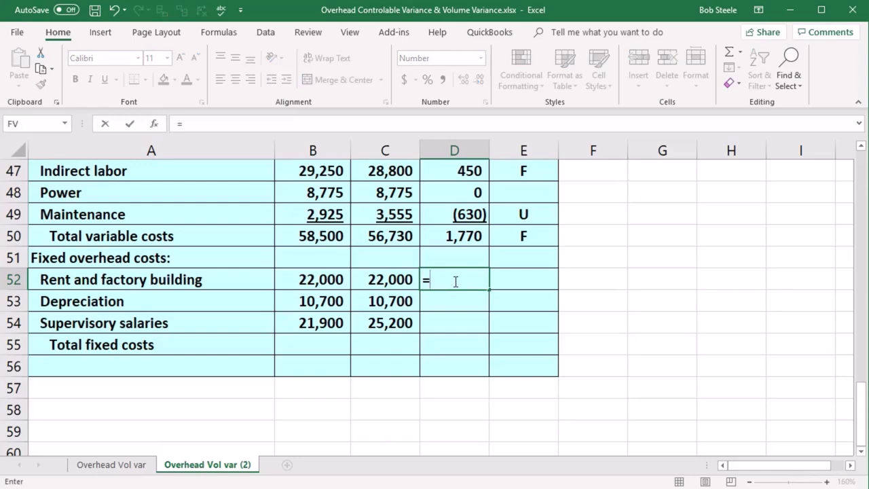
pyautogui.press('Left')
pyautogui.write('-')
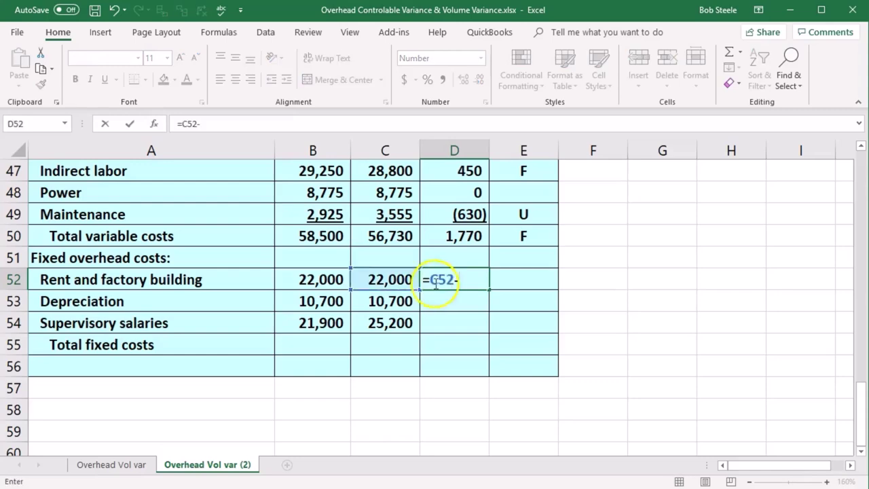
pyautogui.click(330, 270)
pyautogui.press('Return')
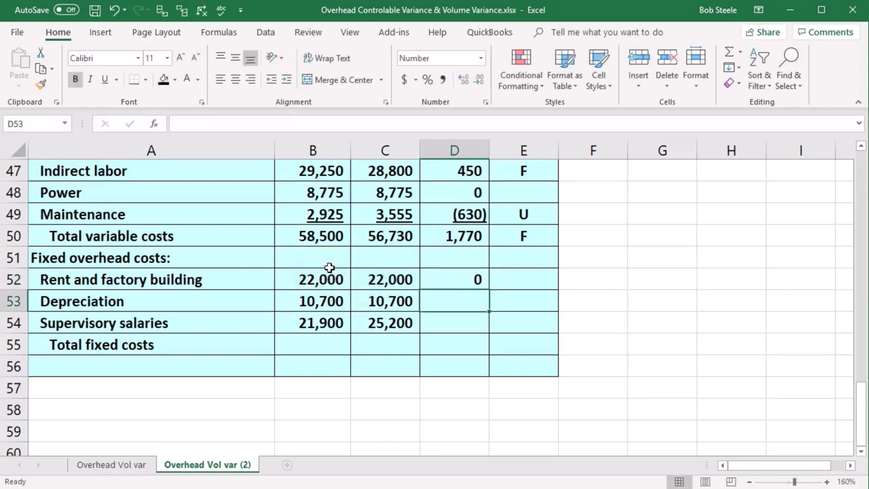
pyautogui.scroll(2, 329, 268)
pyautogui.scroll(-1, 330, 269)
pyautogui.click(452, 344)
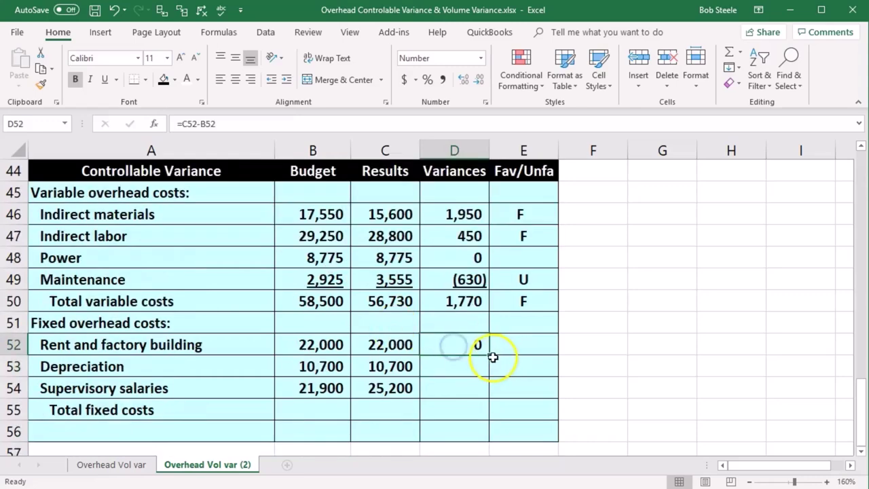
pyautogui.moveTo(488, 354); pyautogui.dragTo(485, 394)
# Step: Underline the Supervisory salaries amounts in B54:D54 above the Total fixed costs row
pyautogui.click(472, 426)
pyautogui.moveTo(319, 388); pyautogui.dragTo(442, 392)
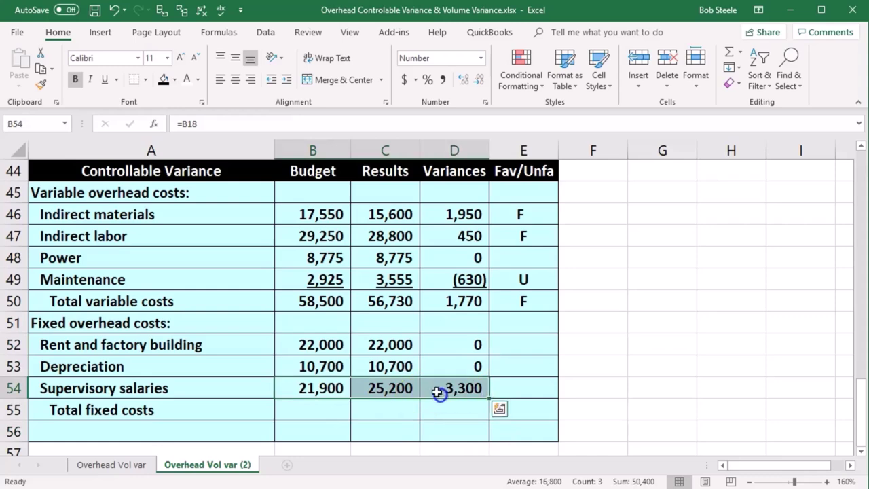
pyautogui.click(102, 82)
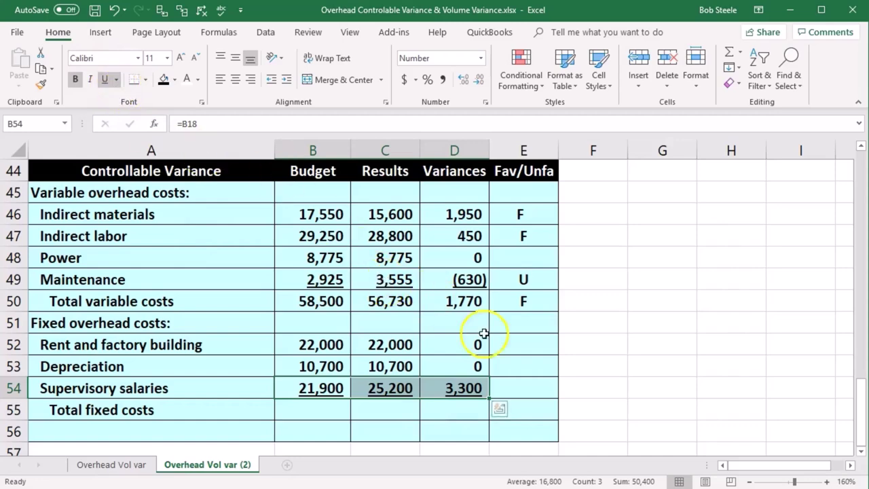
# Step: Mark the Supervisory salaries variance as unfavorable with U in E54
pyautogui.click(513, 339)
pyautogui.press('Down')
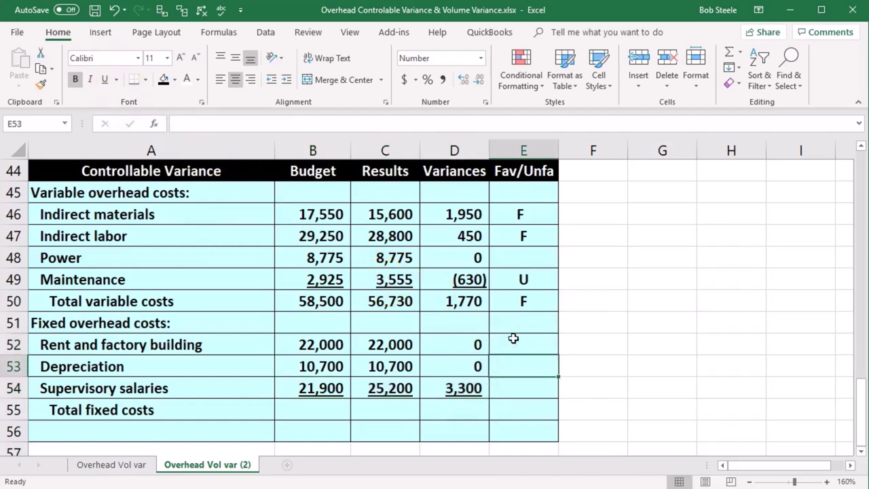
pyautogui.press('Down')
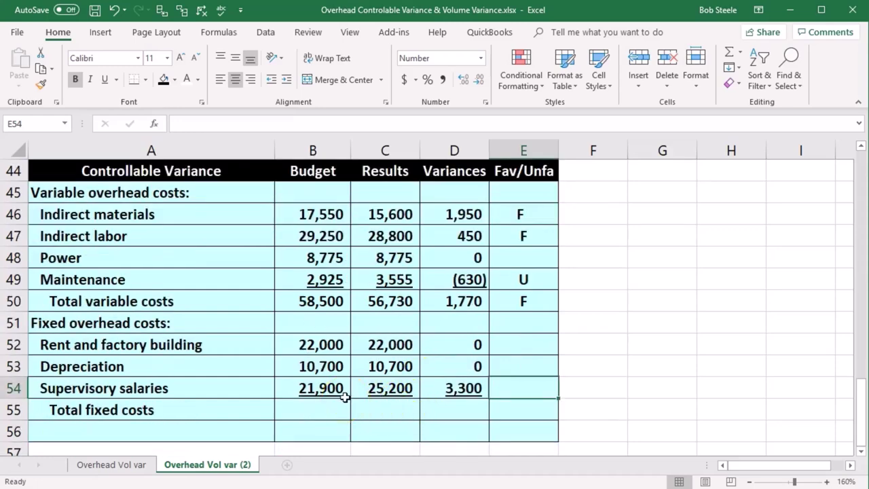
pyautogui.write('U')
pyautogui.press('Return')
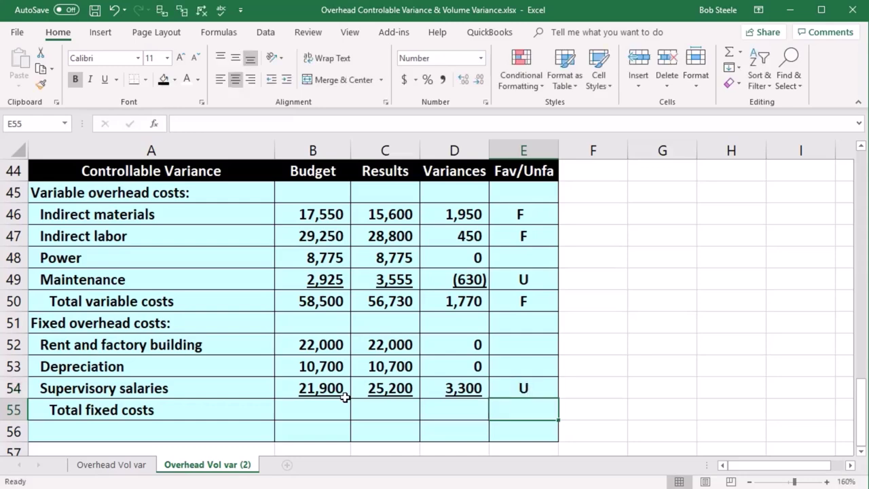
# Step: Total the fixed costs in B55 with =SUM(B52:B54) and fill the formula across through D55
pyautogui.click(323, 411)
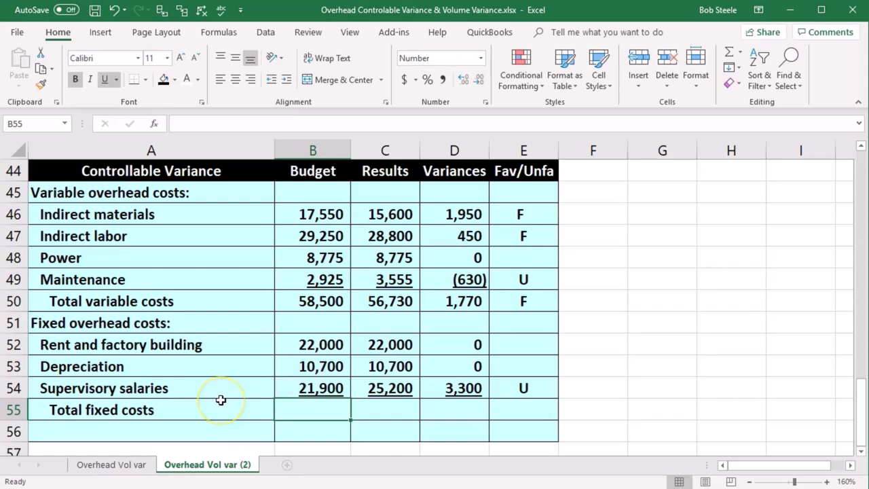
pyautogui.write('=sum')
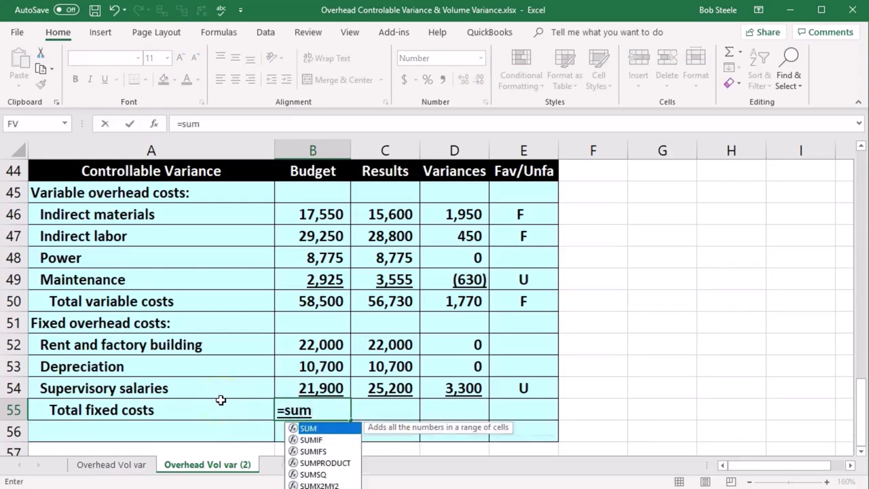
pyautogui.write('(')
pyautogui.moveTo(299, 345); pyautogui.dragTo(305, 388)
pyautogui.press('Return')
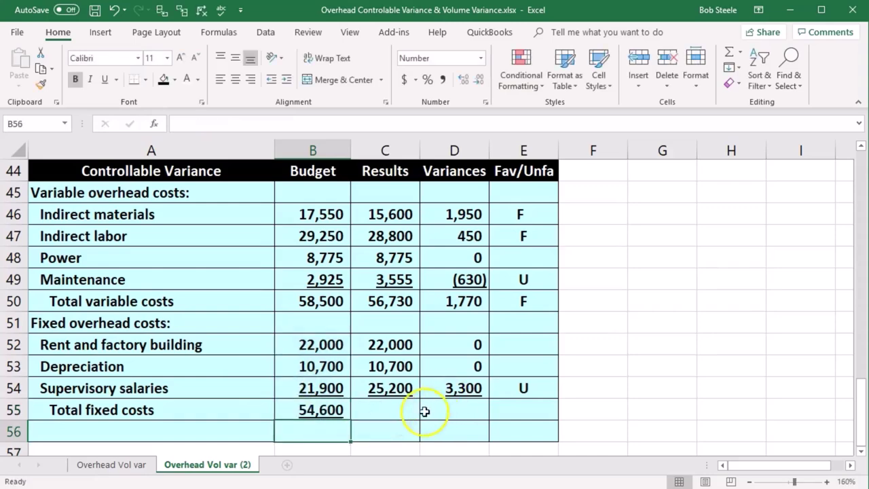
pyautogui.click(347, 410)
pyautogui.moveTo(350, 421); pyautogui.dragTo(461, 418)
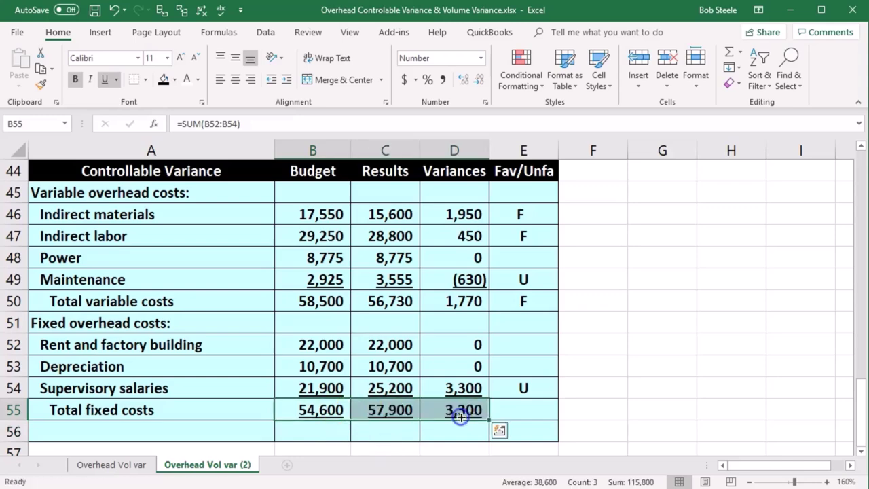
# Step: Mark the Total fixed costs variance as unfavorable with U in E55
pyautogui.click(544, 406)
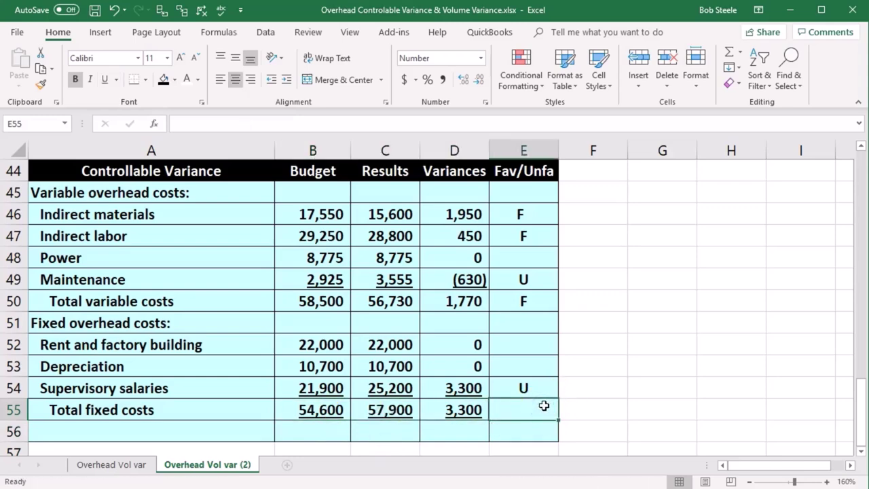
pyautogui.write('U')
pyautogui.press('Return')
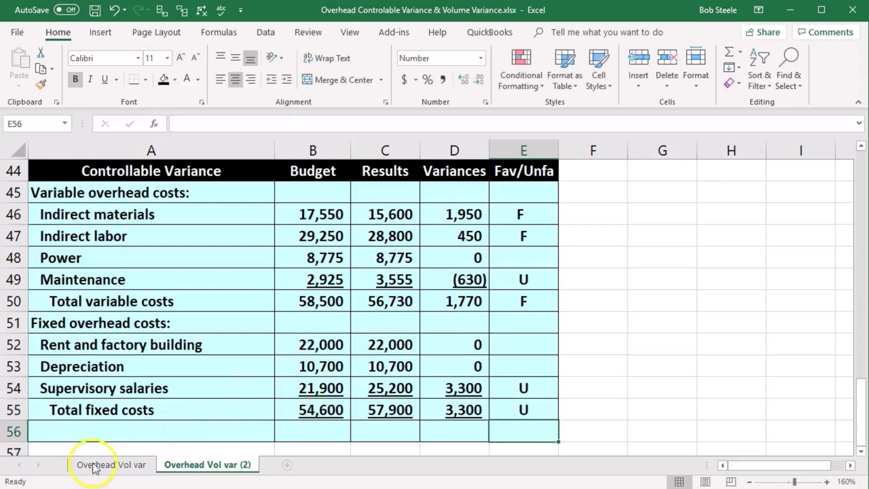
# Step: Clear the fixed cost variance formulas in D52:D54
pyautogui.click(464, 301)
pyautogui.click(465, 345)
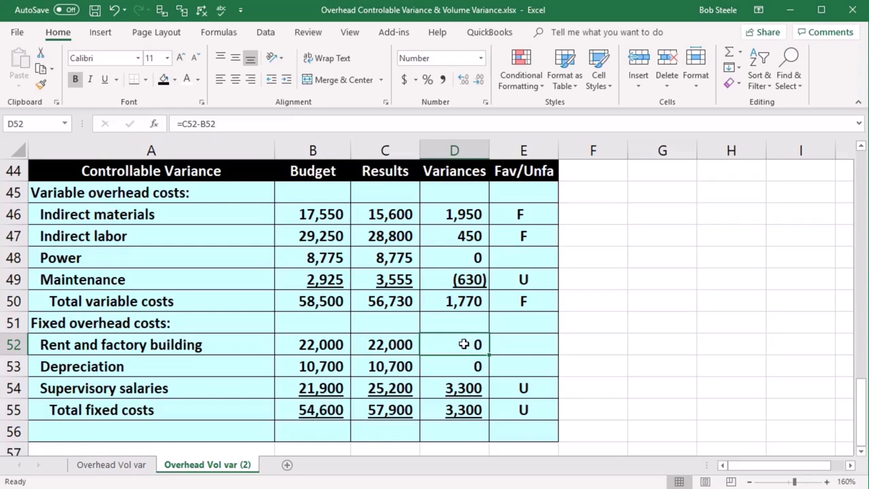
pyautogui.moveTo(464, 345); pyautogui.dragTo(466, 387)
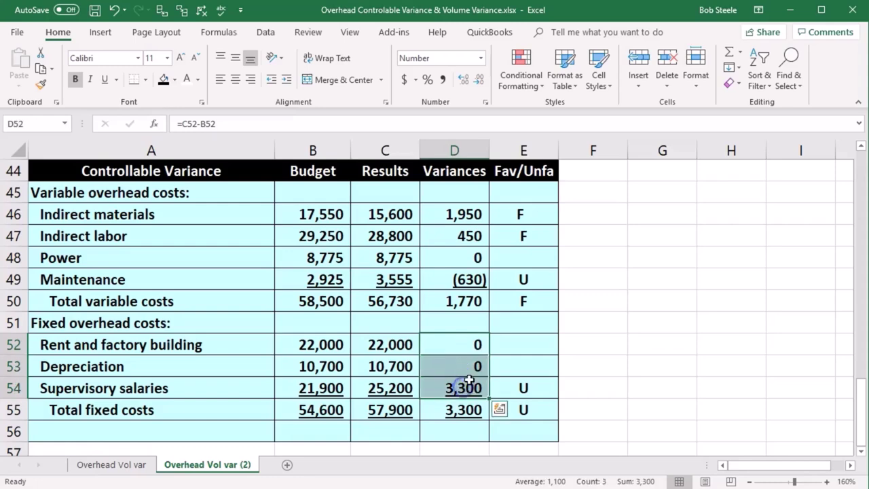
pyautogui.press('Delete')
# Step: Calculate the Rent and factory building variance in D52 as =B52-C52 and fill it down through D54
pyautogui.click(457, 343)
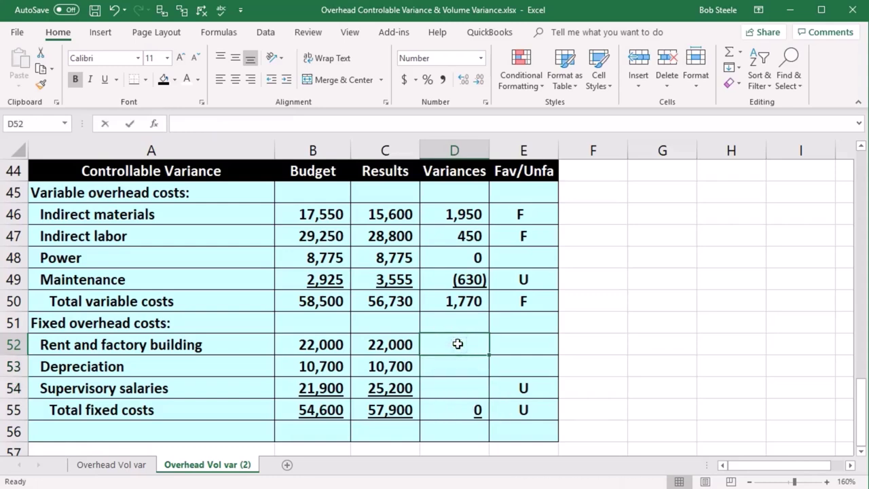
pyautogui.write('=')
pyautogui.click(323, 344)
pyautogui.scroll(1, 325, 337)
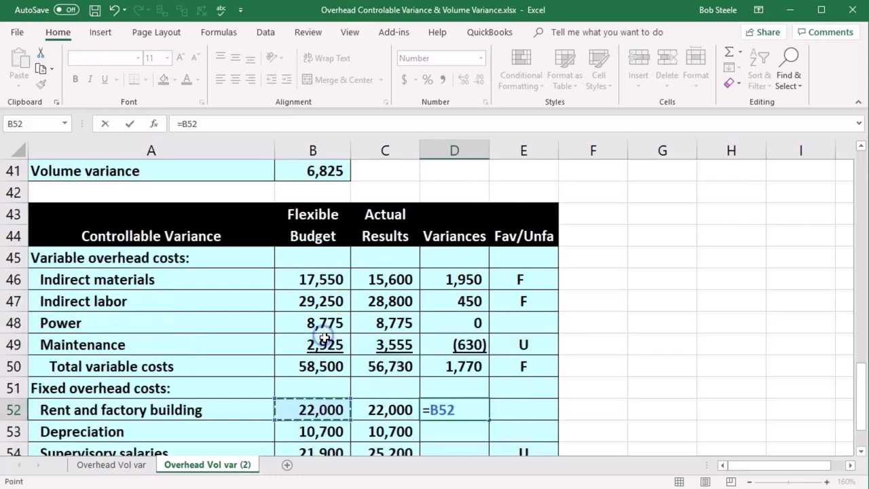
pyautogui.write('-')
pyautogui.scroll(1, 325, 339)
pyautogui.scroll(-1, 324, 339)
pyautogui.click(382, 410)
pyautogui.scroll(-1, 519, 370)
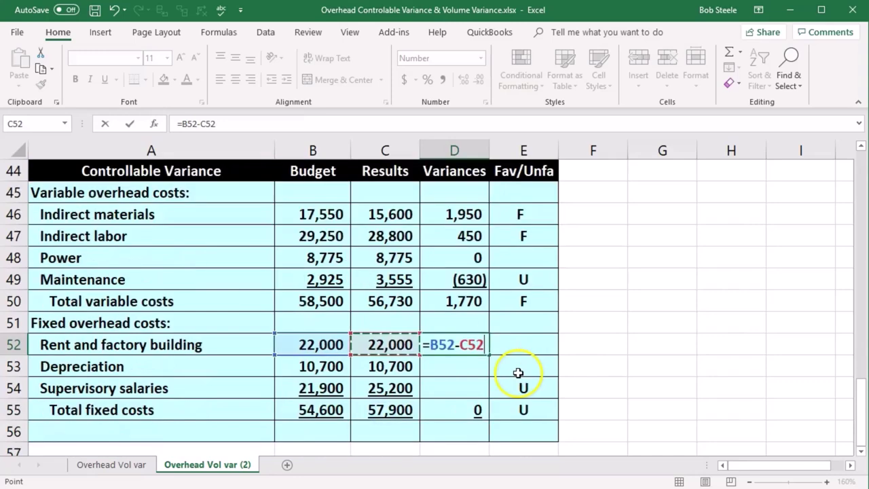
pyautogui.press('Return')
pyautogui.click(484, 346)
pyautogui.moveTo(490, 357); pyautogui.dragTo(487, 397)
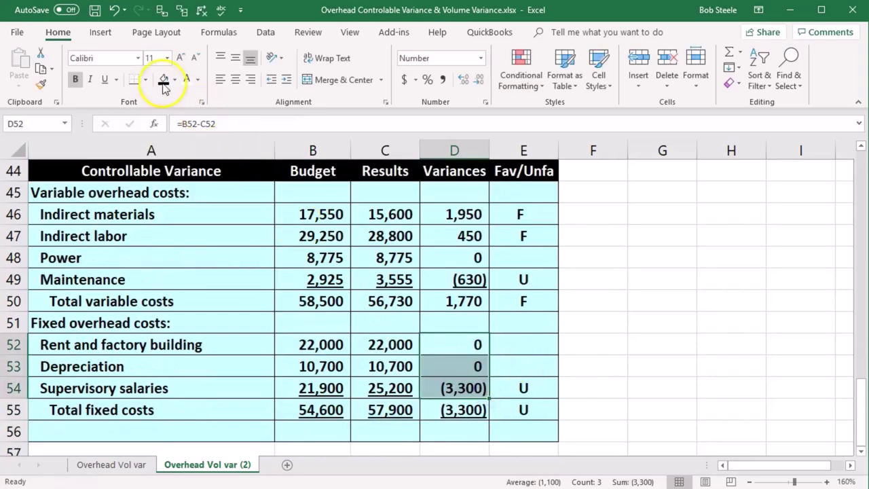
# Step: Underline the fixed cost variances in D52:D54
pyautogui.click(104, 79)
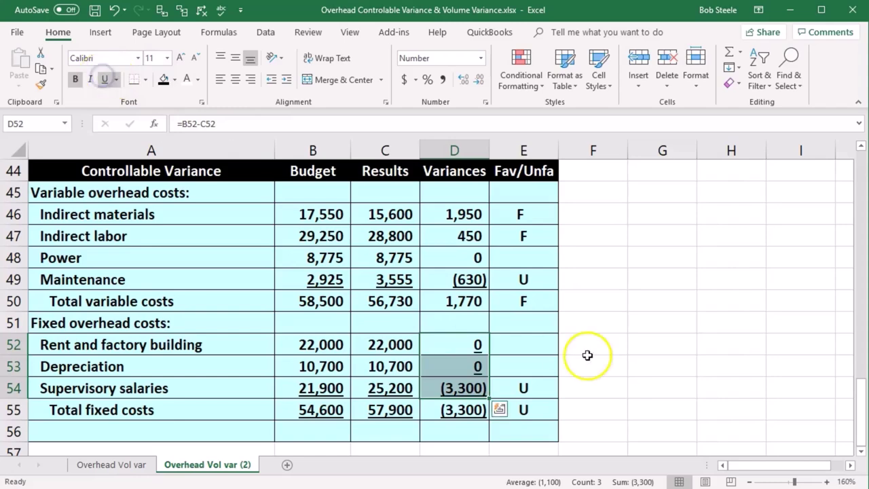
pyautogui.click(588, 356)
pyautogui.click(467, 388)
pyautogui.click(469, 279)
pyautogui.click(468, 384)
# Step: Paste the label Total overhead costs into A56
pyautogui.click(741, 448)
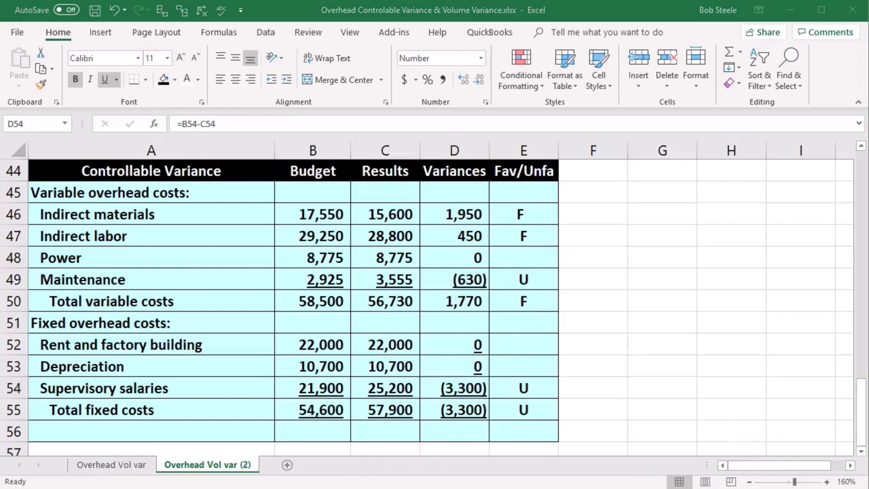
pyautogui.click(102, 431)
pyautogui.hotkey('ctrl', 'v')
# Step: Start a formula in B56 for the flexible budget's total overhead costs
pyautogui.click(330, 430)
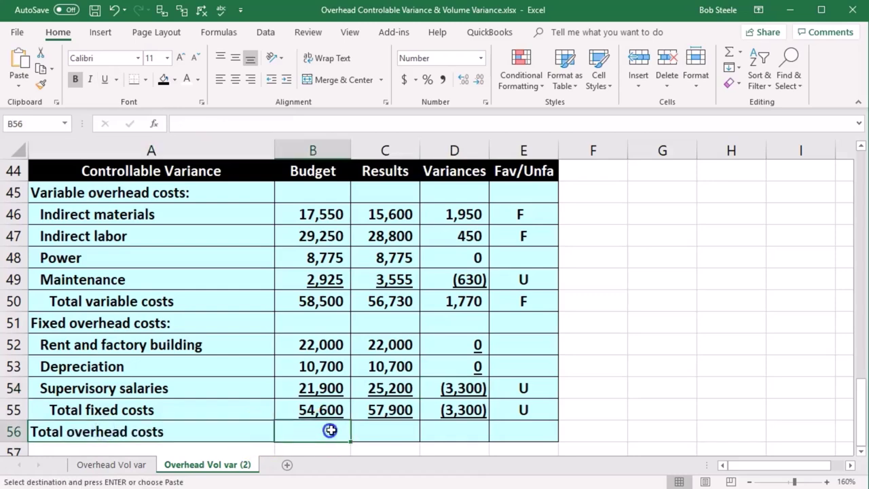
pyautogui.write('=')
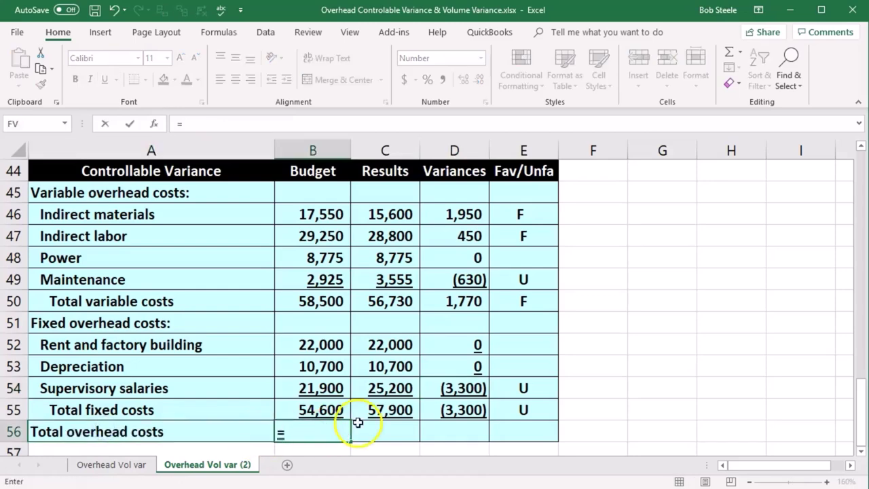